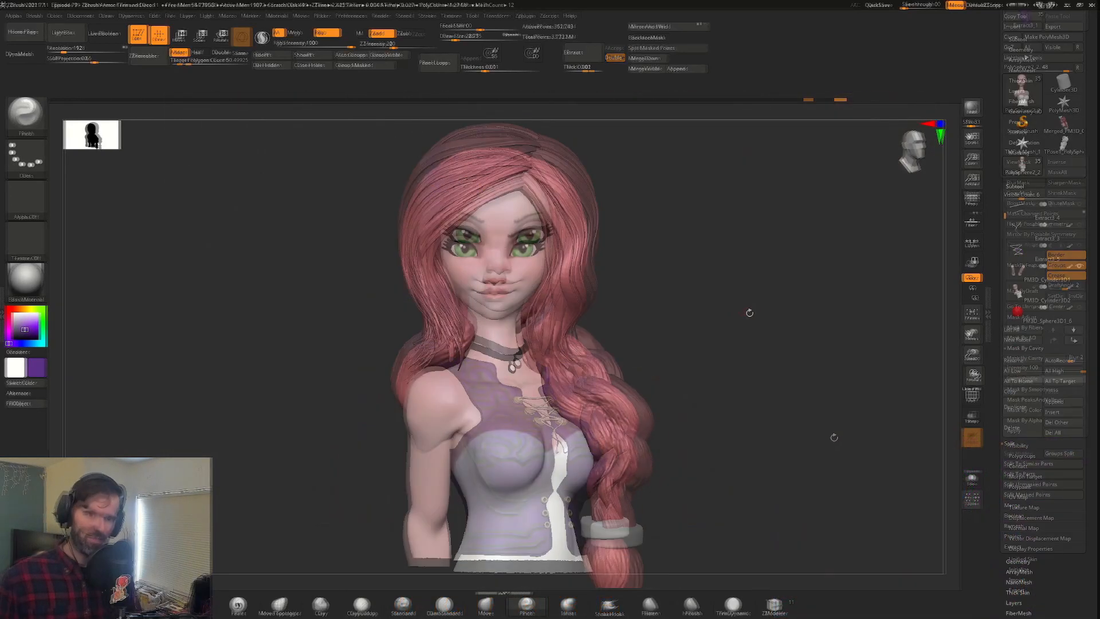
{"action": "left_click_drag", "start_coordinate": [748, 312], "coordinate": [601, 324]}
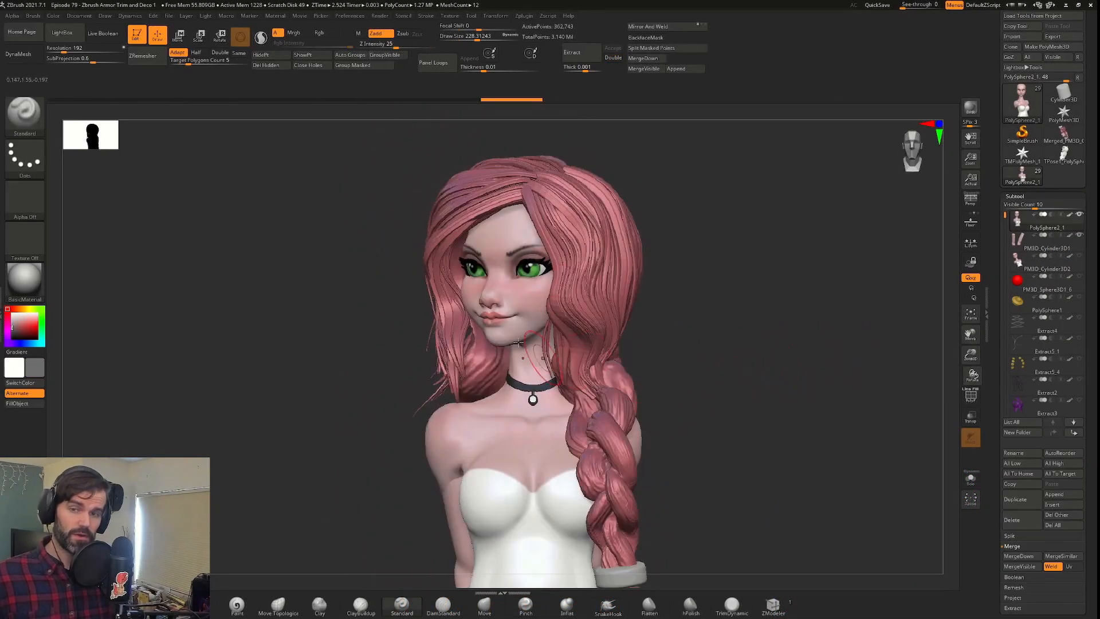
{"action": "left_click", "coordinate": [75, 37]}
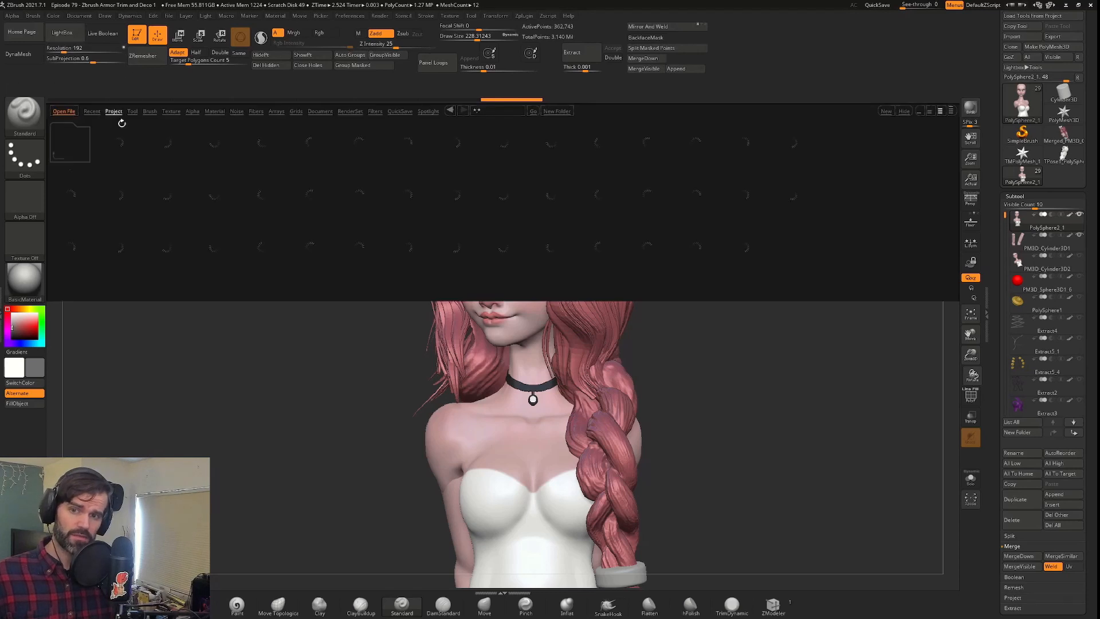
{"action": "left_click", "coordinate": [601, 199]}
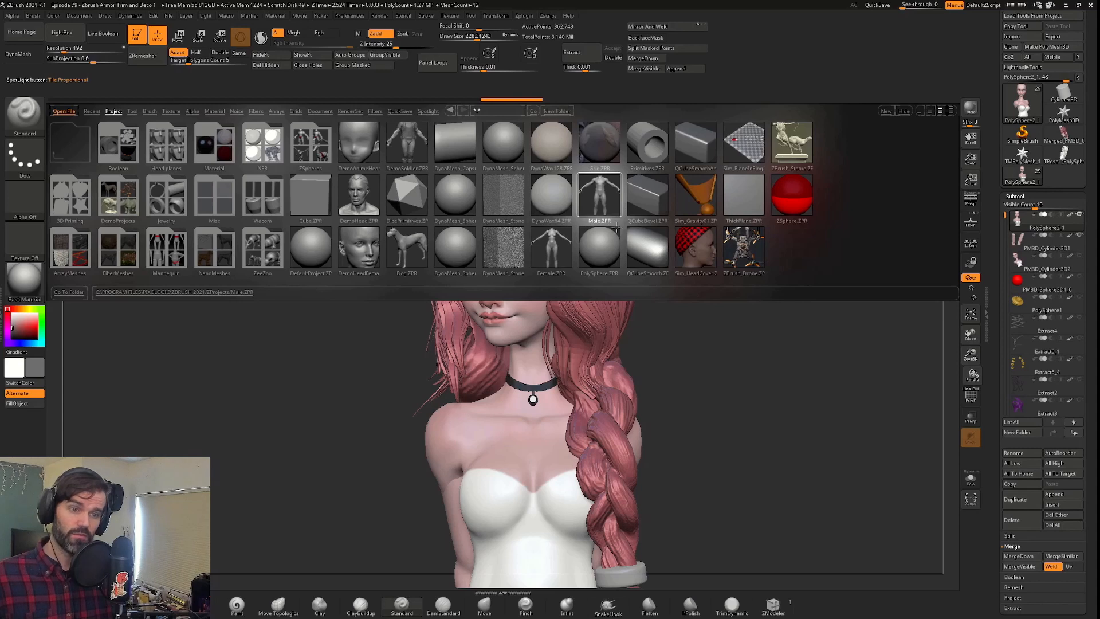
{"action": "left_click_drag", "start_coordinate": [745, 390], "coordinate": [748, 384]}
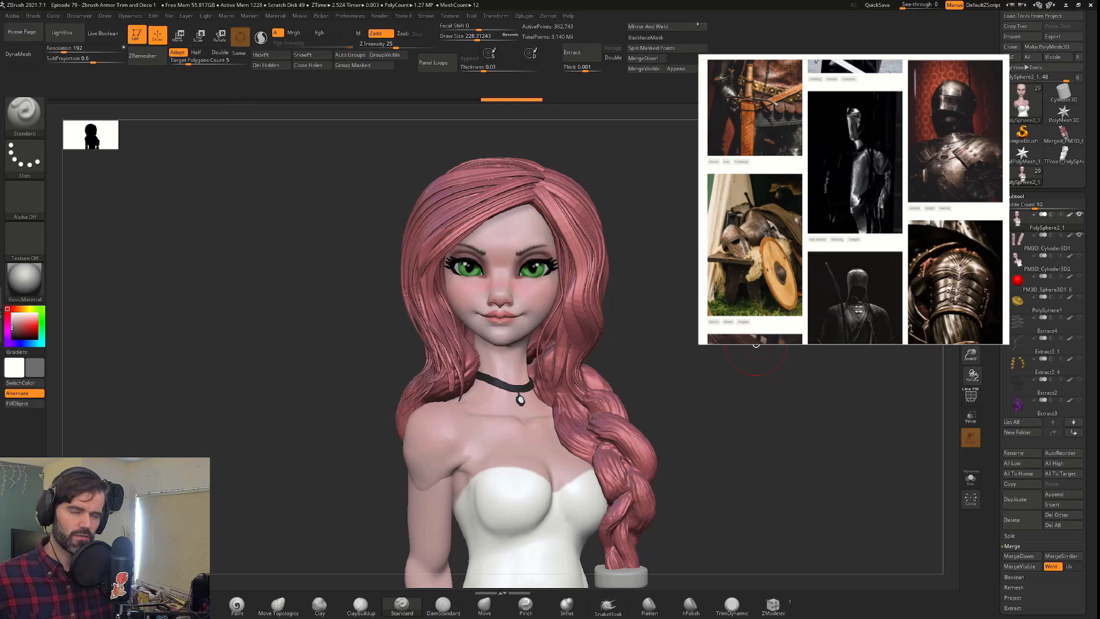
{"action": "left_click_drag", "start_coordinate": [756, 343], "coordinate": [725, 328]}
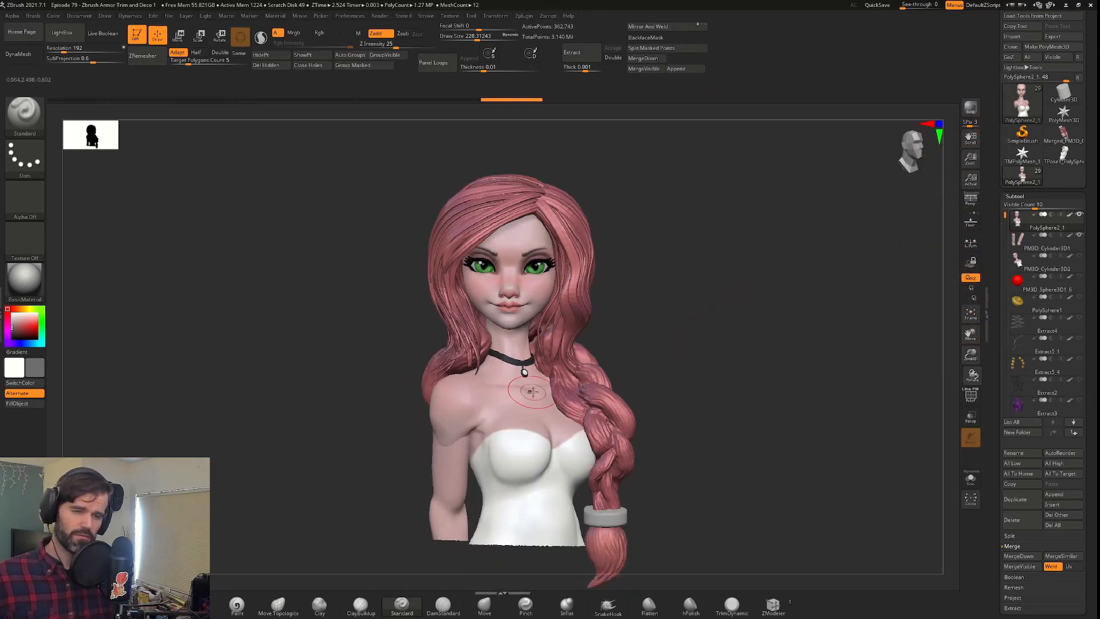
Isolate the bald body subtool and choose the MaskLasso brush for masking.
{"action": "key", "text": "ctrl+shift+s"}
{"action": "left_click_drag", "start_coordinate": [727, 417], "coordinate": [671, 393]}
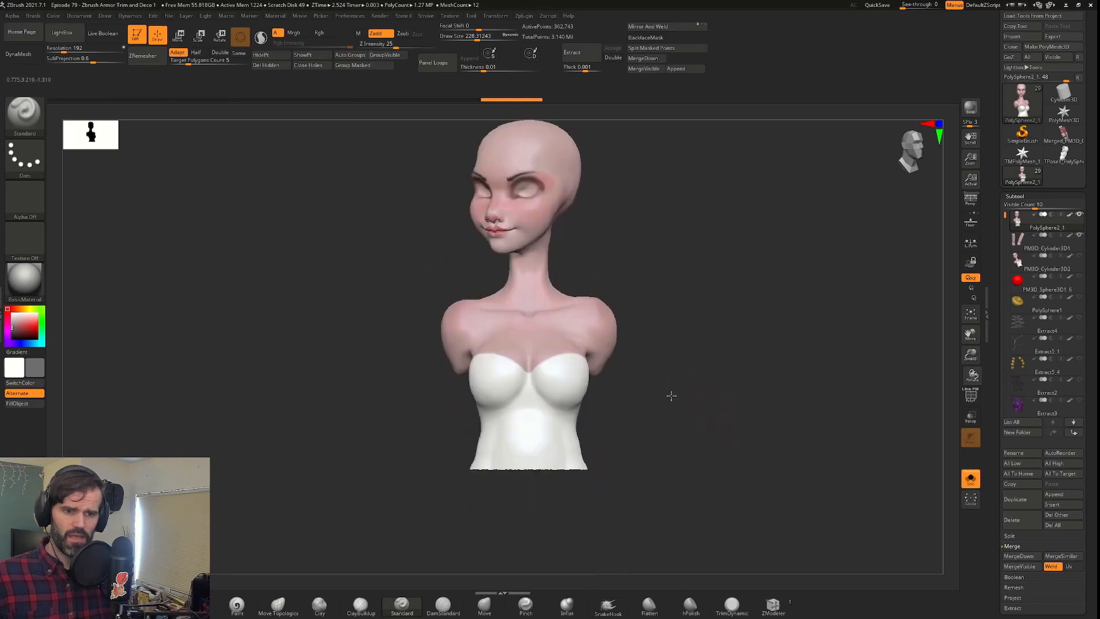
{"action": "key", "text": "ctrl"}
{"action": "left_click", "coordinate": [22, 127]}
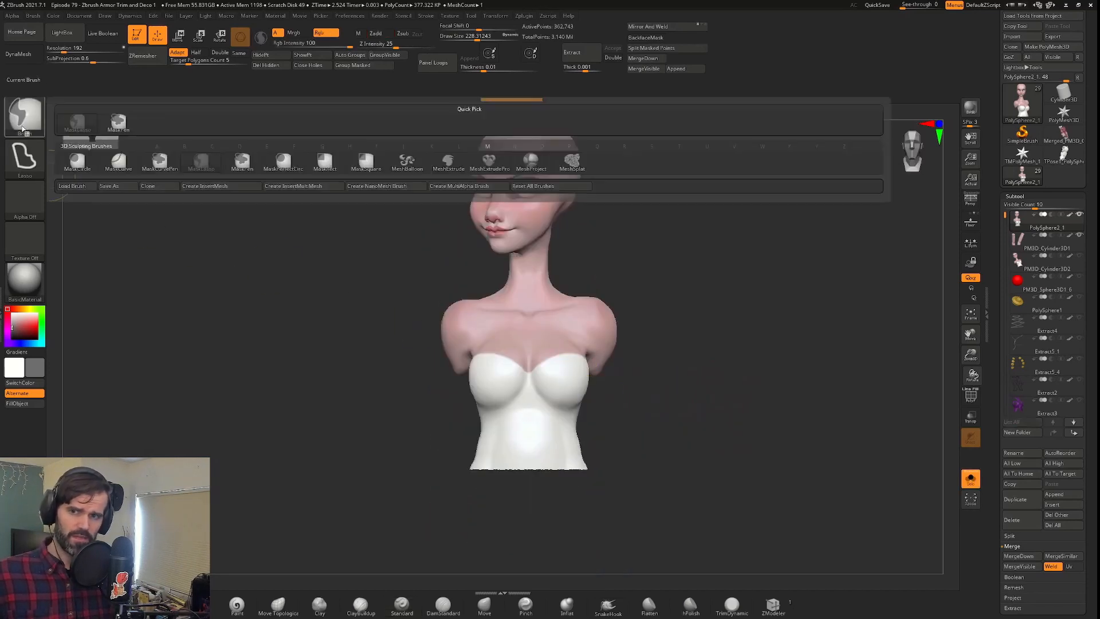
{"action": "left_click", "coordinate": [205, 167]}
{"action": "mouse_move", "coordinate": [344, 281]}
{"action": "left_mouse_down", "text": "ctrl"}
{"action": "mouse_move", "coordinate": [407, 459]}
{"action": "mouse_move", "coordinate": [335, 283]}
{"action": "left_mouse_up", "text": "ctrl"}
{"action": "mouse_move", "coordinate": [675, 286]}
{"action": "left_mouse_down", "text": "ctrl"}
{"action": "mouse_move", "coordinate": [685, 277]}
{"action": "mouse_move", "coordinate": [653, 422]}
{"action": "mouse_move", "coordinate": [679, 452]}
{"action": "left_mouse_up", "text": "ctrl"}
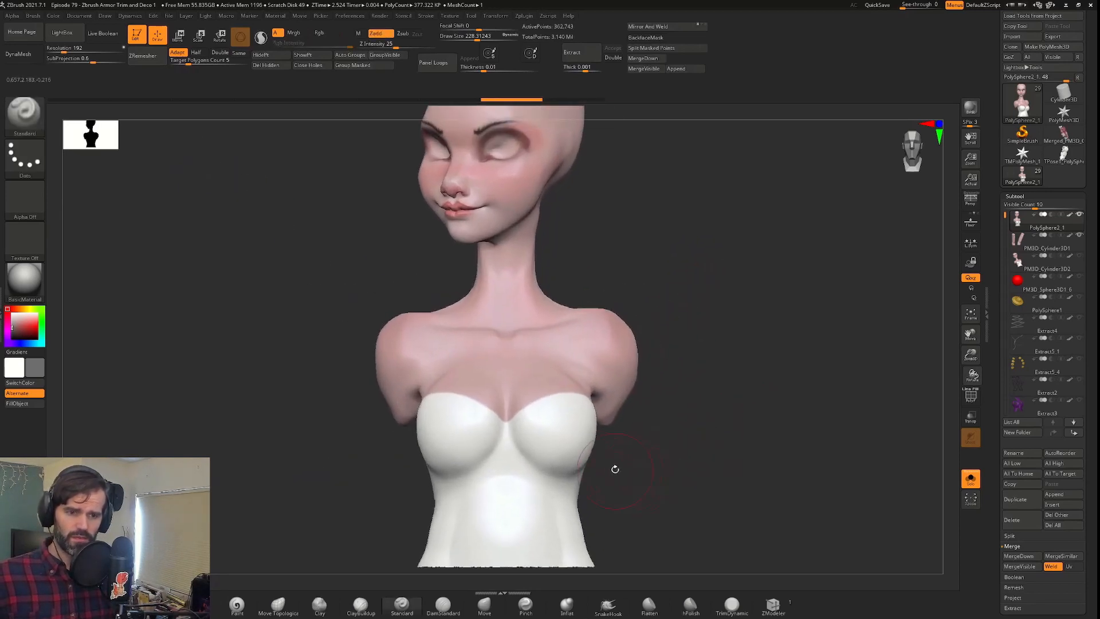
Mask a symmetrical sleeveless vest over the shoulders and torso, with scalloped edges along an open centre front.
{"action": "mouse_move", "coordinate": [507, 375]}
{"action": "left_mouse_down", "text": "ctrl"}
{"action": "mouse_move", "coordinate": [621, 466]}
{"action": "mouse_move", "coordinate": [632, 564]}
{"action": "left_mouse_up", "text": "ctrl"}
{"action": "mouse_move", "coordinate": [608, 454]}
{"action": "left_mouse_down", "text": "ctrl"}
{"action": "mouse_move", "coordinate": [499, 358]}
{"action": "mouse_move", "coordinate": [569, 277]}
{"action": "mouse_move", "coordinate": [609, 454]}
{"action": "left_mouse_up", "text": "ctrl"}
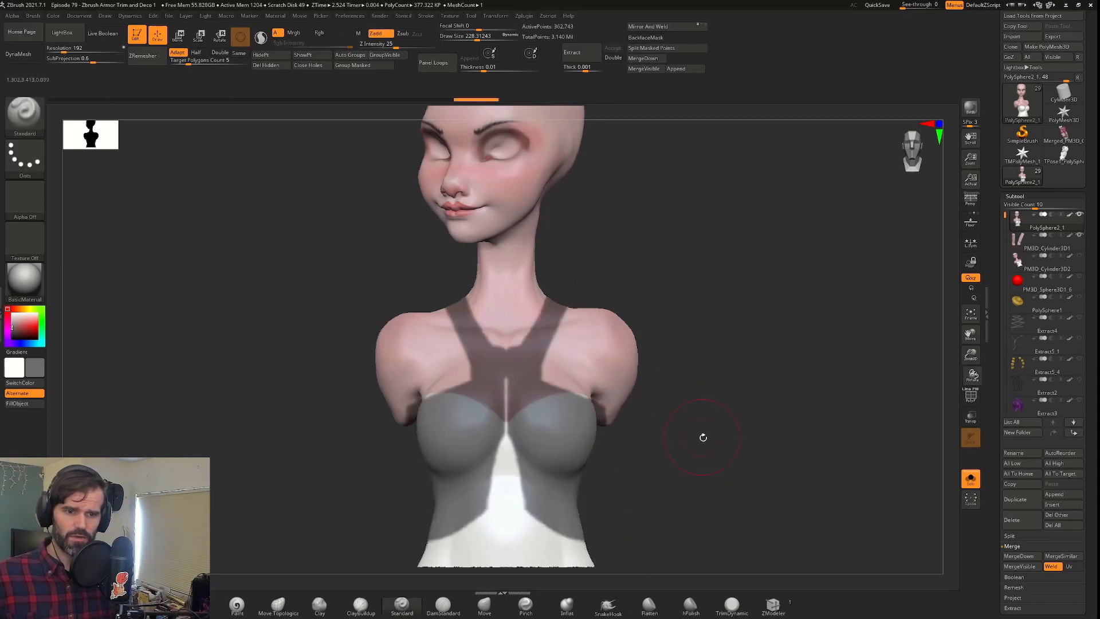
{"action": "left_click_drag", "start_coordinate": [703, 437], "coordinate": [728, 374]}
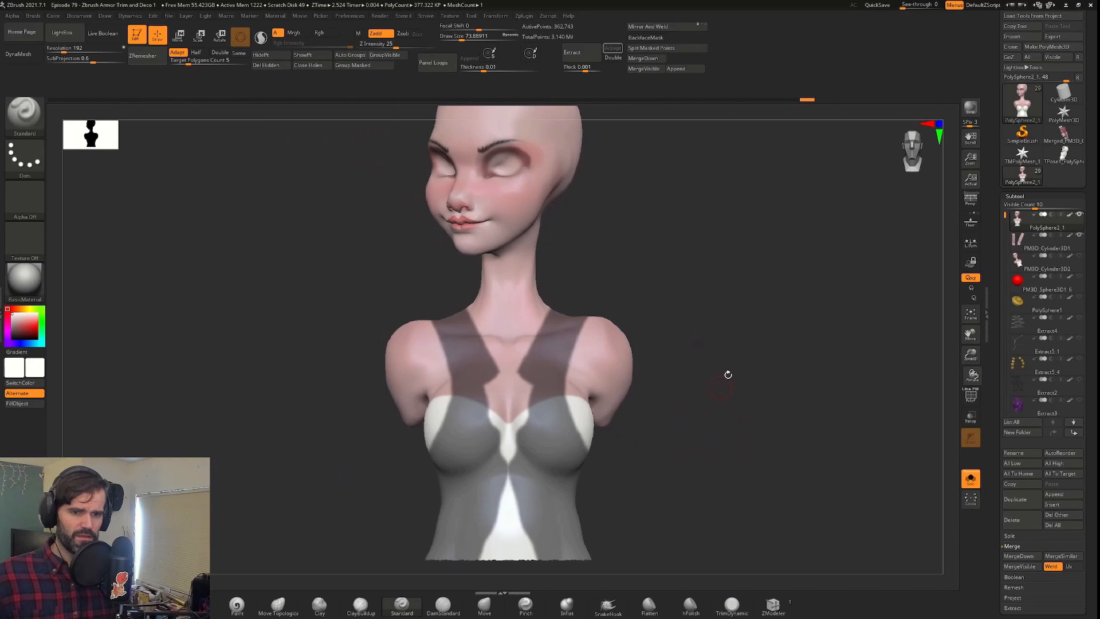
{"action": "left_click", "coordinate": [628, 318], "text": "ctrl"}
{"action": "left_click_drag", "start_coordinate": [549, 314], "coordinate": [545, 325], "text": "ctrl"}
{"action": "mouse_move", "coordinate": [520, 374]}
{"action": "left_mouse_down", "text": "ctrl"}
{"action": "mouse_move", "coordinate": [515, 514]}
{"action": "mouse_move", "coordinate": [529, 539]}
{"action": "mouse_move", "coordinate": [639, 528]}
{"action": "mouse_move", "coordinate": [616, 464]}
{"action": "mouse_move", "coordinate": [572, 401]}
{"action": "mouse_move", "coordinate": [573, 289]}
{"action": "mouse_move", "coordinate": [621, 294]}
{"action": "left_mouse_up", "text": "ctrl"}
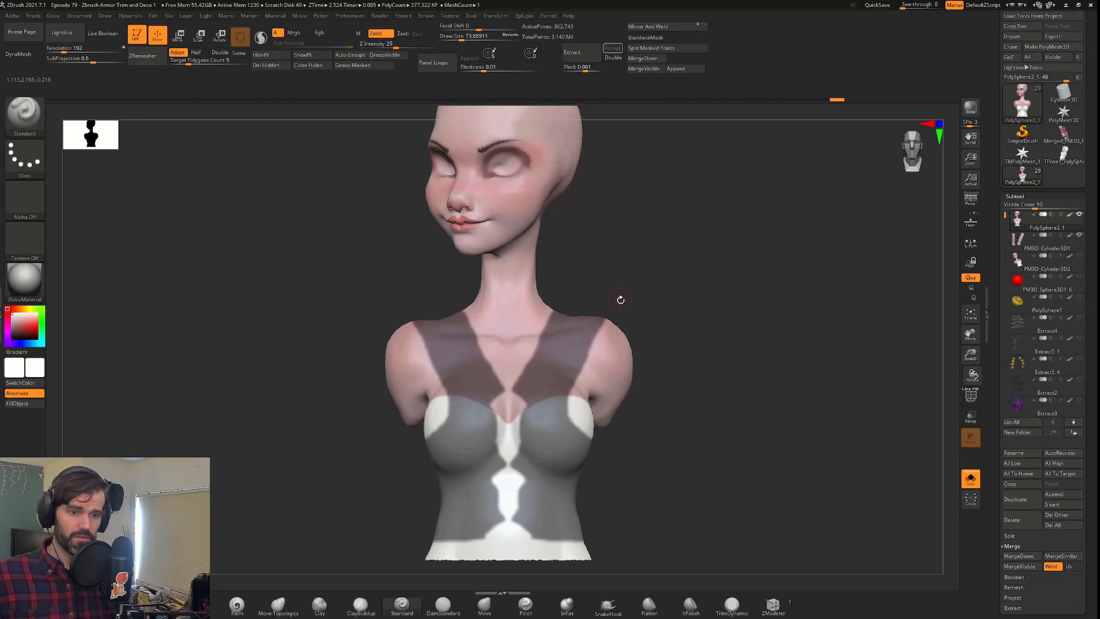
{"action": "right_click_drag", "start_coordinate": [567, 406], "coordinate": [434, 372]}
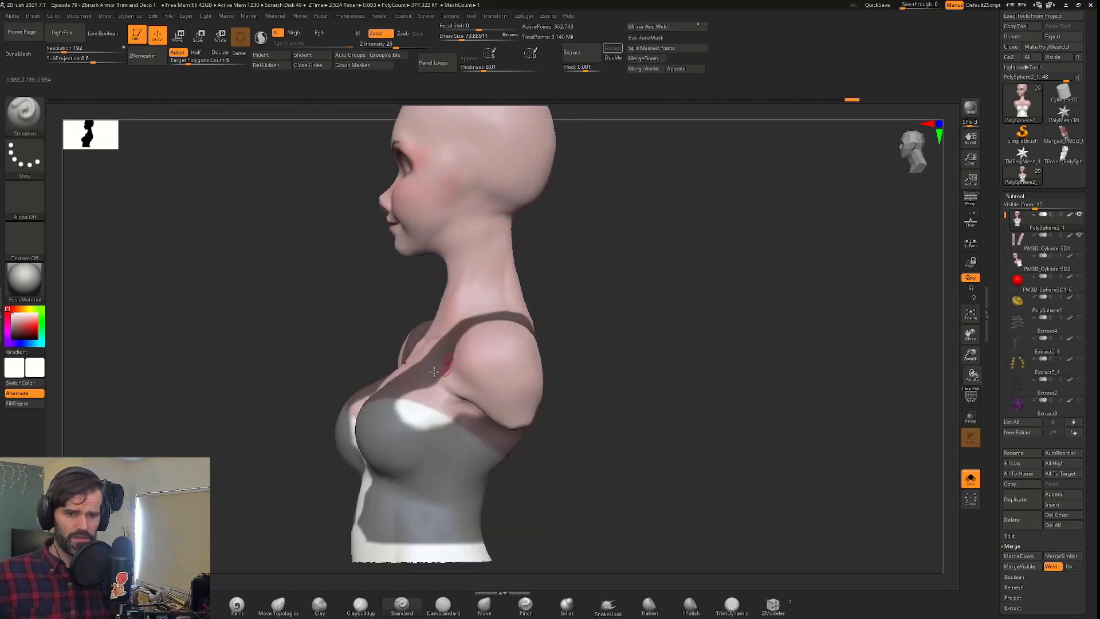
Show the full character and set the Extract thickness for the masked vest area to 0.001.
{"action": "right_click_drag", "start_coordinate": [617, 440], "coordinate": [627, 445], "text": "shift"}
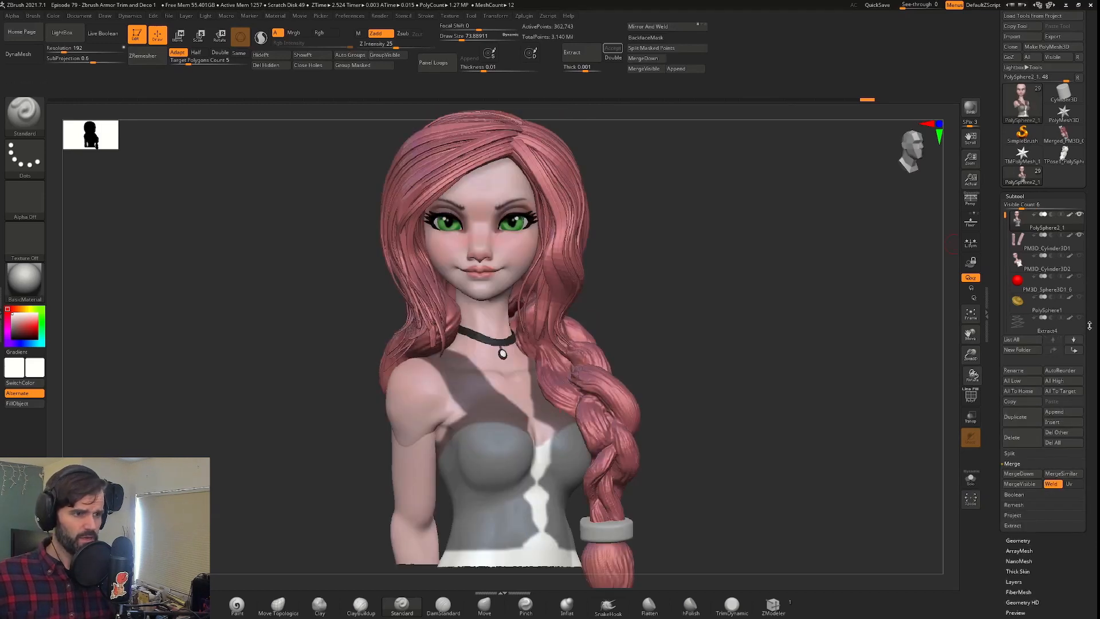
{"action": "left_click_drag", "start_coordinate": [1089, 326], "coordinate": [1086, 227]}
{"action": "left_click", "coordinate": [1017, 410]}
{"action": "left_click", "coordinate": [1067, 409]}
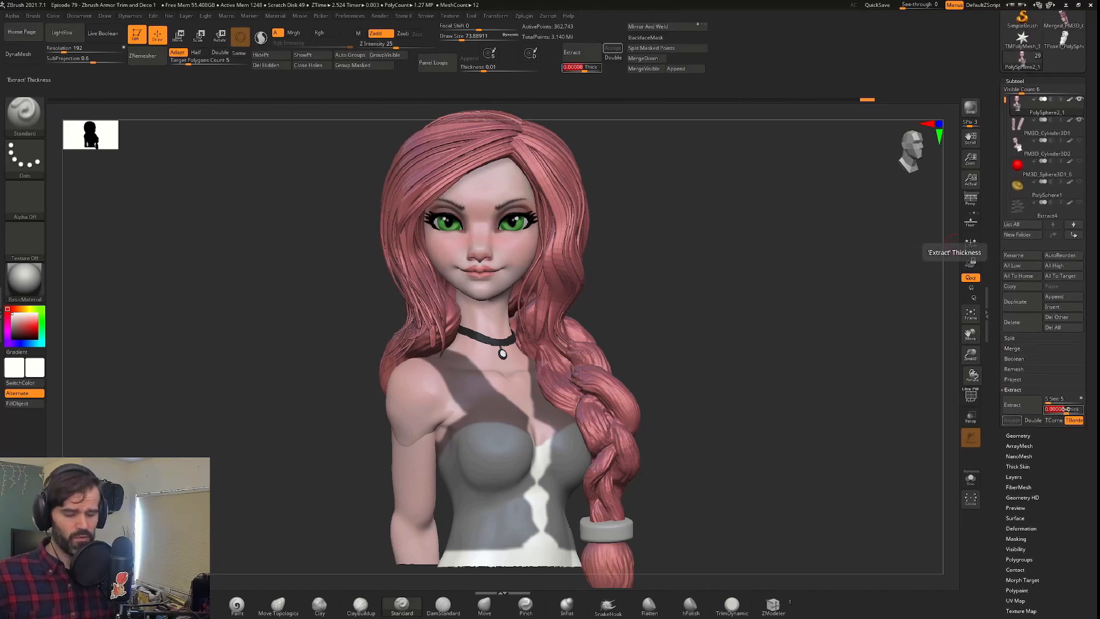
{"action": "type", "text": ".001"}
{"action": "key", "text": "Return"}
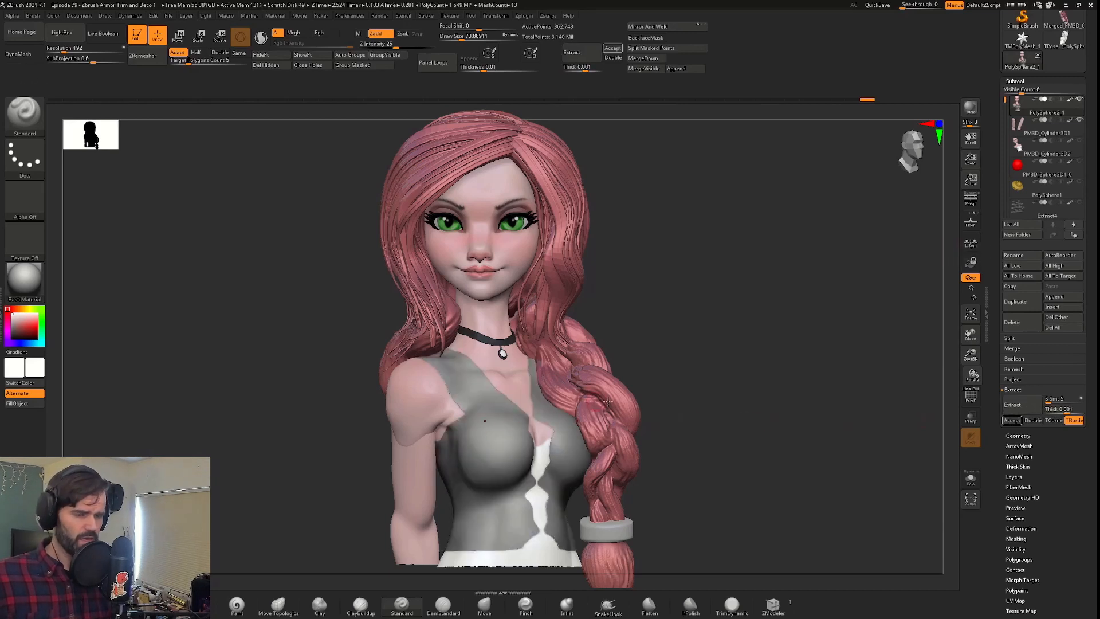
Extract the masked vest with Double on and a thickness of 0.02, accept it, and isolate the new mesh.
{"action": "left_click", "coordinate": [1032, 419]}
{"action": "left_click", "coordinate": [1012, 420]}
{"action": "left_click_drag", "start_coordinate": [729, 427], "coordinate": [788, 405]}
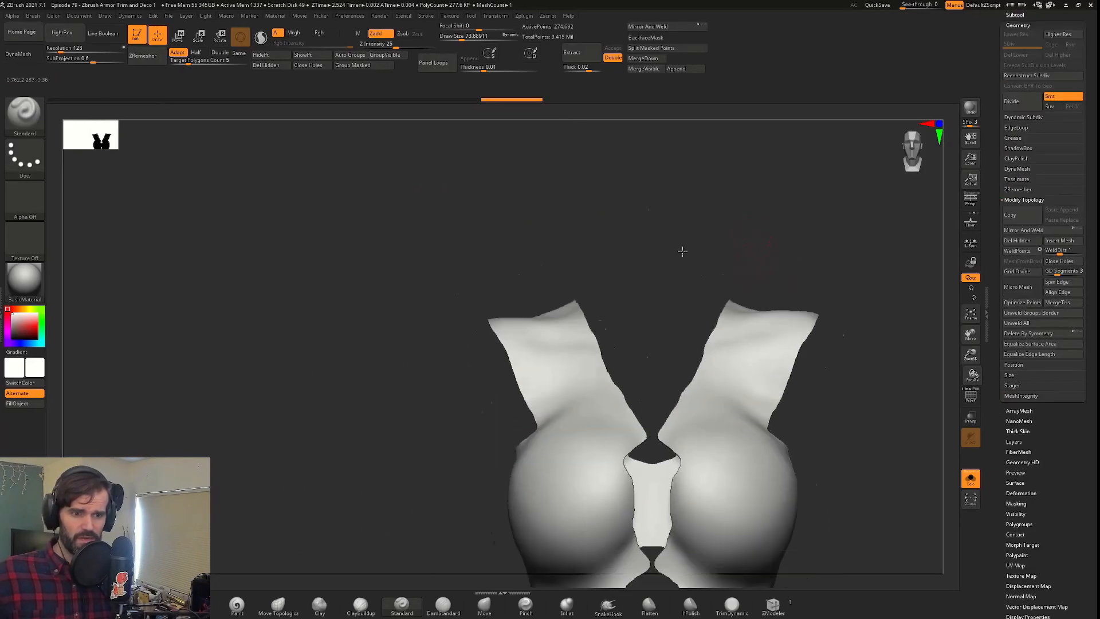
Display the vest's polygroups and wireframe, then hide the small detached stray island and delete it.
{"action": "left_click_drag", "start_coordinate": [682, 251], "coordinate": [673, 325]}
{"action": "left_click", "coordinate": [971, 395]}
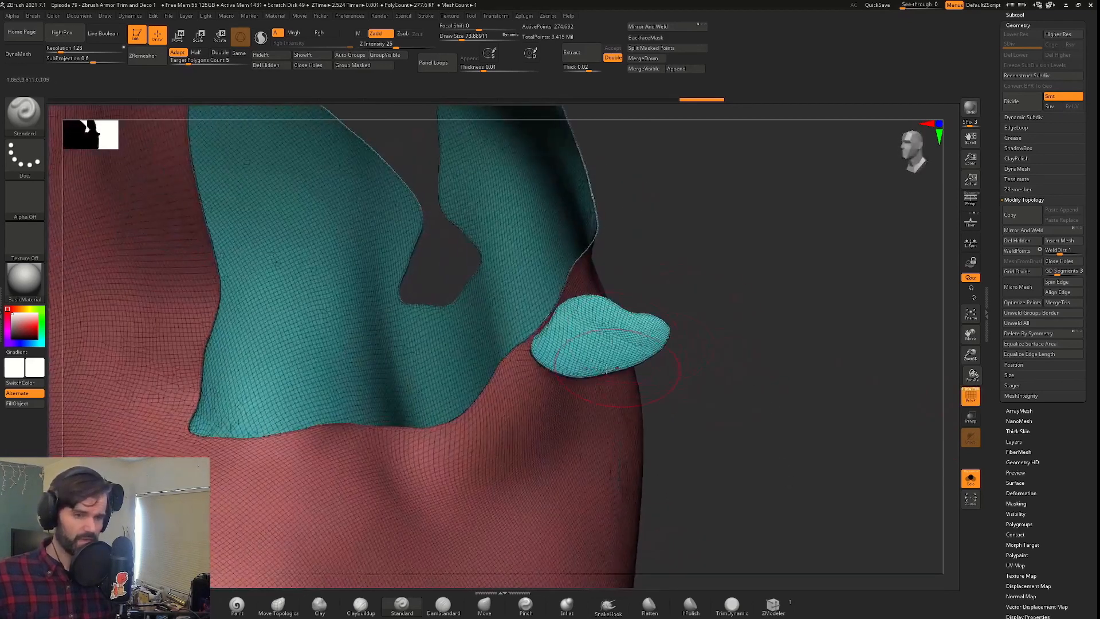
{"action": "left_click_drag", "start_coordinate": [737, 374], "coordinate": [613, 293]}
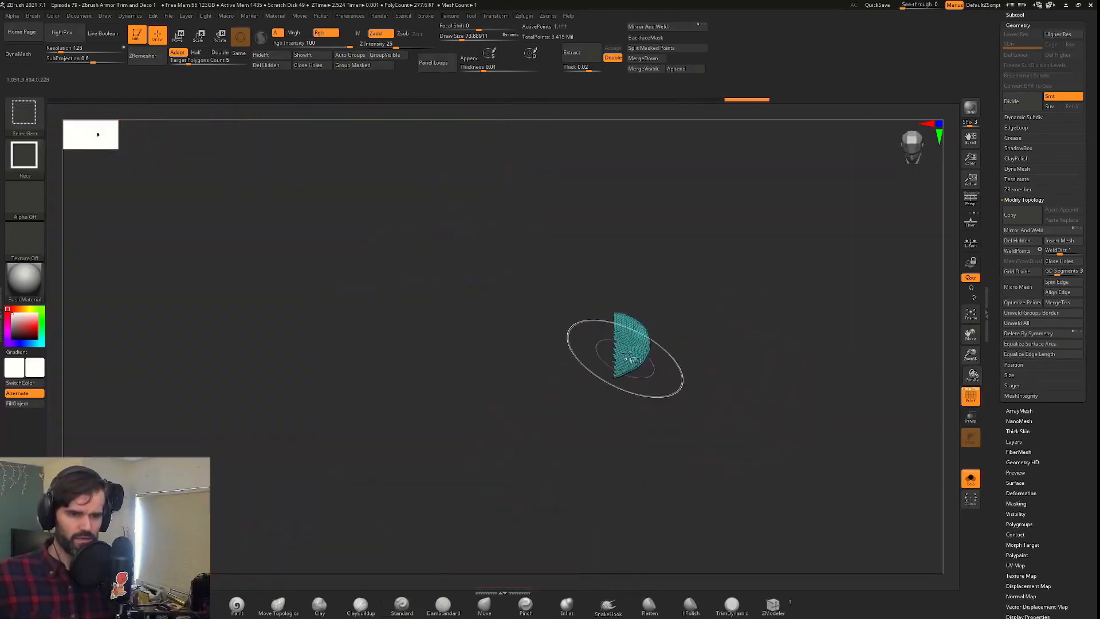
{"action": "left_click_drag", "start_coordinate": [672, 368], "coordinate": [590, 320]}
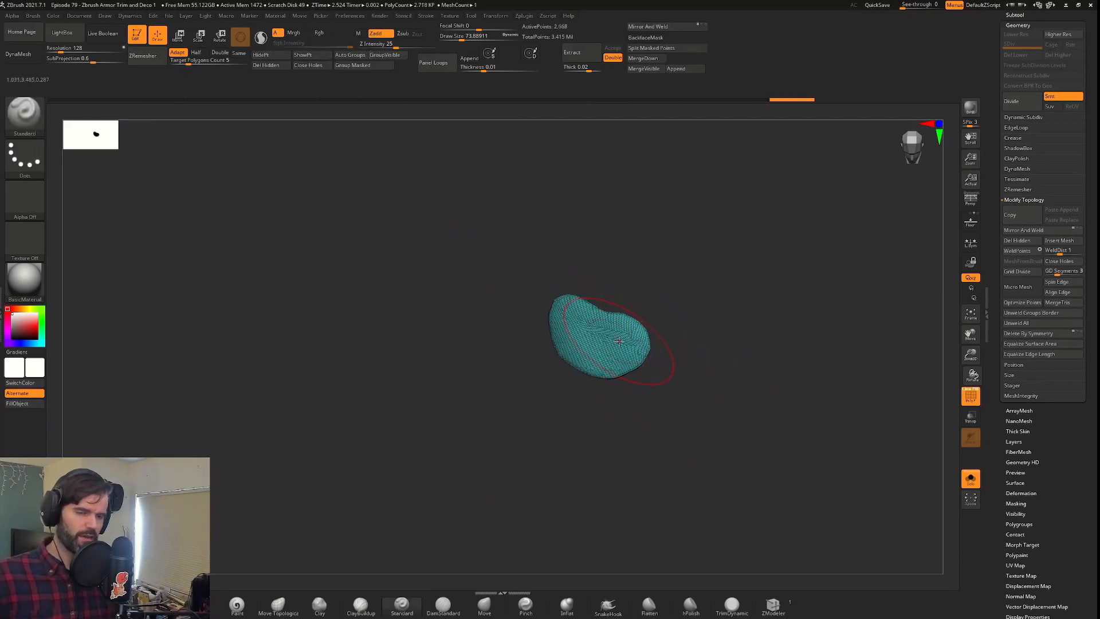
{"action": "left_click_drag", "start_coordinate": [711, 386], "coordinate": [735, 378]}
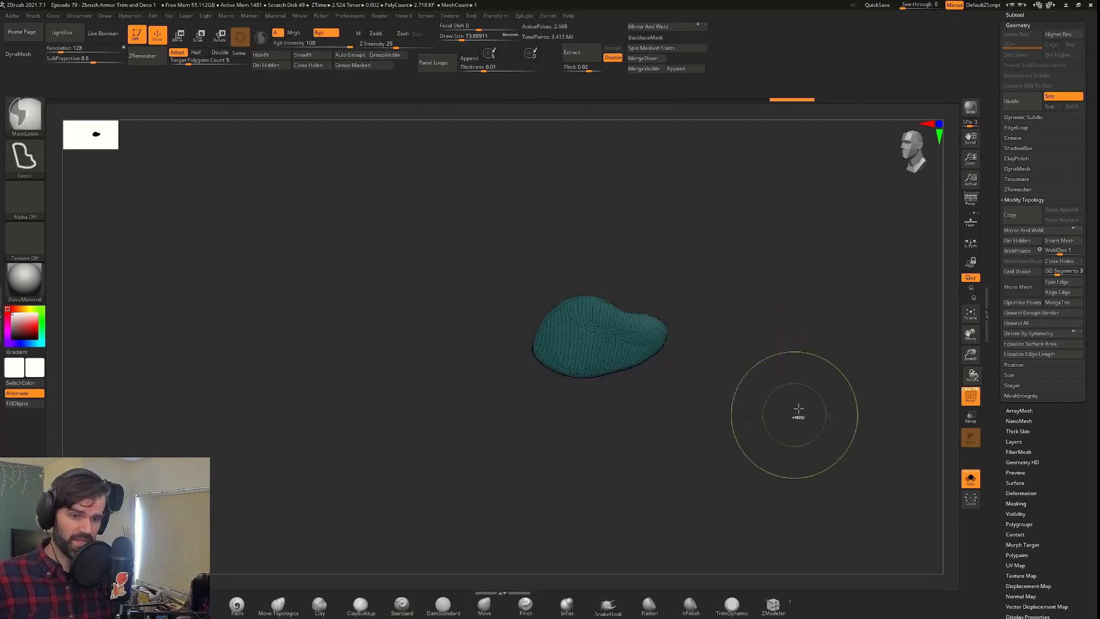
{"action": "left_click", "coordinate": [792, 345], "text": "ctrl+shift"}
{"action": "left_click", "coordinate": [786, 347], "text": "ctrl"}
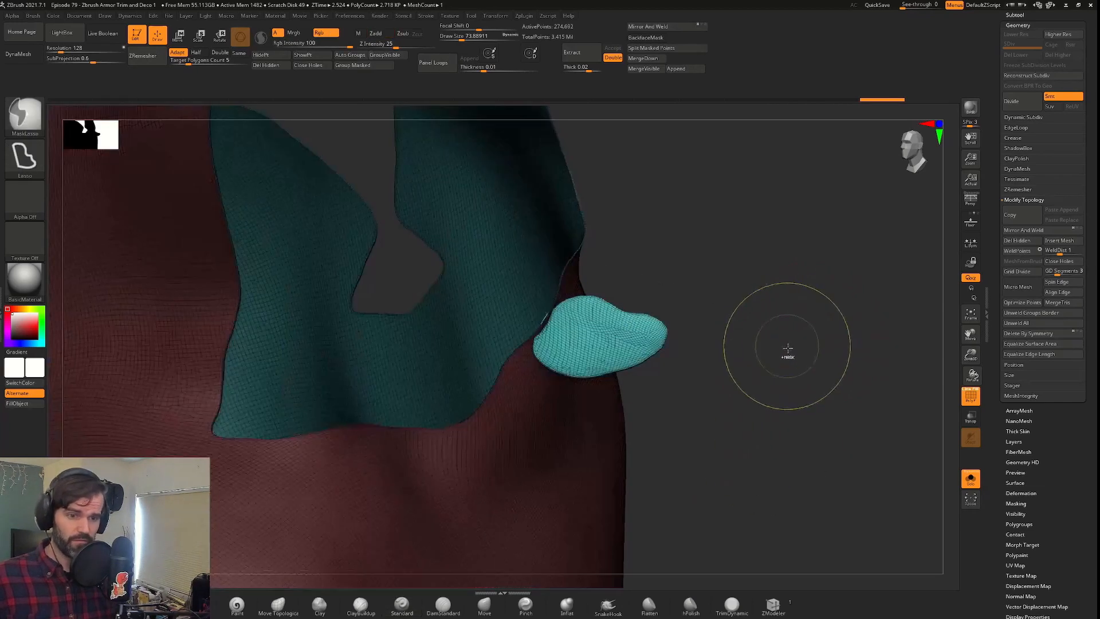
{"action": "left_click", "coordinate": [285, 57]}
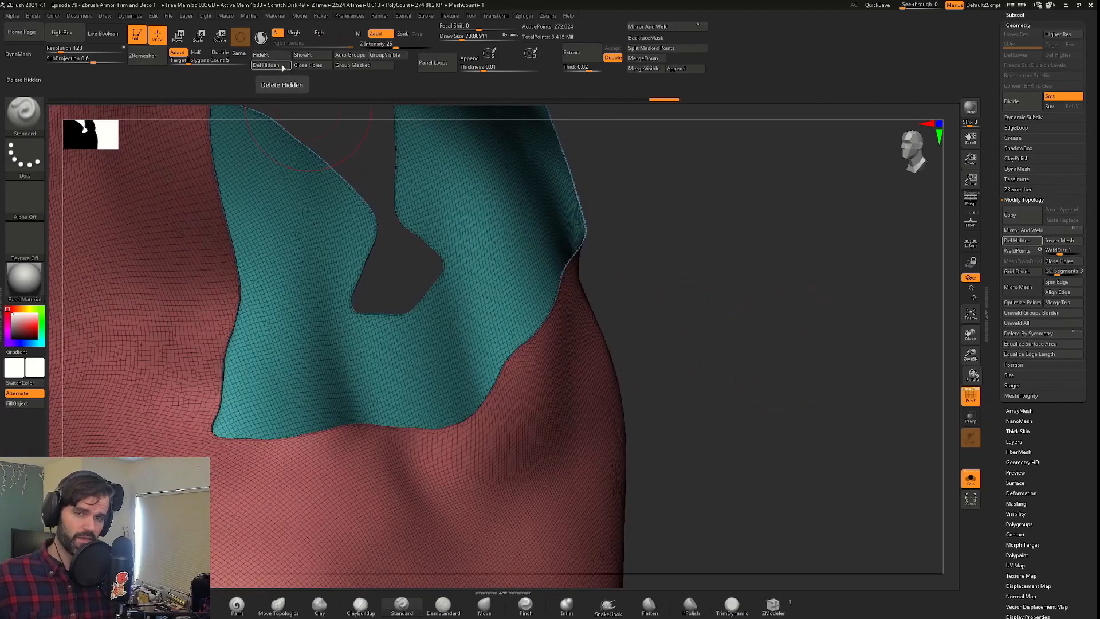
{"action": "left_click", "coordinate": [278, 68]}
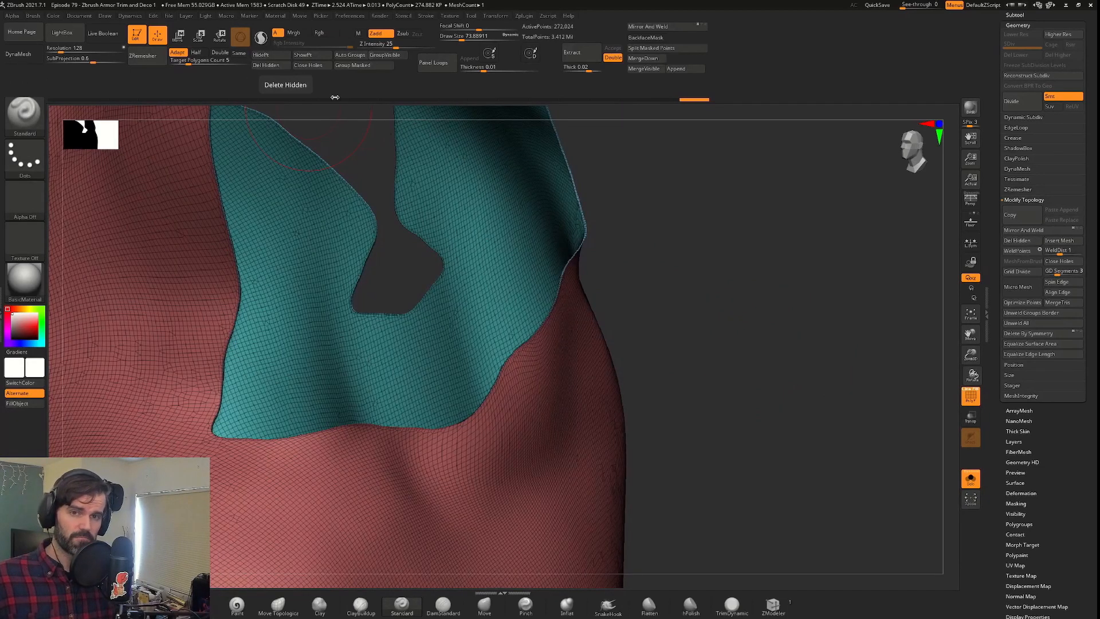
Isolate the vest's outer red polygroup and delete the hidden inner polygons.
{"action": "left_click_drag", "start_coordinate": [756, 380], "coordinate": [778, 401]}
{"action": "key", "text": "f"}
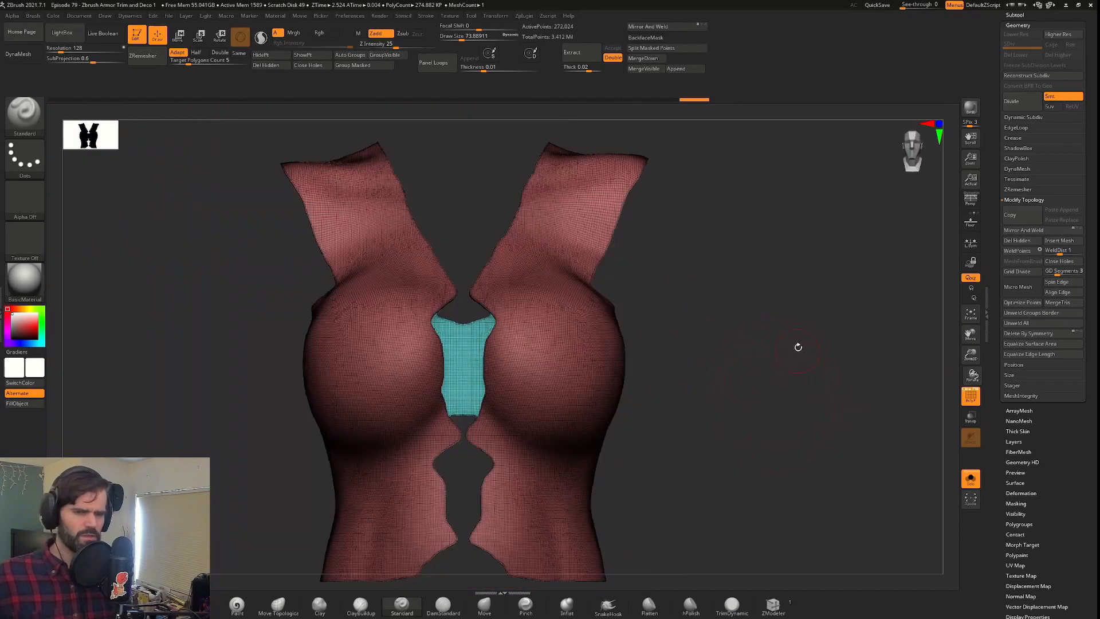
{"action": "left_click_drag", "start_coordinate": [728, 377], "coordinate": [690, 325]}
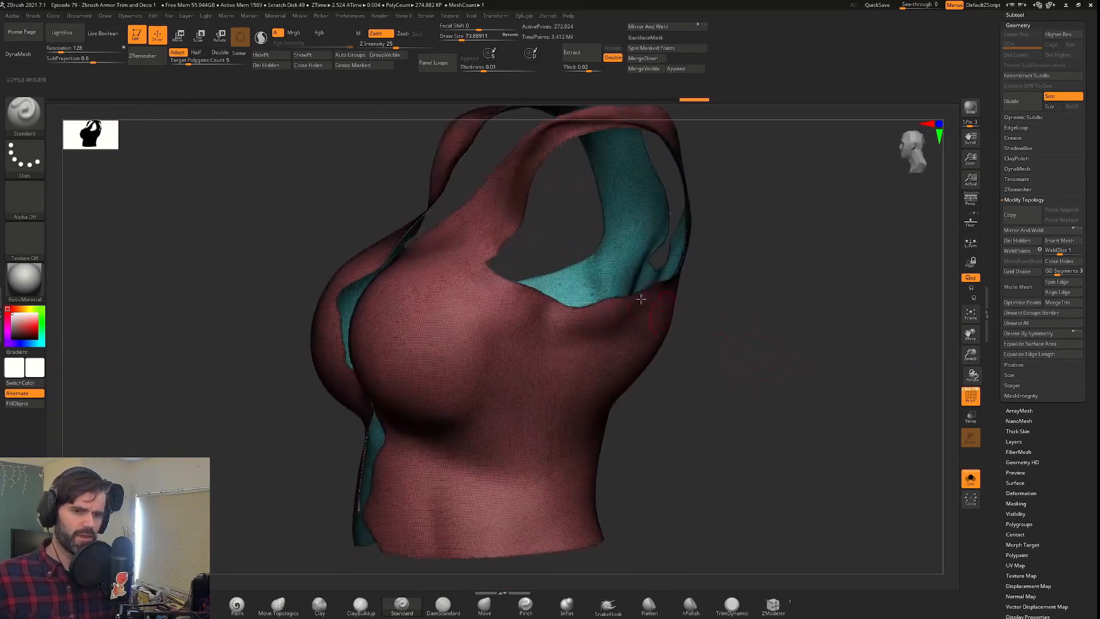
{"action": "left_click_drag", "start_coordinate": [653, 377], "coordinate": [697, 357], "text": "shift"}
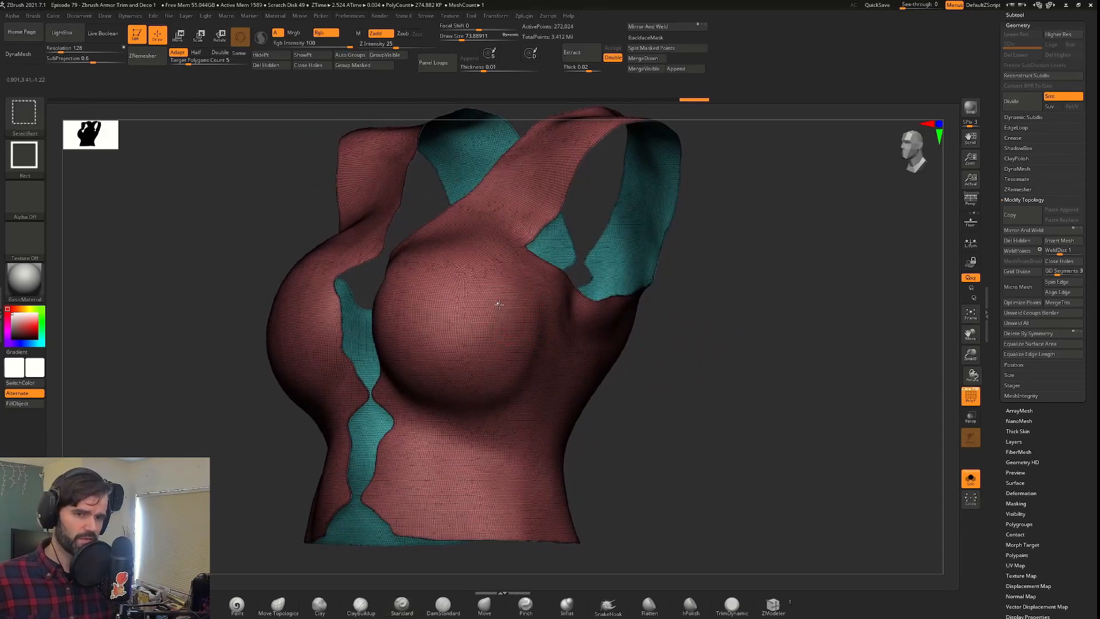
{"action": "left_click", "coordinate": [515, 279], "text": "ctrl+shift"}
{"action": "mouse_move", "coordinate": [656, 363]}
{"action": "left_mouse_down", "text": "shift"}
{"action": "mouse_move", "coordinate": [699, 376]}
{"action": "mouse_move", "coordinate": [680, 380]}
{"action": "mouse_move", "coordinate": [533, 304]}
{"action": "mouse_move", "coordinate": [642, 345]}
{"action": "mouse_move", "coordinate": [647, 363]}
{"action": "mouse_move", "coordinate": [686, 367]}
{"action": "left_mouse_up", "text": "shift"}
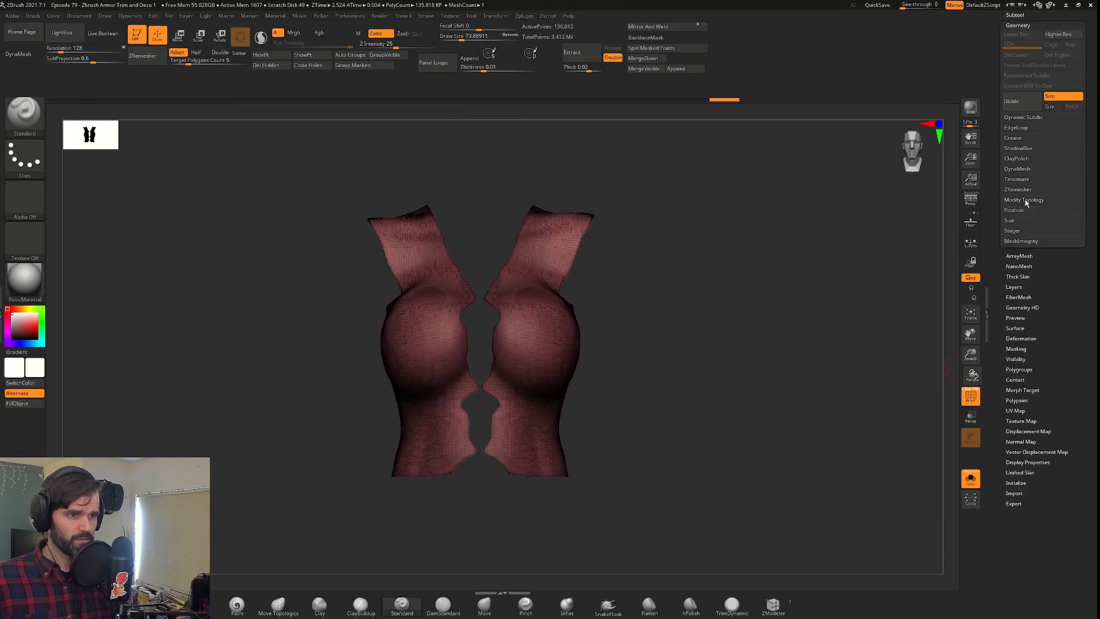
{"action": "left_click", "coordinate": [1012, 241]}
Bring back the rest of the character and apply GroupsLoops with 4 loops and GPolish 50 to the vest's edges.
{"action": "left_click_drag", "start_coordinate": [627, 398], "coordinate": [514, 423]}
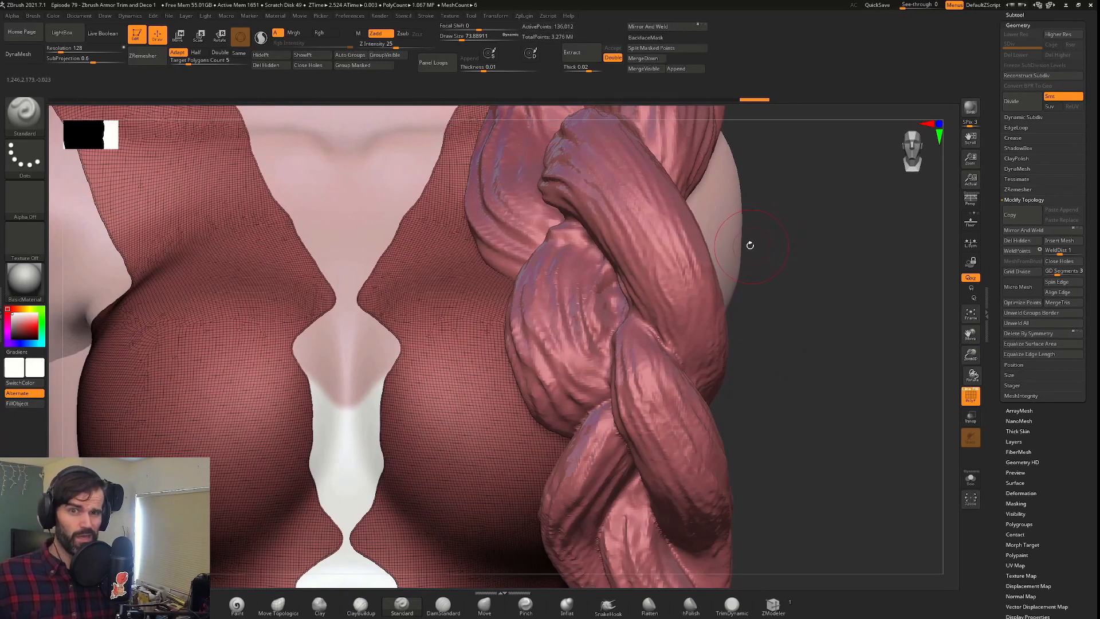
{"action": "left_click_drag", "start_coordinate": [760, 248], "coordinate": [551, 387]}
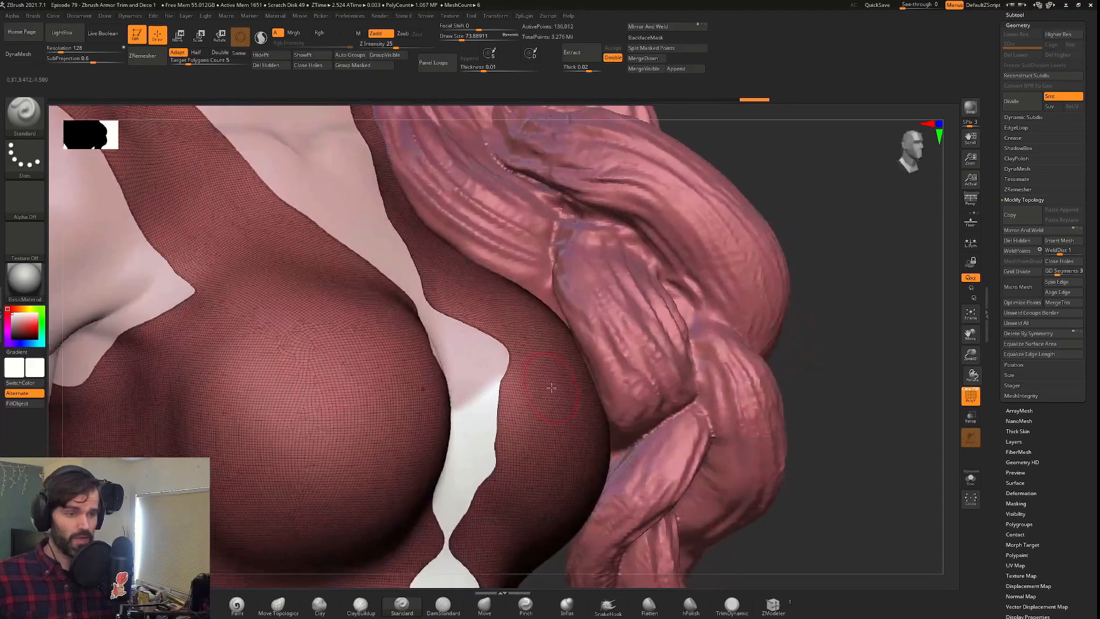
{"action": "left_click_drag", "start_coordinate": [790, 379], "coordinate": [926, 294], "text": "alt"}
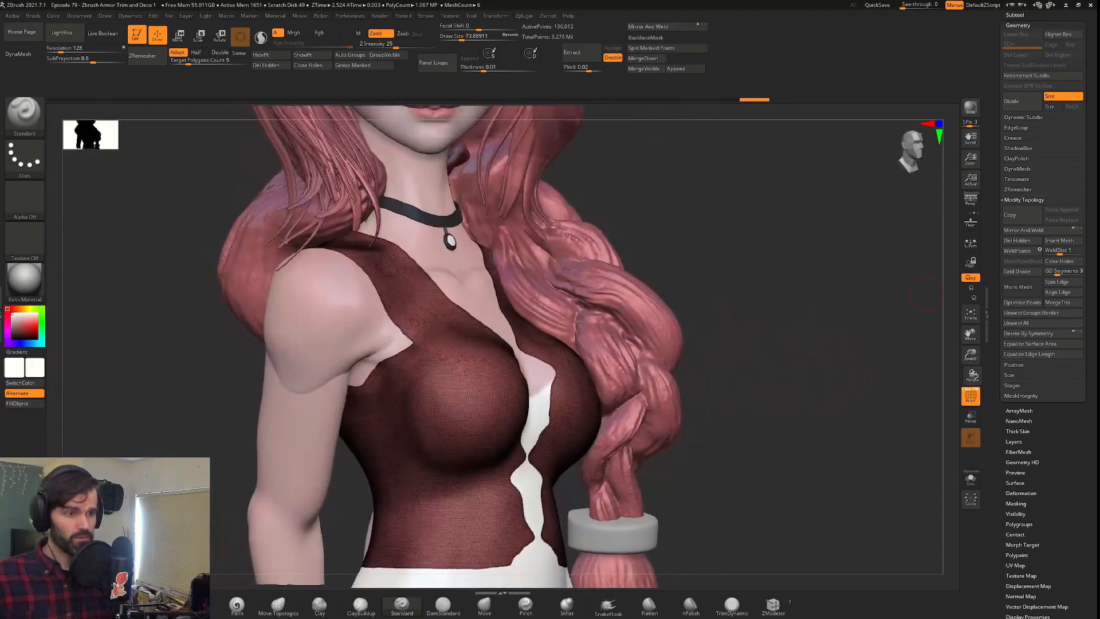
{"action": "left_click", "coordinate": [1017, 127]}
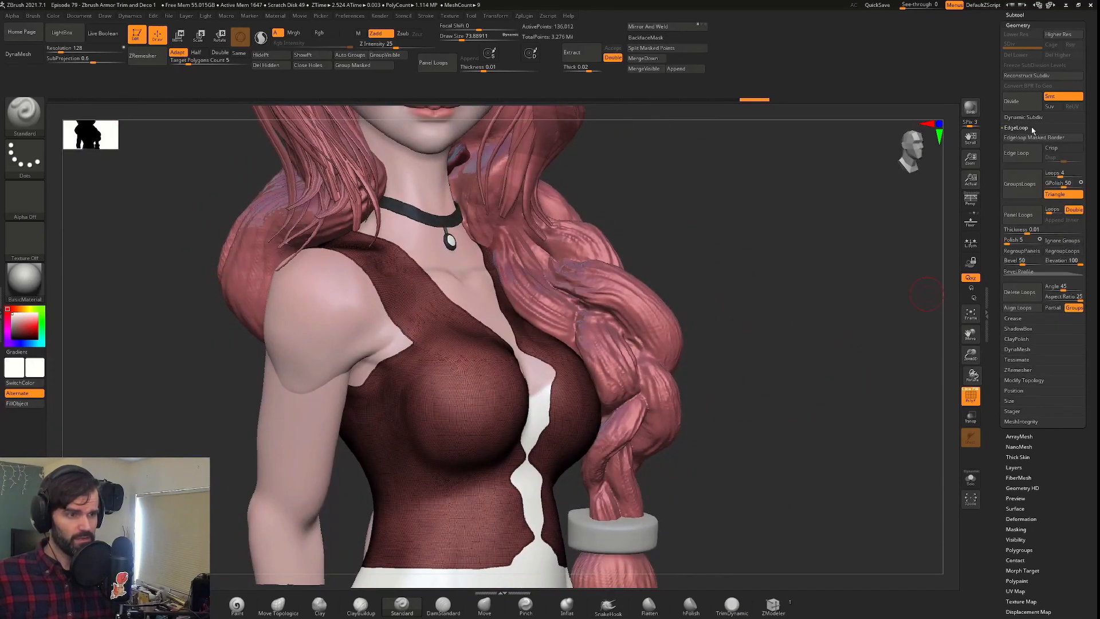
{"action": "left_click", "coordinate": [1020, 183]}
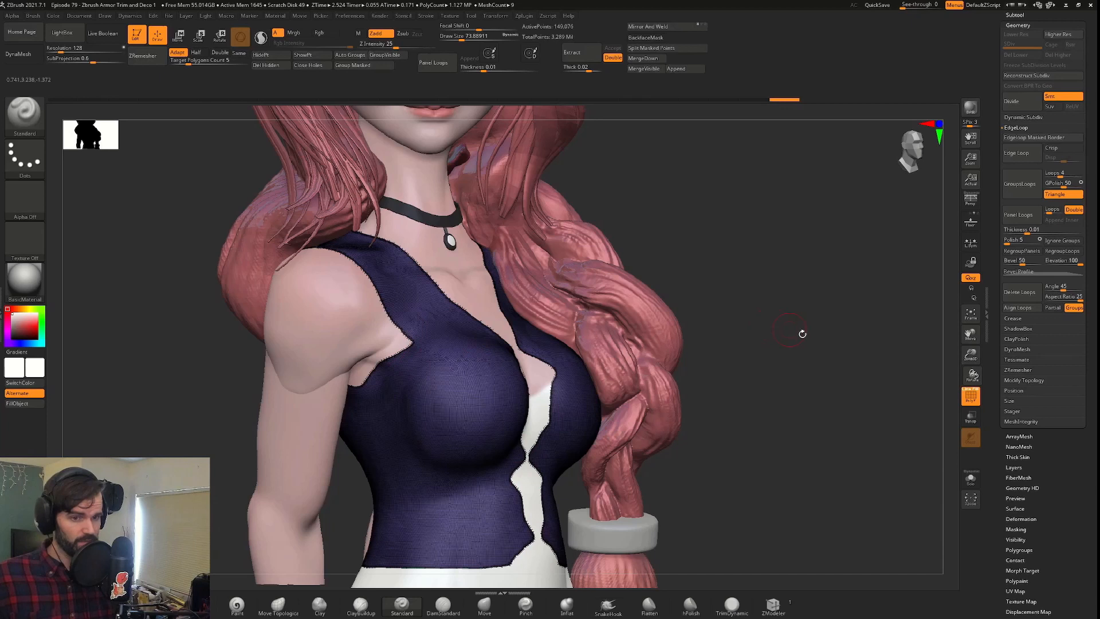
Remesh the vest with ZRemesher at a target polygon count of about 0.5.
{"action": "left_click_drag", "start_coordinate": [787, 328], "coordinate": [780, 332], "text": "shift"}
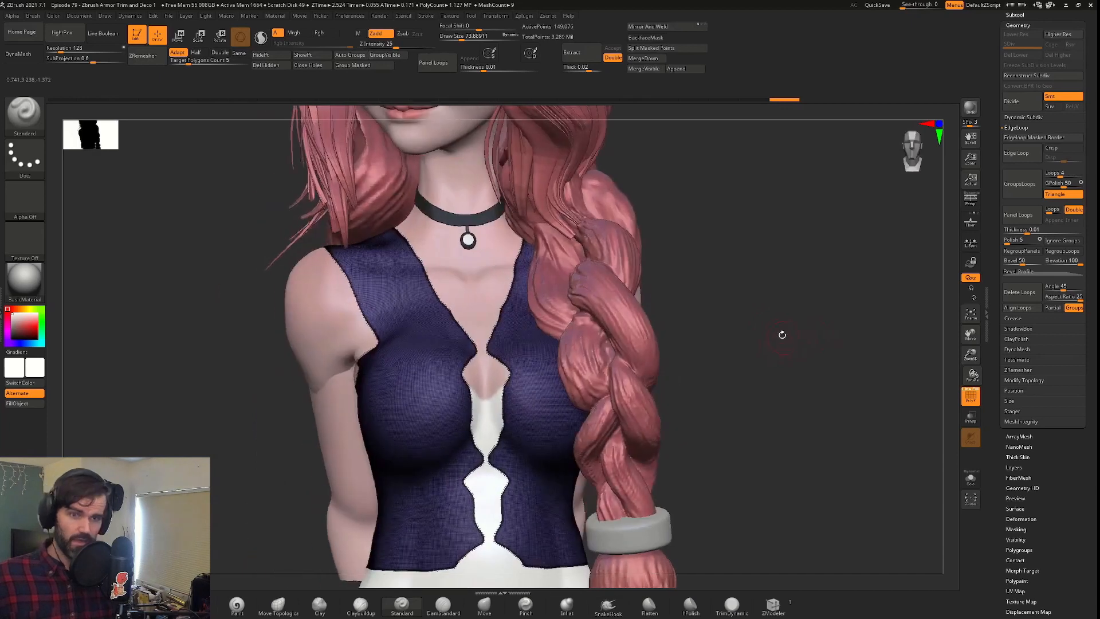
{"action": "left_click", "coordinate": [1019, 371]}
{"action": "left_click_drag", "start_coordinate": [1019, 252], "coordinate": [1005, 255]}
{"action": "left_click", "coordinate": [1025, 208]}
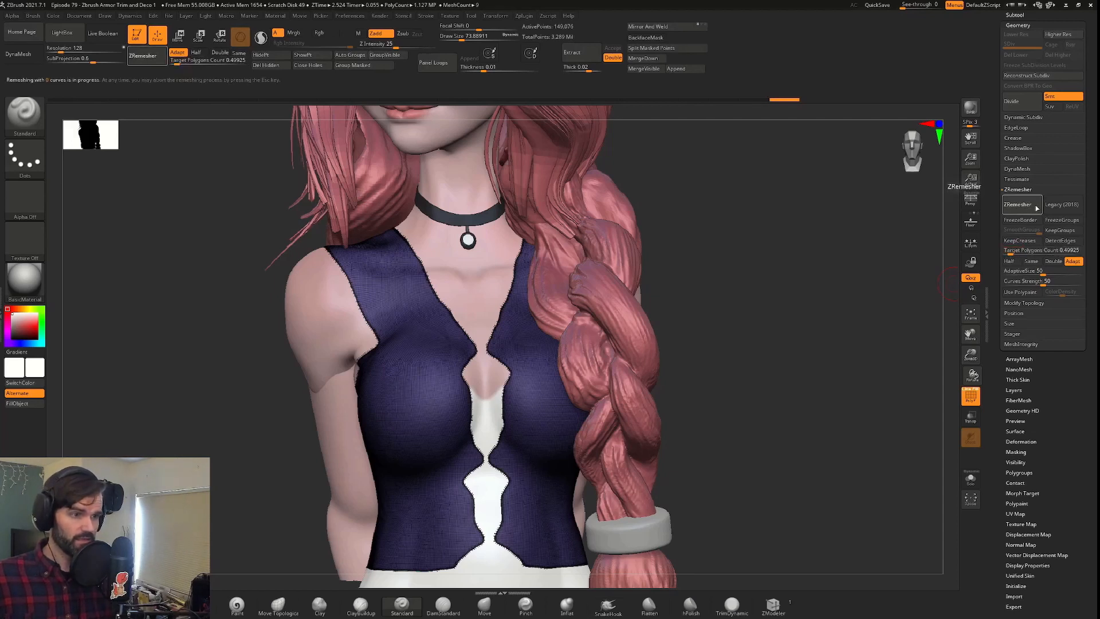
{"action": "left_click_drag", "start_coordinate": [766, 347], "coordinate": [785, 343]}
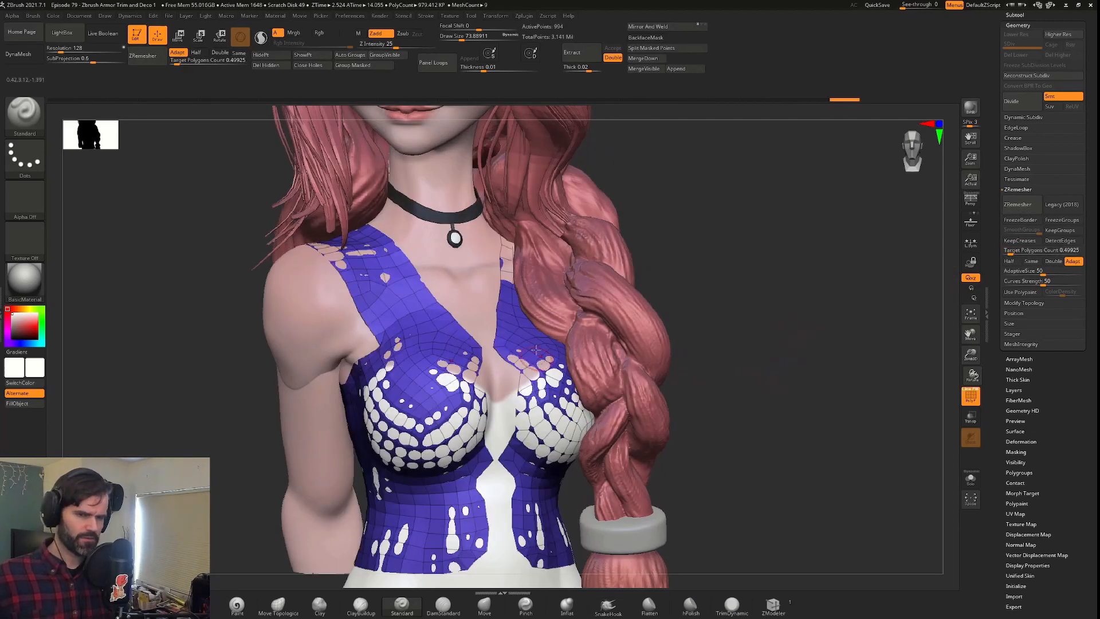
Isolate the vest and try GroupsLoops on it with 4 loops and GPolish 50.
{"action": "left_click_drag", "start_coordinate": [687, 381], "coordinate": [729, 378]}
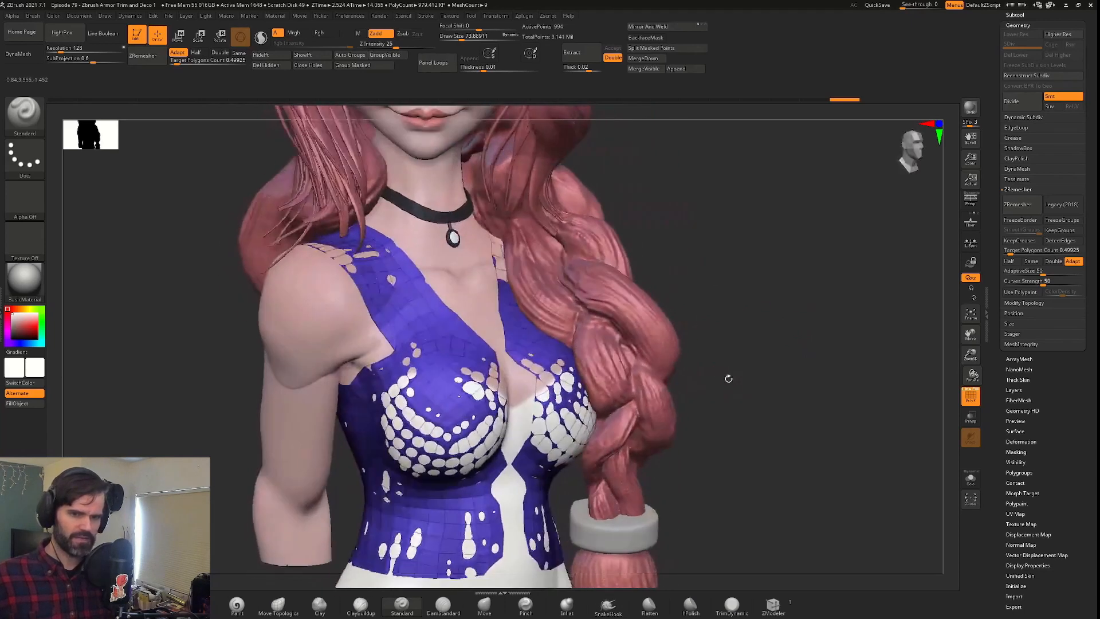
{"action": "left_click_drag", "start_coordinate": [776, 328], "coordinate": [916, 269]}
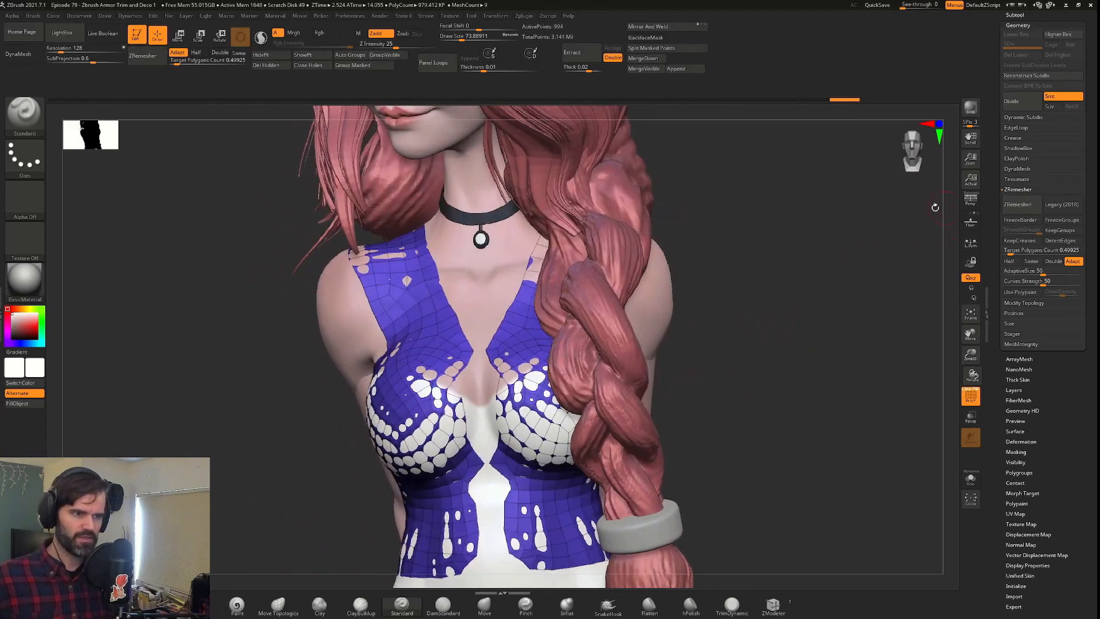
{"action": "left_click_drag", "start_coordinate": [826, 322], "coordinate": [890, 301]}
{"action": "key", "text": "alt+s"}
{"action": "left_click", "coordinate": [1016, 127]}
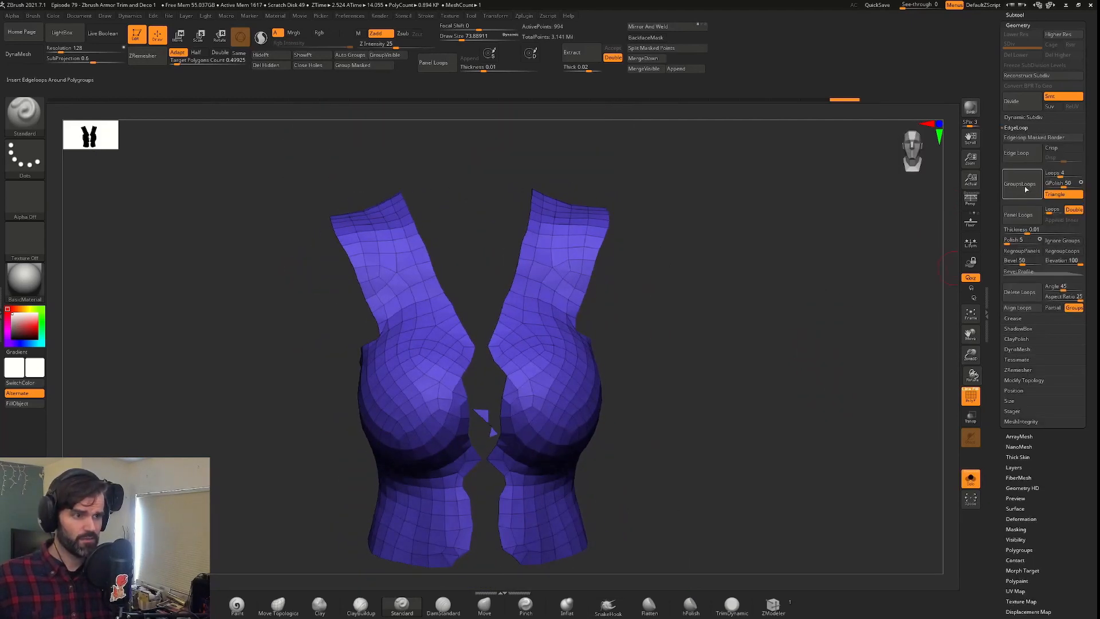
{"action": "left_click", "coordinate": [1016, 153]}
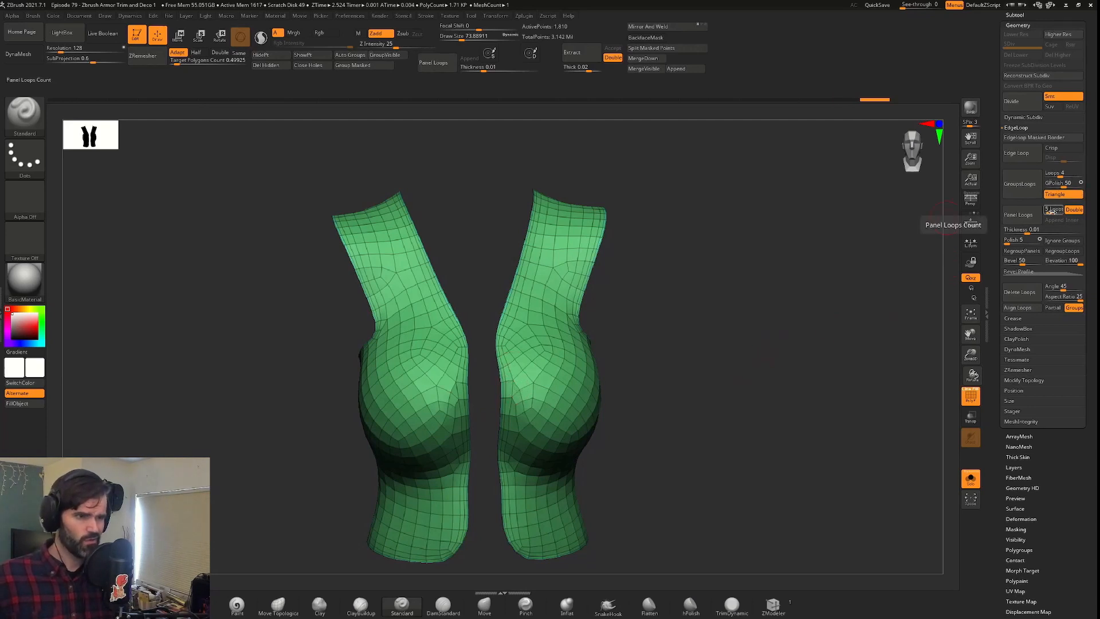
Undo the polished GroupsLoops and reapply it to the vest with 4 loops and GPolish 0.
{"action": "left_click_drag", "start_coordinate": [1048, 184], "coordinate": [1044, 184]}
{"action": "left_click", "coordinate": [1018, 183]}
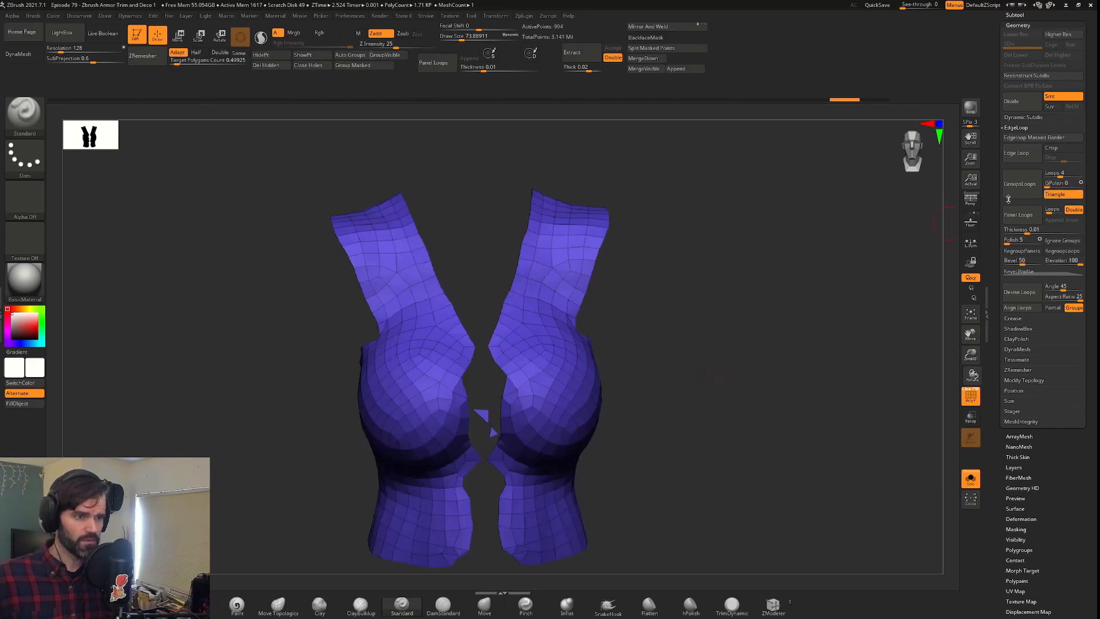
{"action": "key", "text": "ctrl+z"}
{"action": "left_click_drag", "start_coordinate": [609, 364], "coordinate": [665, 337]}
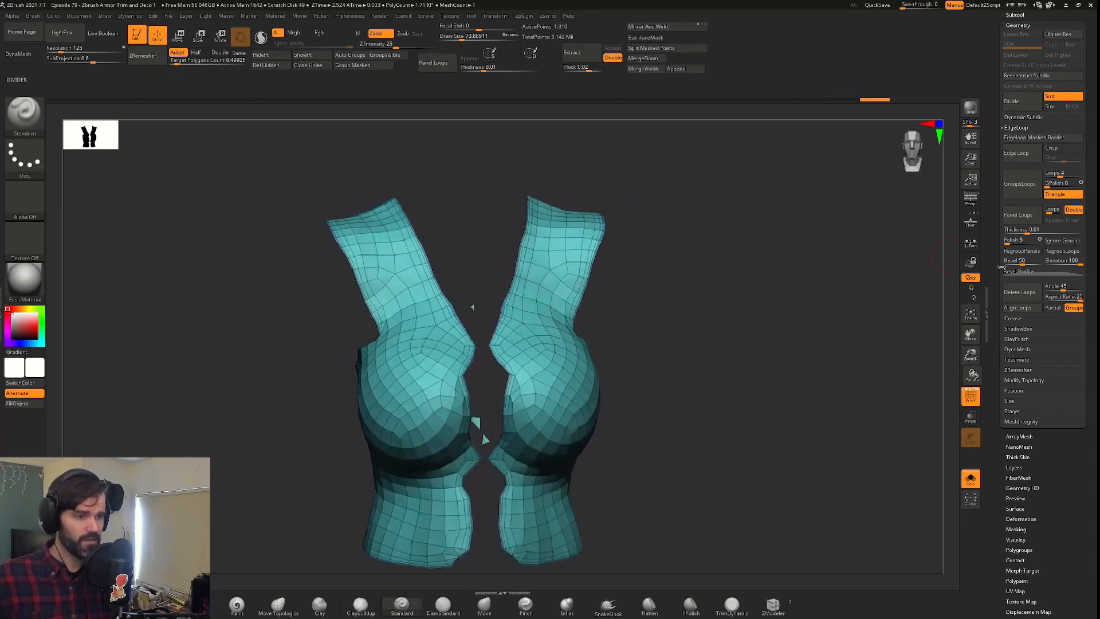
Remesh the looped vest with ZRemesher, keeping the target polygon count at about 0.5.
{"action": "left_click", "coordinate": [1018, 370]}
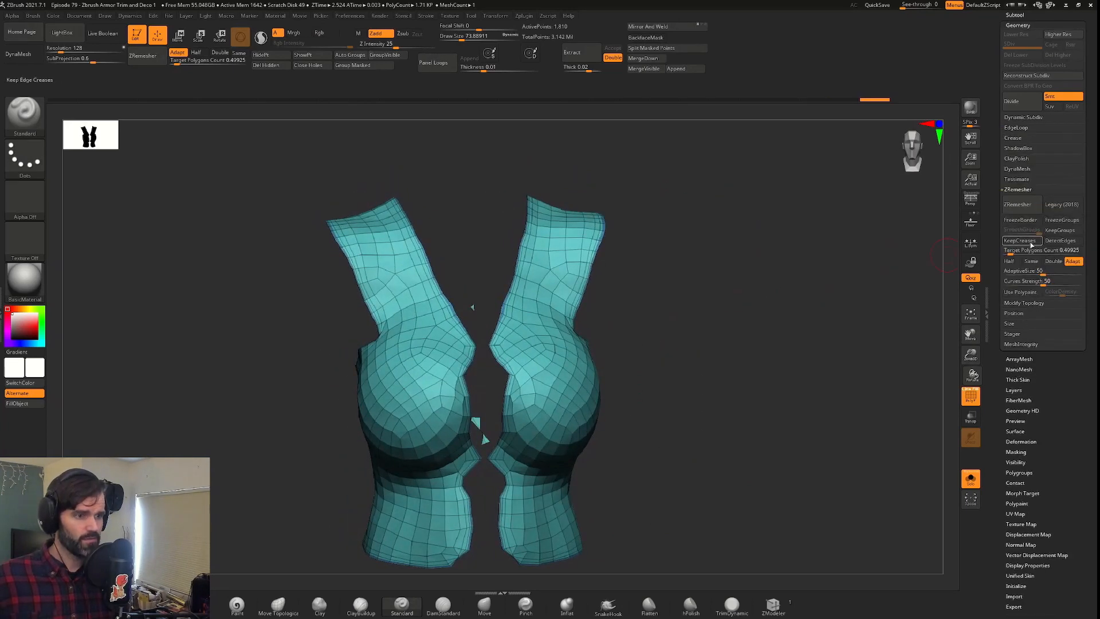
{"action": "left_click", "coordinate": [1017, 204]}
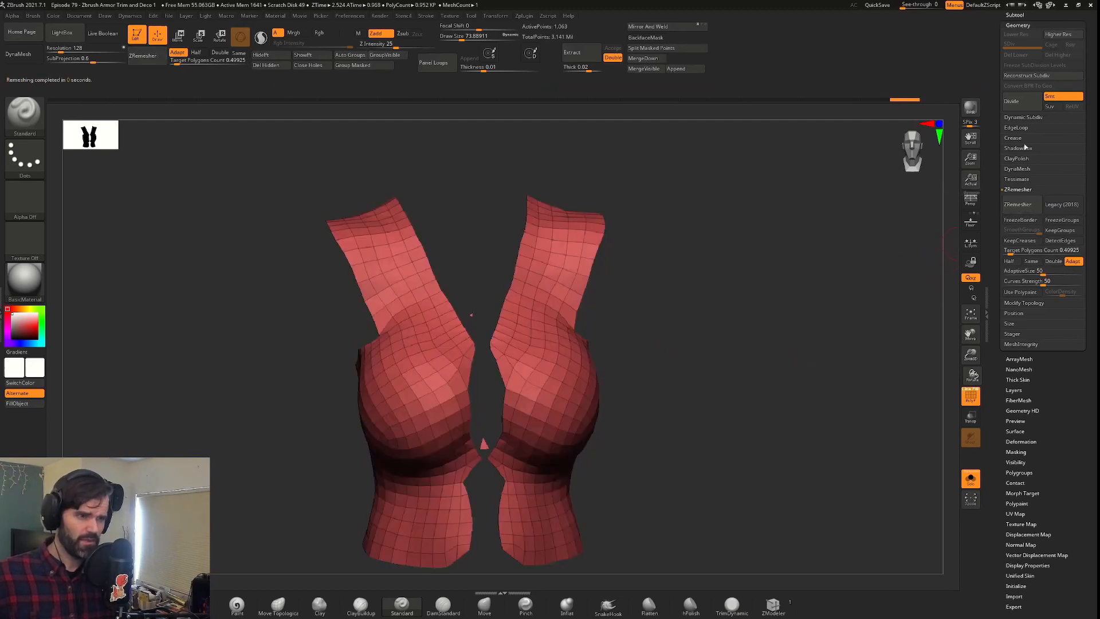
{"action": "left_click", "coordinate": [1017, 127]}
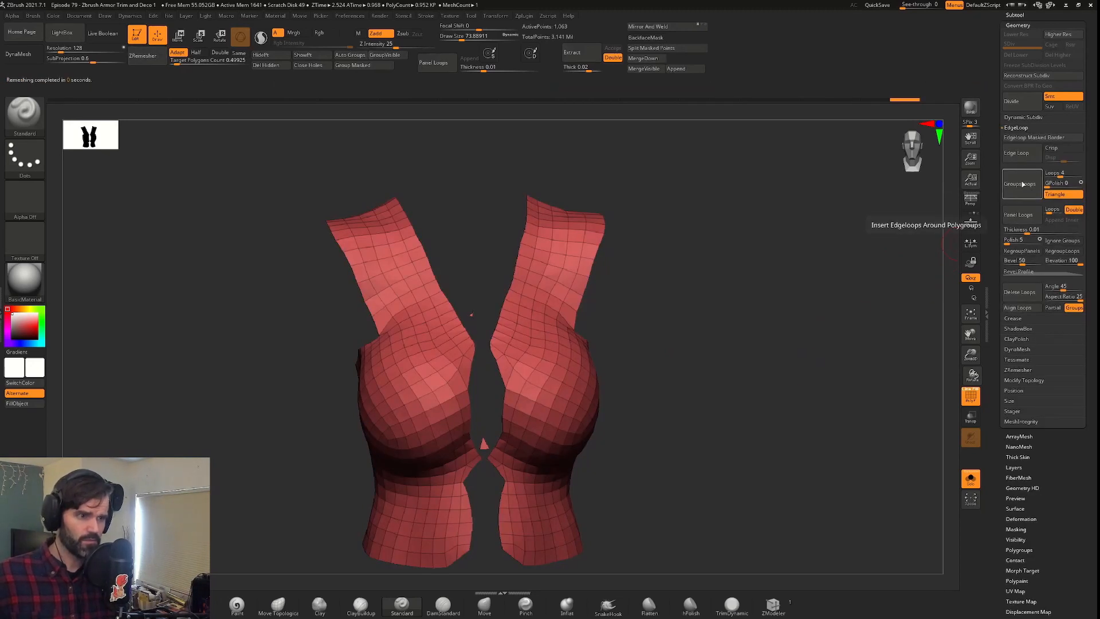
{"action": "left_click", "coordinate": [1018, 369]}
{"action": "left_click_drag", "start_coordinate": [749, 398], "coordinate": [636, 258]}
{"action": "left_click_drag", "start_coordinate": [720, 386], "coordinate": [680, 339]}
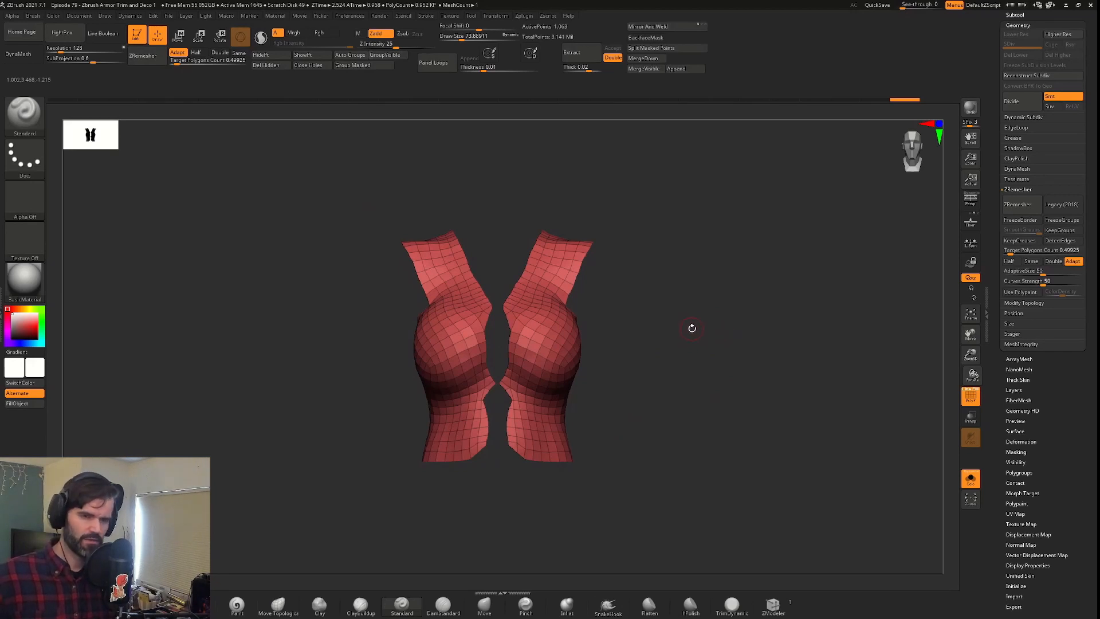
Show the rest of the character again and scale the vest up slightly so it sits outside the body.
{"action": "key", "text": "ctrl+shift+s"}
{"action": "key", "text": "w"}
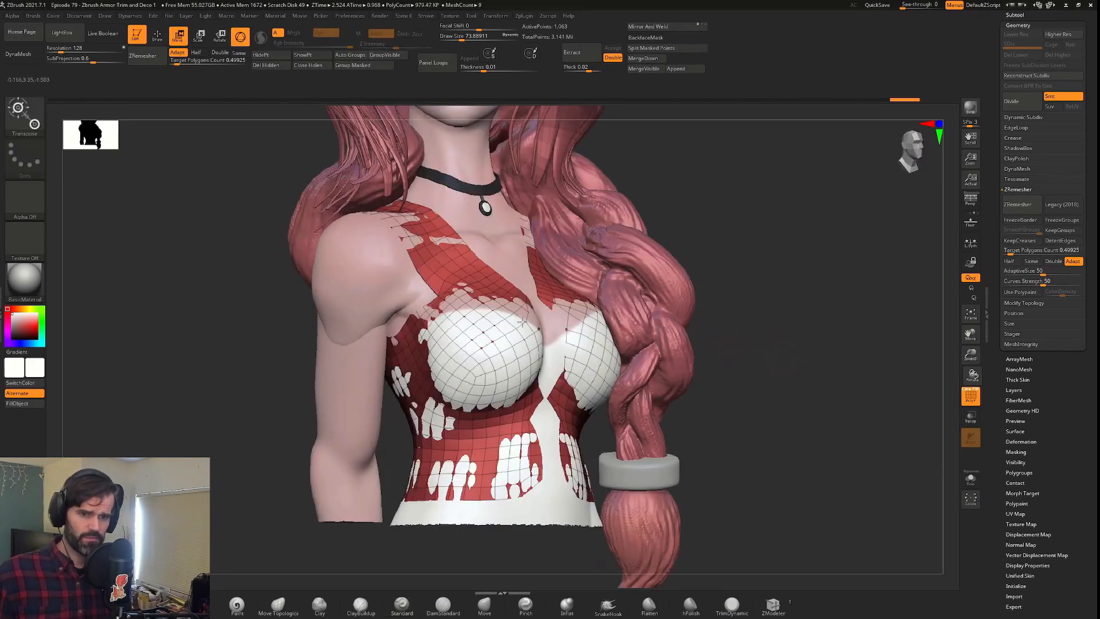
{"action": "left_click", "coordinate": [488, 278]}
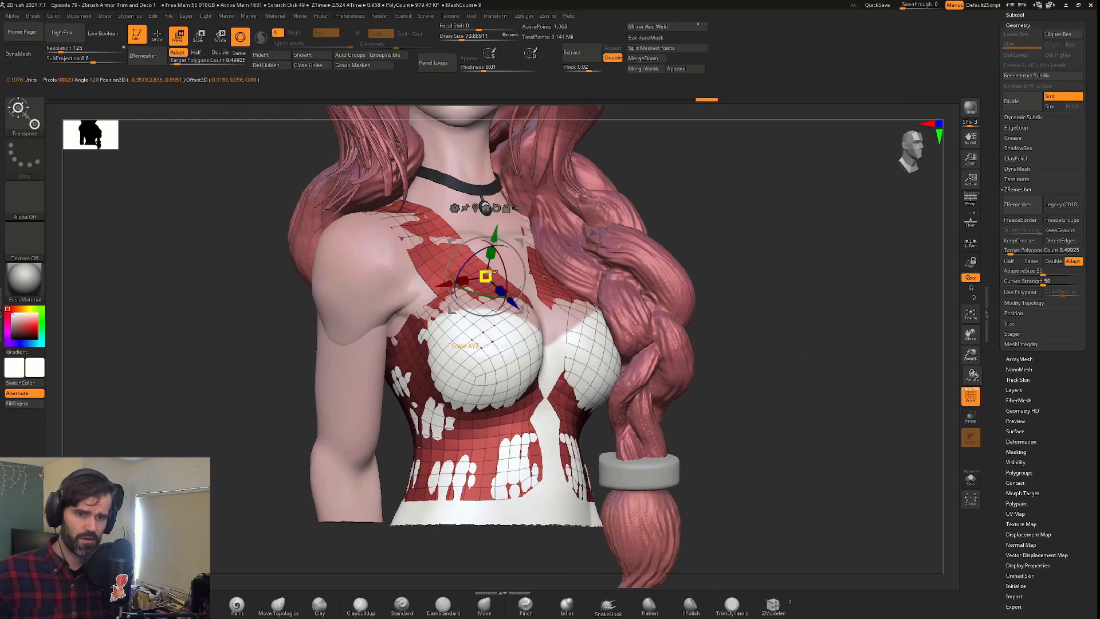
{"action": "left_click_drag", "start_coordinate": [486, 273], "coordinate": [510, 259]}
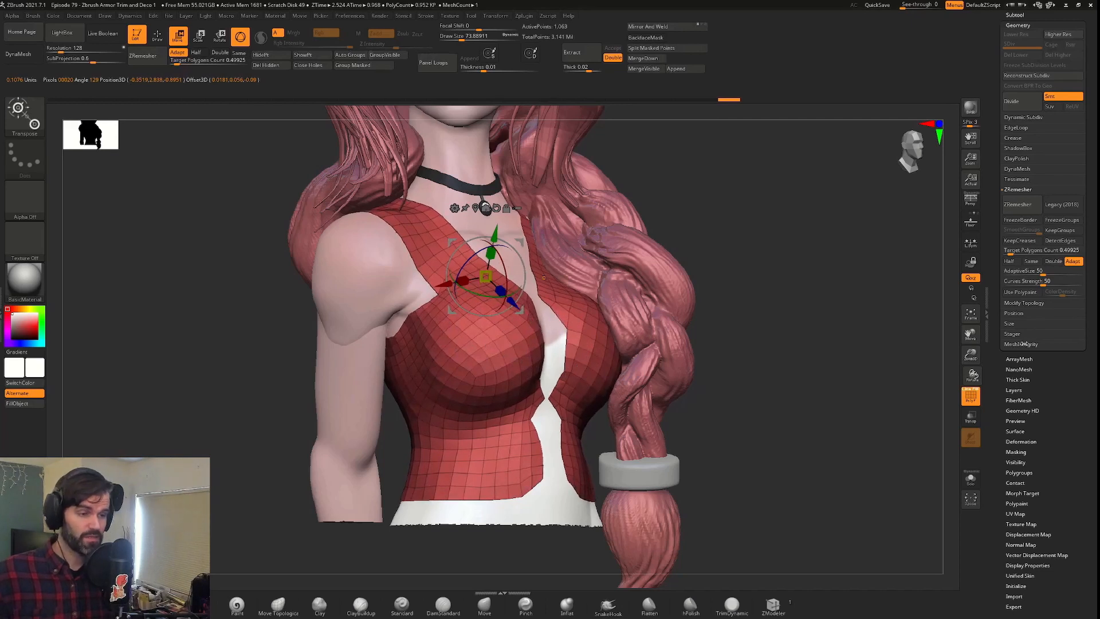
Inflate the vest slightly with the Inflate deformation.
{"action": "scroll", "coordinate": [1066, 397], "scroll_direction": "down", "scroll_amount": 3}
{"action": "left_click", "coordinate": [1032, 374]}
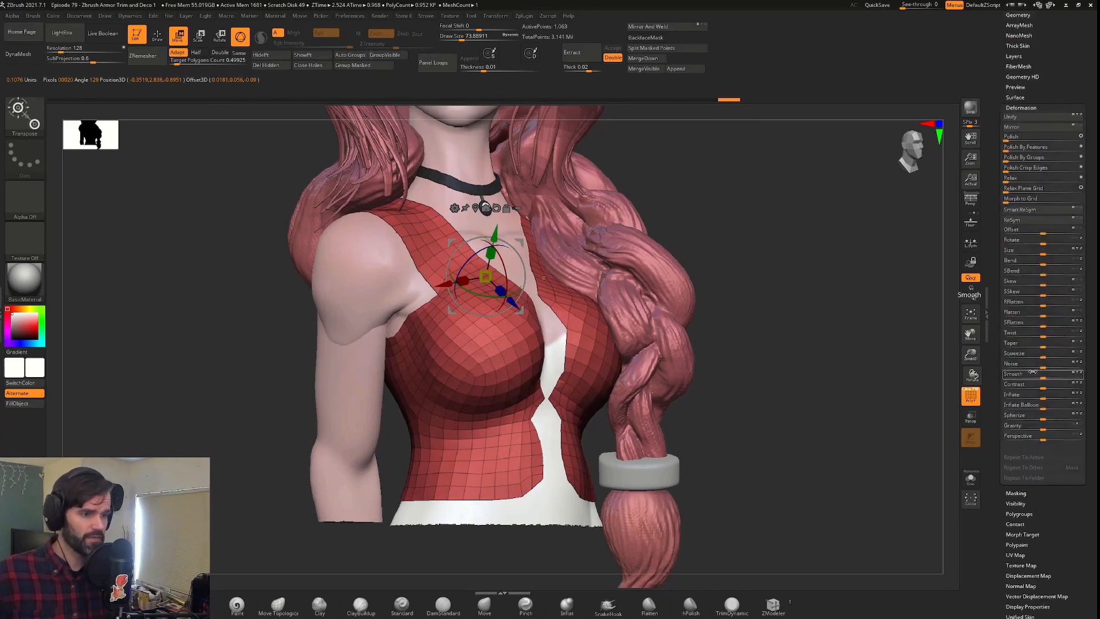
{"action": "left_click_drag", "start_coordinate": [1044, 398], "coordinate": [1047, 394]}
Reshape the vest's front neckline with the Move brush, pulling its edges inward below the choker into stepped points.
{"action": "key", "text": "q"}
{"action": "mouse_move", "coordinate": [756, 367]}
{"action": "left_mouse_down"}
{"action": "mouse_move", "coordinate": [685, 341]}
{"action": "mouse_move", "coordinate": [701, 355]}
{"action": "mouse_move", "coordinate": [719, 347]}
{"action": "mouse_move", "coordinate": [467, 318]}
{"action": "mouse_move", "coordinate": [706, 340]}
{"action": "mouse_move", "coordinate": [690, 338]}
{"action": "left_mouse_up"}
{"action": "key", "text": "s"}
{"action": "left_click_drag", "start_coordinate": [495, 359], "coordinate": [484, 358]}
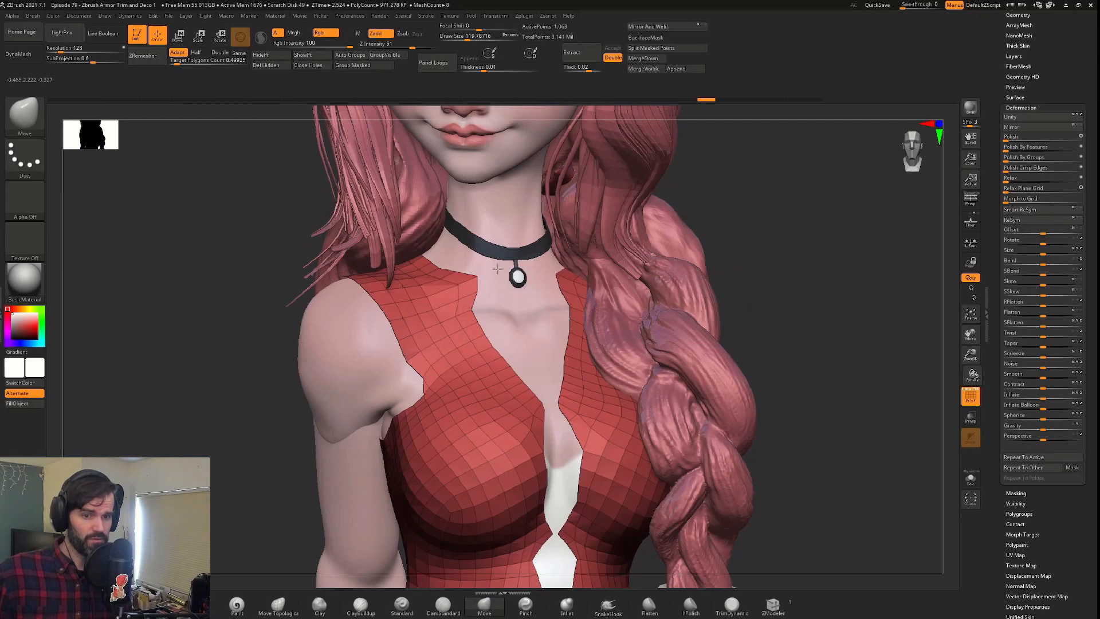
{"action": "key", "text": "s"}
{"action": "mouse_move", "coordinate": [524, 332]}
{"action": "left_mouse_down"}
{"action": "mouse_move", "coordinate": [469, 284]}
{"action": "mouse_move", "coordinate": [486, 280]}
{"action": "left_mouse_up"}
{"action": "left_click_drag", "start_coordinate": [500, 345], "coordinate": [539, 316]}
{"action": "mouse_move", "coordinate": [543, 316]}
{"action": "right_mouse_down"}
{"action": "mouse_move", "coordinate": [572, 327]}
{"action": "mouse_move", "coordinate": [553, 320]}
{"action": "right_mouse_up"}
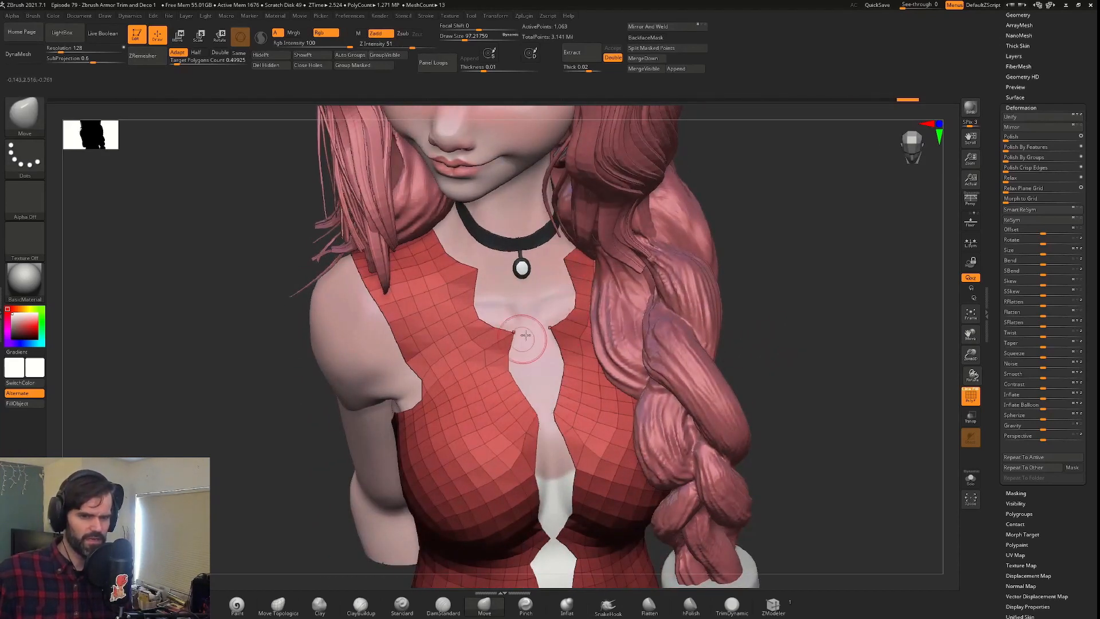
{"action": "left_click_drag", "start_coordinate": [817, 348], "coordinate": [720, 343]}
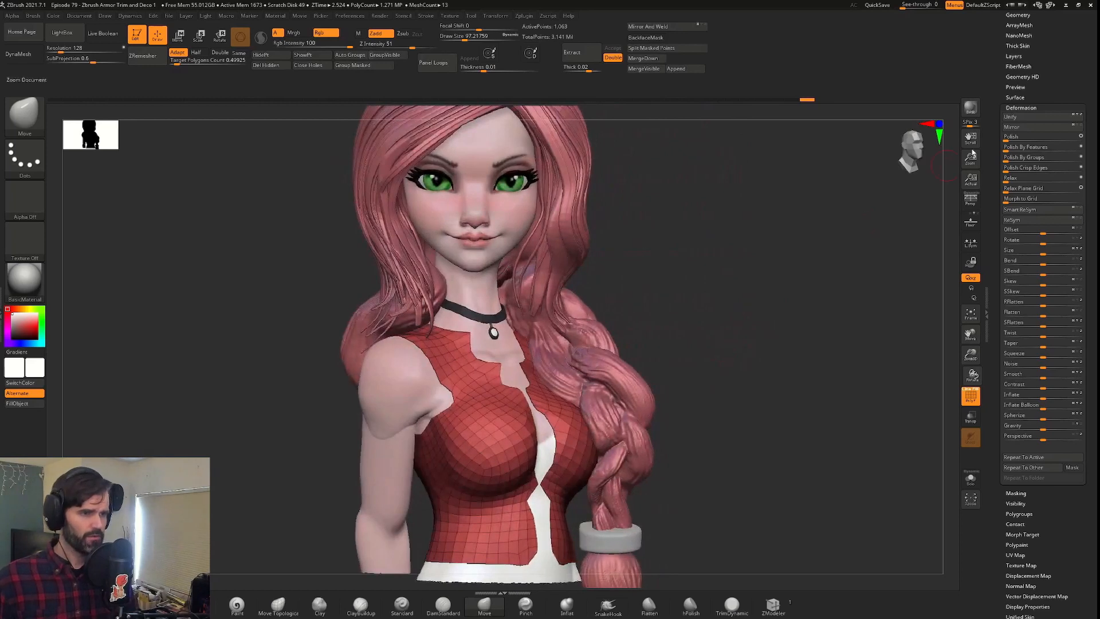
Turn on Dynamic Subdiv for the vest and isolate it to inspect the smoothed edges.
{"action": "left_click", "coordinate": [1020, 107]}
{"action": "left_click", "coordinate": [1028, 131]}
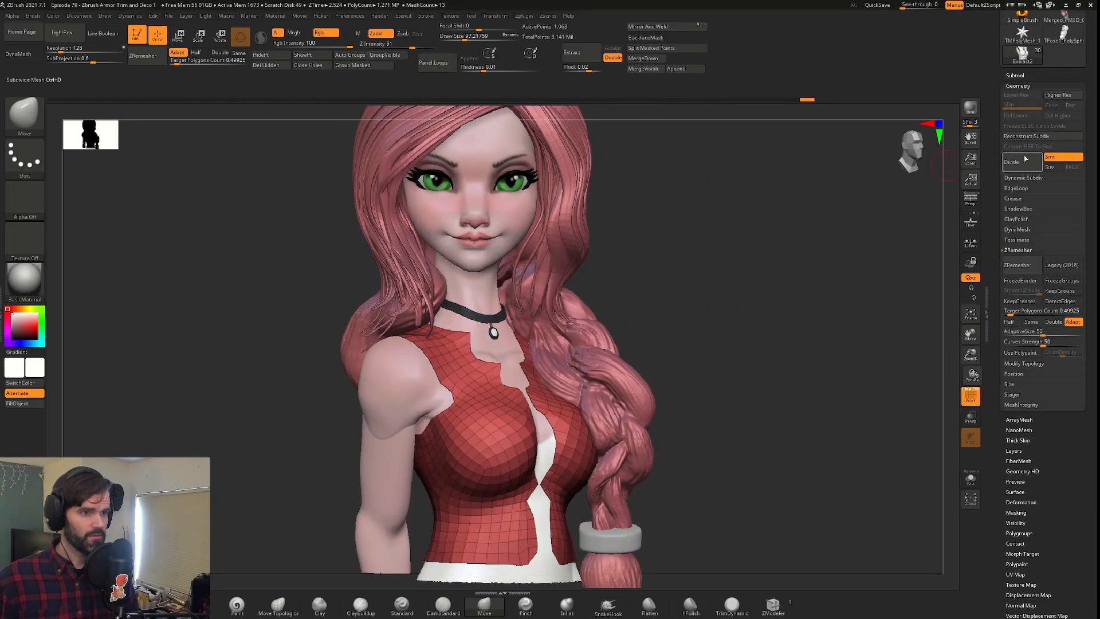
{"action": "left_click", "coordinate": [1021, 178]}
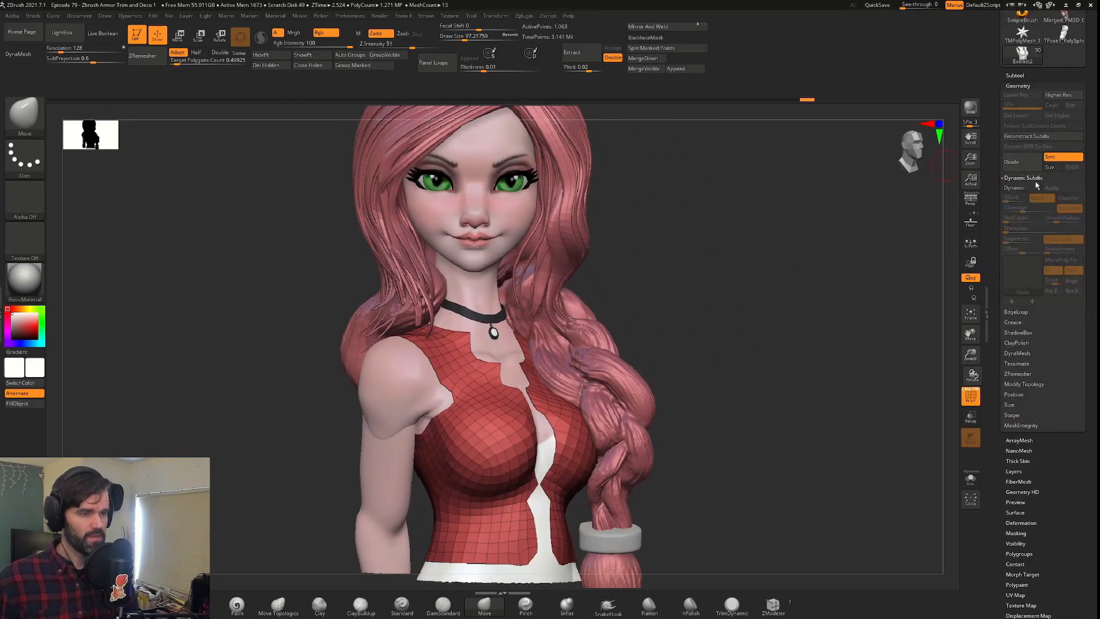
{"action": "left_click", "coordinate": [1035, 186]}
{"action": "key", "text": "alt+s"}
{"action": "left_click_drag", "start_coordinate": [772, 355], "coordinate": [805, 405], "text": "shift"}
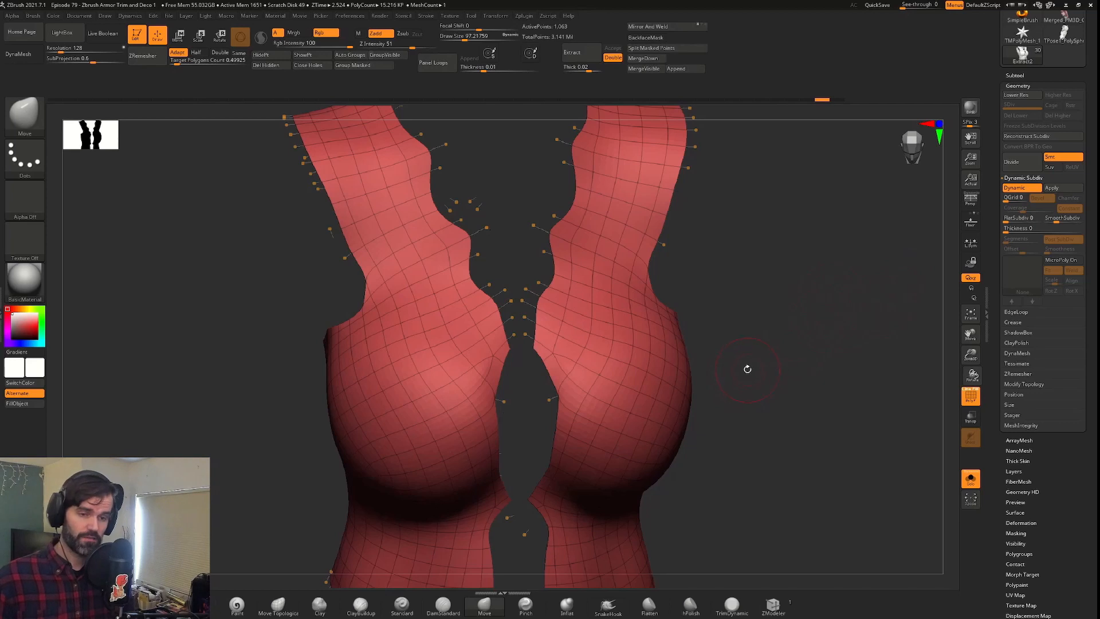
{"action": "left_click_drag", "start_coordinate": [731, 265], "coordinate": [815, 264]}
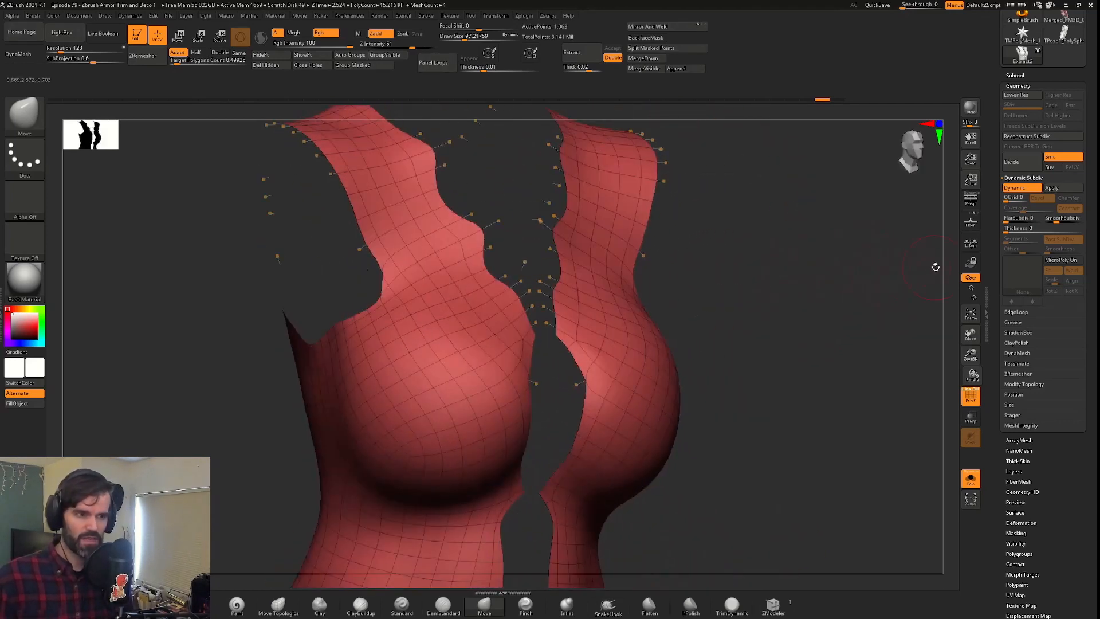
Give the vest a dynamic subdivision thickness of 0.01234.
{"action": "left_click", "coordinate": [1013, 230]}
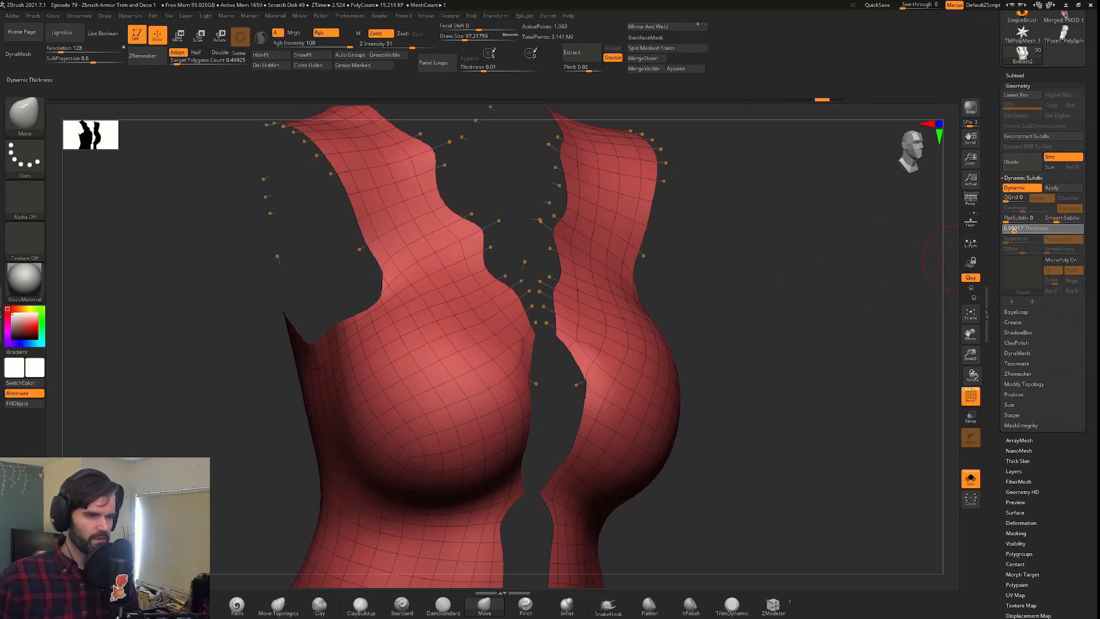
{"action": "left_click_drag", "start_coordinate": [1048, 224], "coordinate": [1053, 224]}
{"action": "left_click_drag", "start_coordinate": [802, 321], "coordinate": [635, 238]}
{"action": "left_click_drag", "start_coordinate": [1052, 228], "coordinate": [1015, 228]}
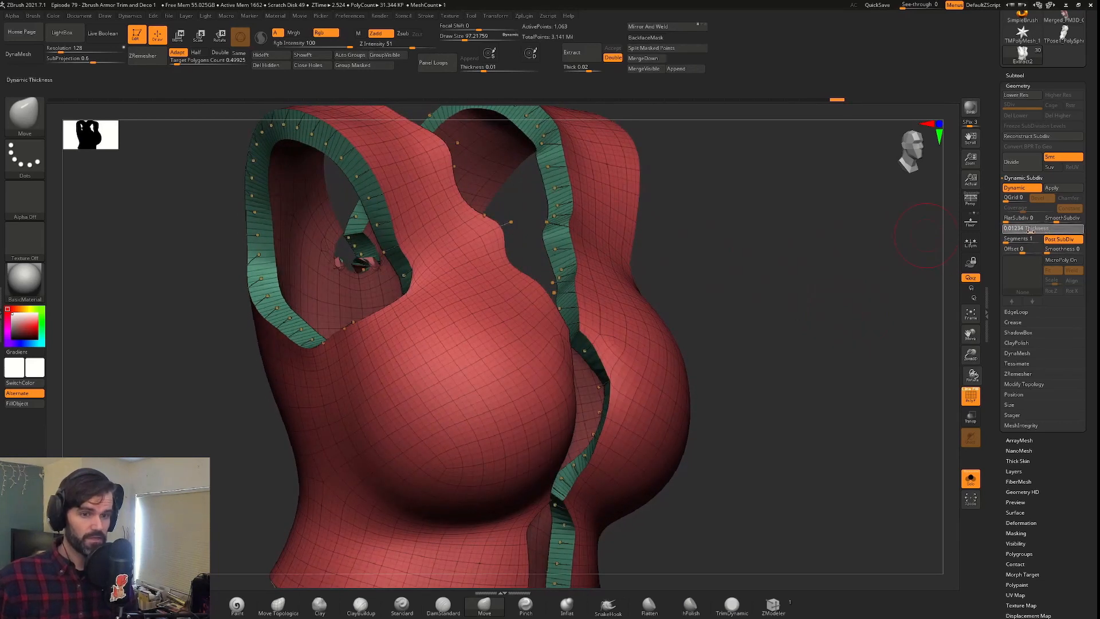
Pull both edges of the vest's front opening inward between the breasts with the Move brush.
{"action": "left_click_drag", "start_coordinate": [827, 295], "coordinate": [873, 322]}
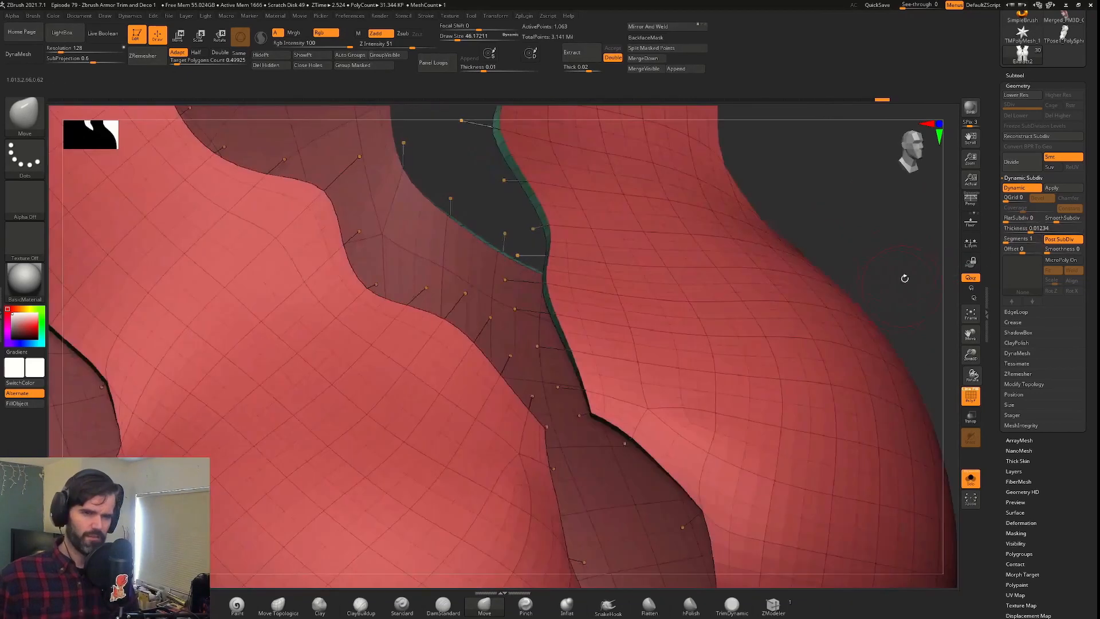
{"action": "left_click_drag", "start_coordinate": [903, 278], "coordinate": [773, 188]}
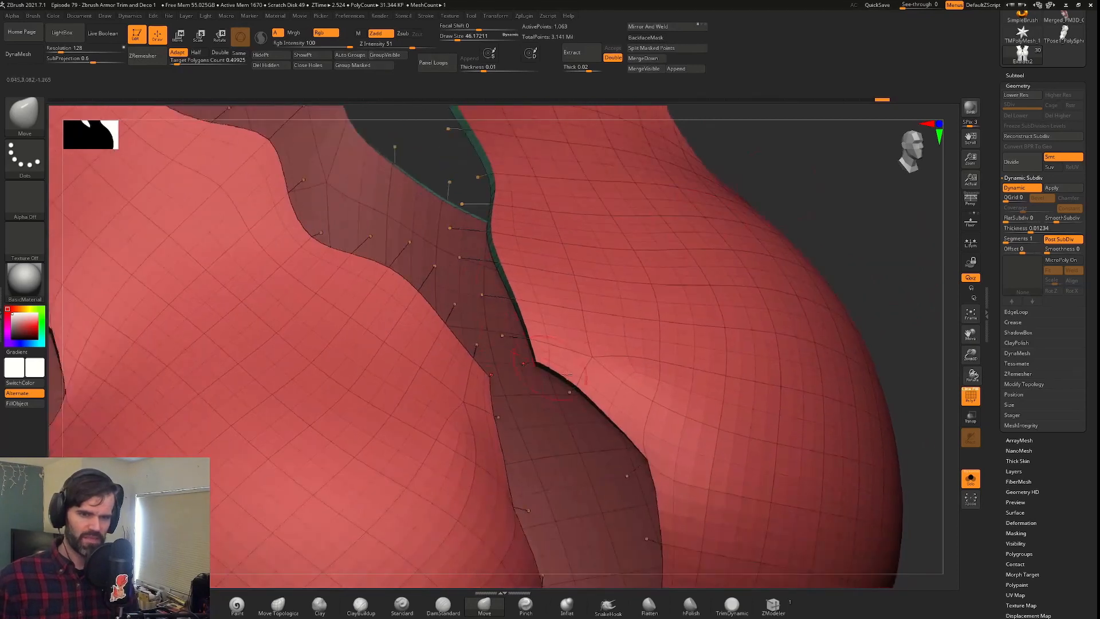
{"action": "mouse_move", "coordinate": [842, 243]}
{"action": "left_mouse_down", "text": "alt"}
{"action": "mouse_move", "coordinate": [786, 167]}
{"action": "mouse_move", "coordinate": [784, 141]}
{"action": "left_mouse_up", "text": "alt"}
{"action": "left_click_drag", "start_coordinate": [910, 243], "coordinate": [765, 255]}
{"action": "left_click_drag", "start_coordinate": [740, 292], "coordinate": [974, 238], "text": "alt"}
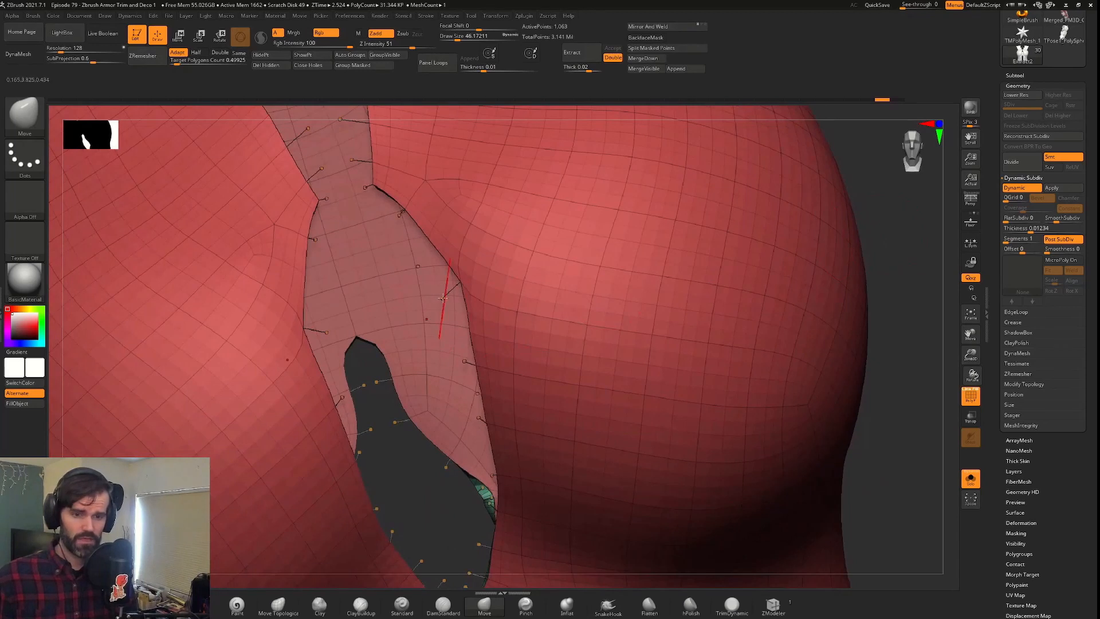
{"action": "left_click_drag", "start_coordinate": [460, 299], "coordinate": [424, 307]}
{"action": "left_click_drag", "start_coordinate": [324, 330], "coordinate": [395, 313]}
{"action": "right_click_drag", "start_coordinate": [480, 420], "coordinate": [685, 327]}
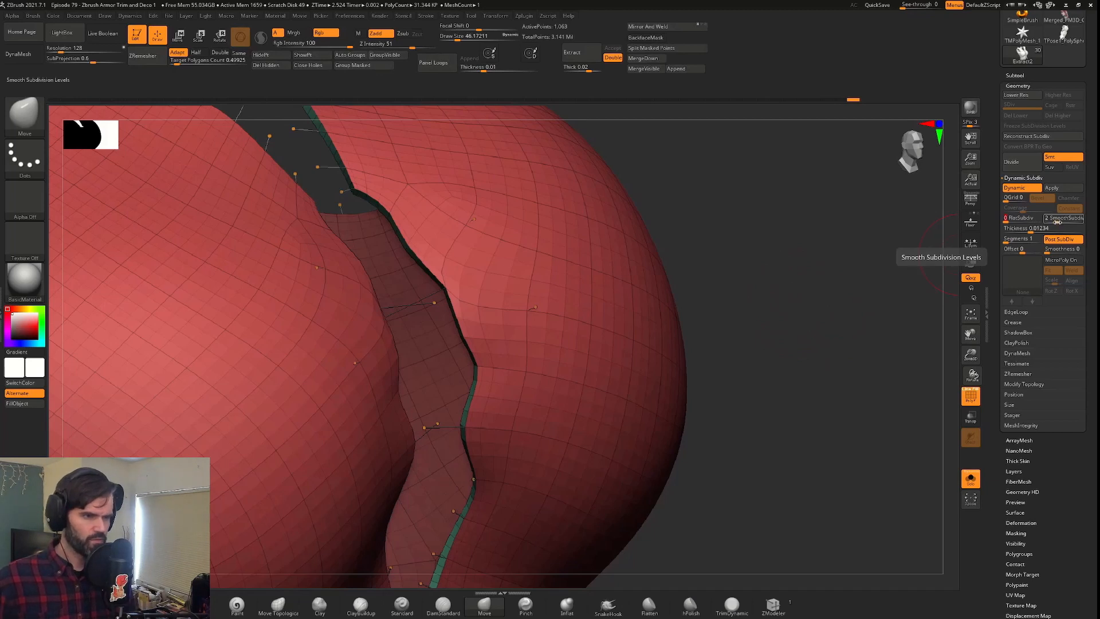
Compare the vest's smoothing at SmoothSubdiv levels 3 and 1, ending on level 3.
{"action": "left_click_drag", "start_coordinate": [1057, 221], "coordinate": [1060, 221]}
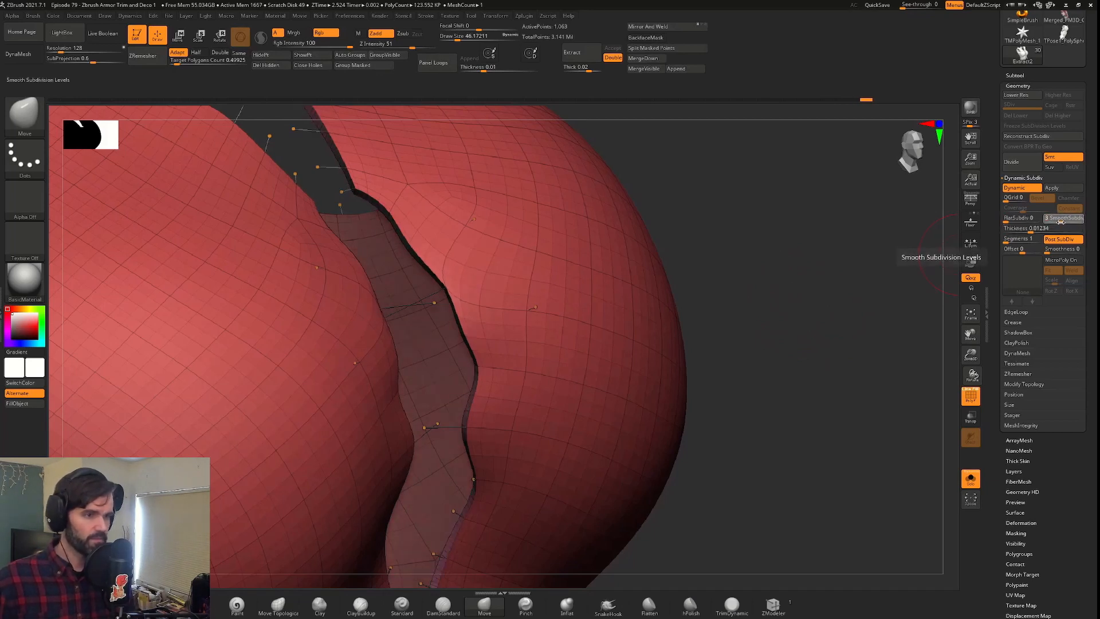
{"action": "left_click_drag", "start_coordinate": [1062, 221], "coordinate": [1056, 219]}
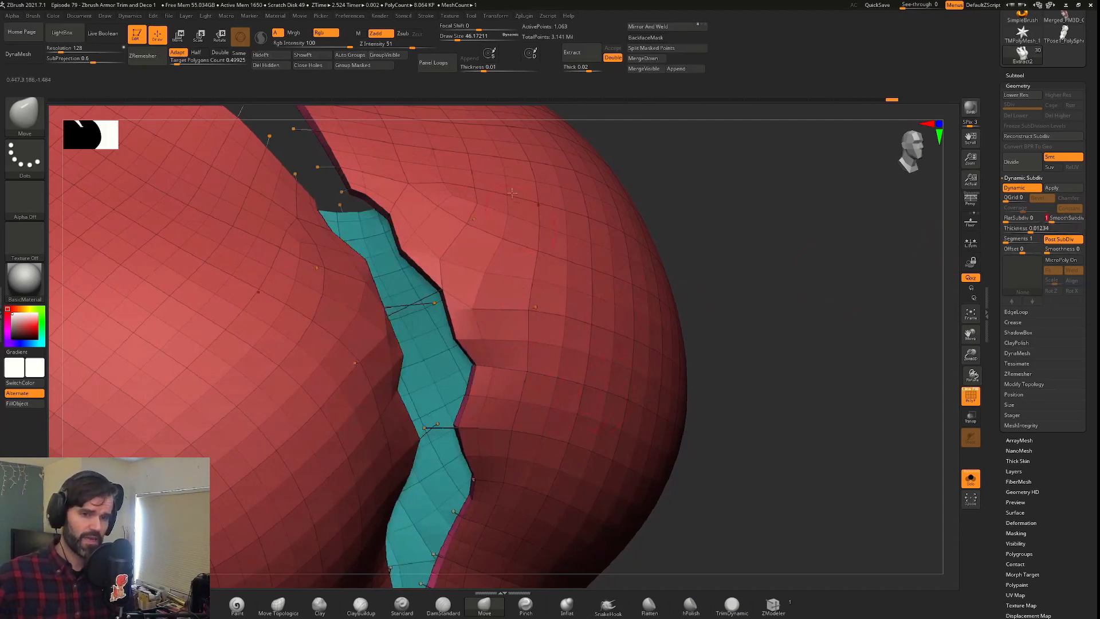
{"action": "left_click_drag", "start_coordinate": [1054, 219], "coordinate": [1062, 220]}
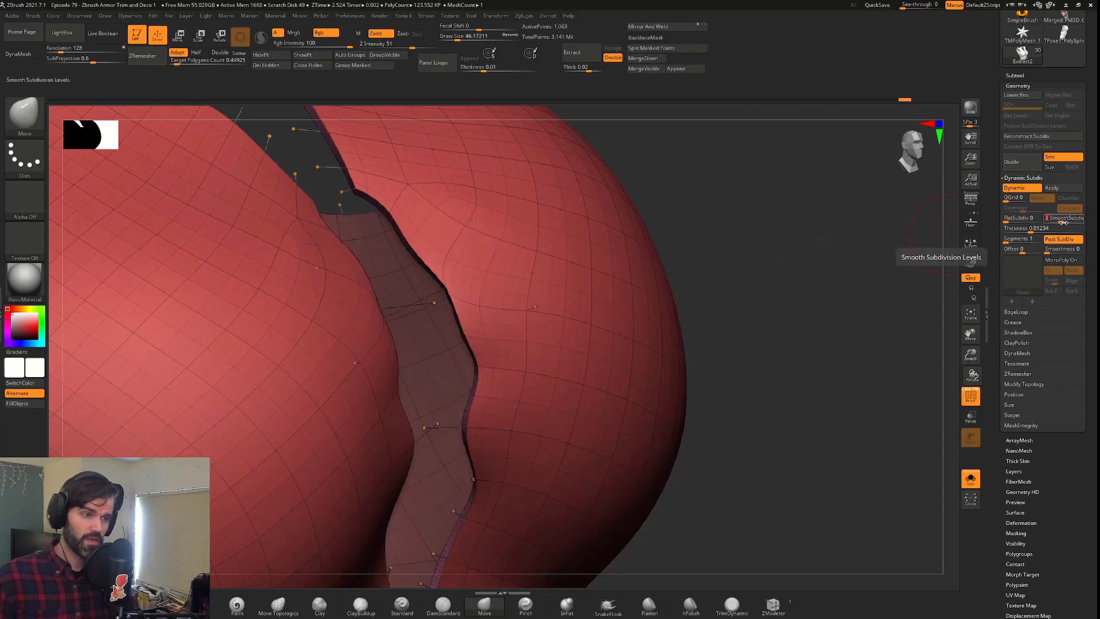
Try FlatSubdiv 2 without smooth subdivision on the vest and inspect its front opening.
{"action": "left_click_drag", "start_coordinate": [1005, 221], "coordinate": [1016, 220]}
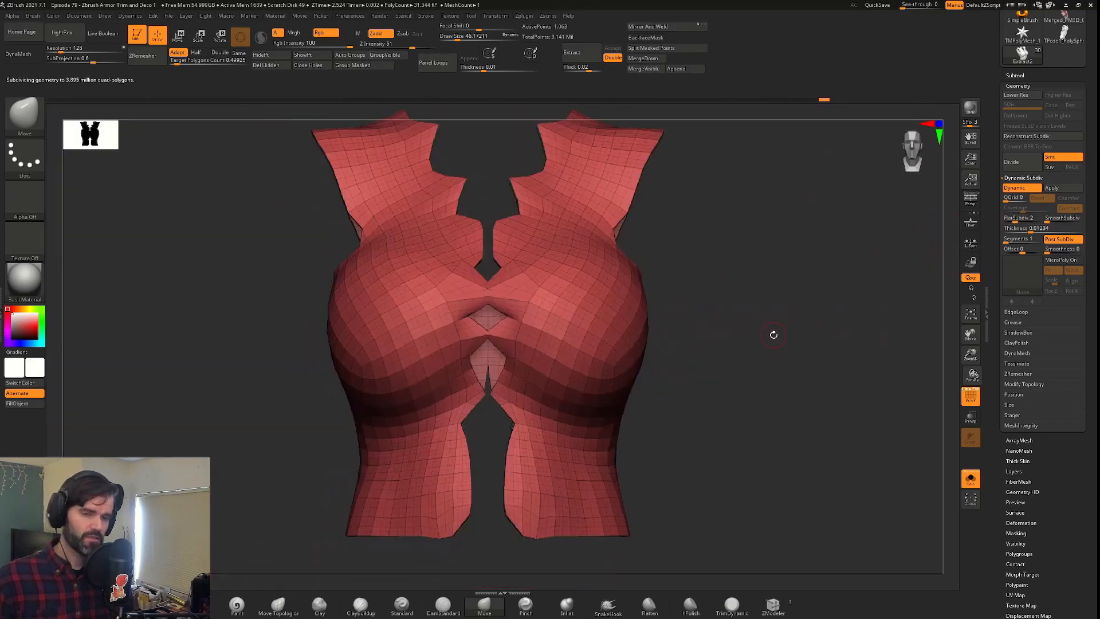
{"action": "left_click_drag", "start_coordinate": [748, 321], "coordinate": [805, 369], "text": "alt"}
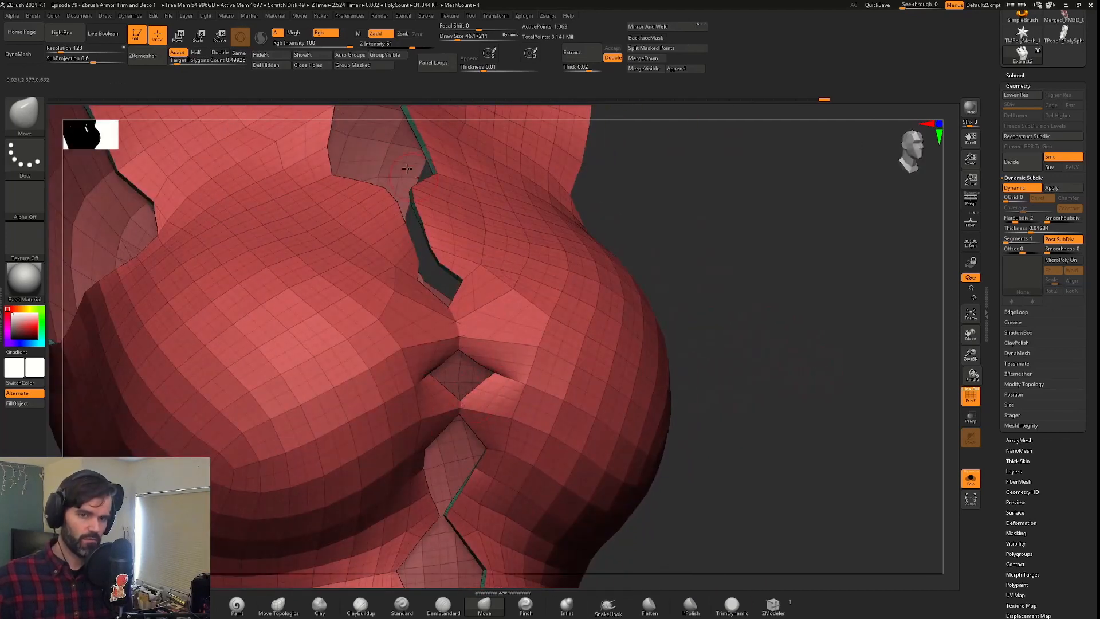
{"action": "left_click_drag", "start_coordinate": [745, 321], "coordinate": [704, 345]}
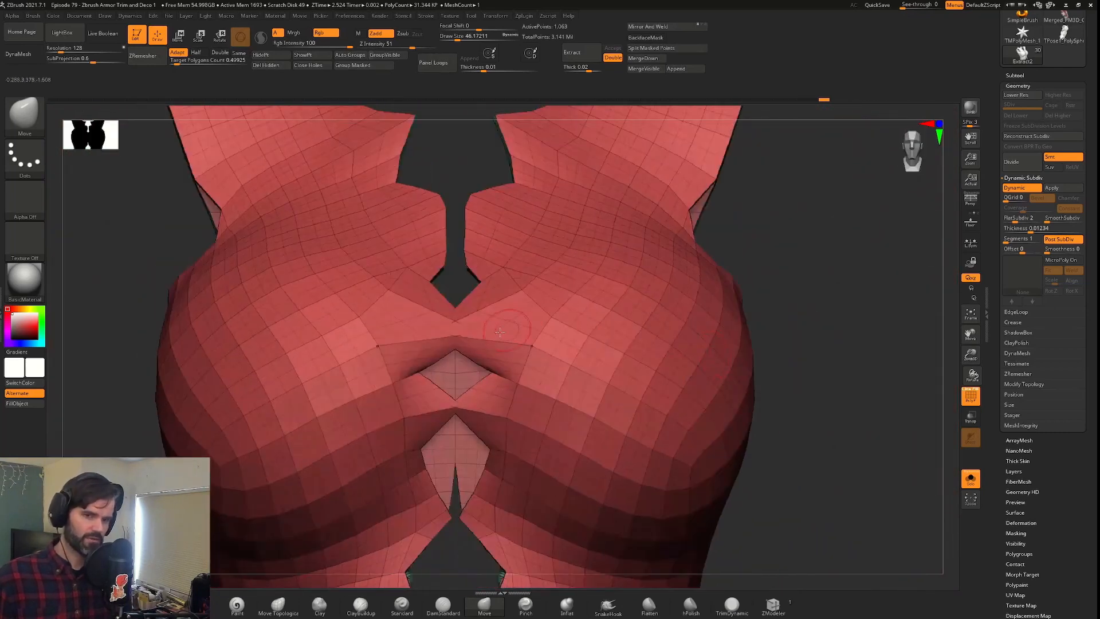
Set the vest's FlatSubdiv to 0, raise SmoothSubdiv, set Smoothness to 23, and show the rest of the character.
{"action": "left_click", "coordinate": [1006, 220]}
{"action": "left_click_drag", "start_coordinate": [1047, 220], "coordinate": [1052, 220]}
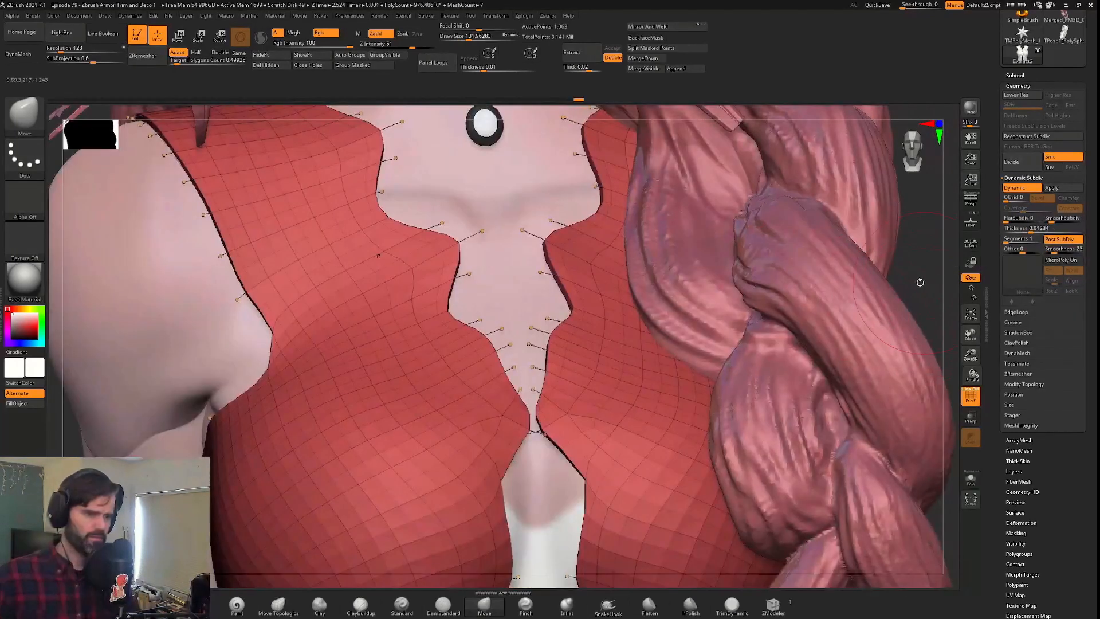
{"action": "left_click_drag", "start_coordinate": [920, 282], "coordinate": [833, 336], "text": "alt"}
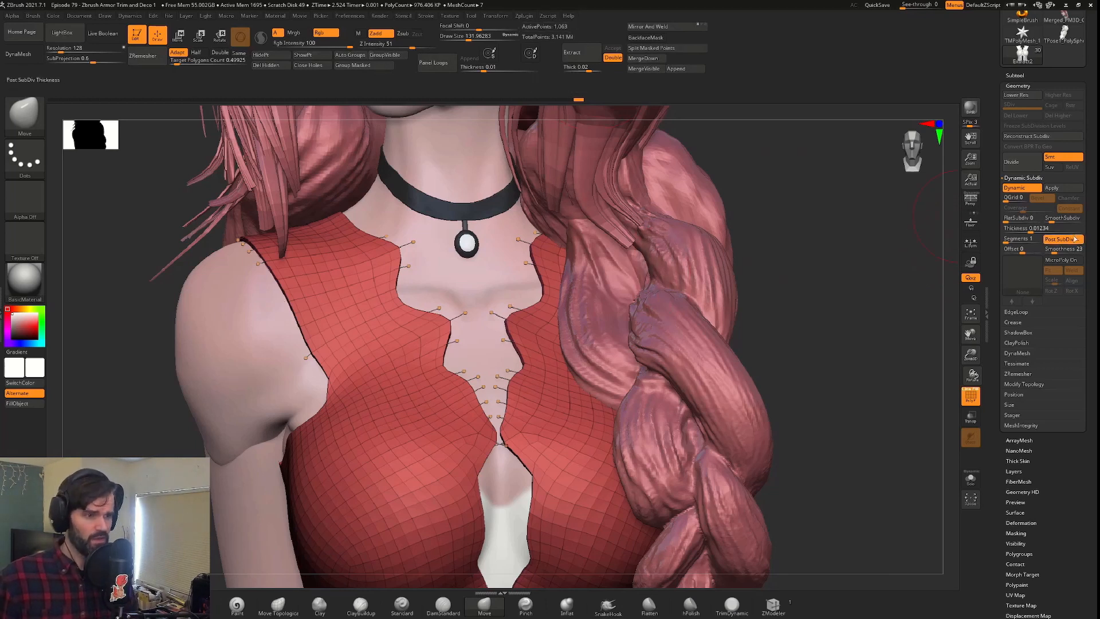
Apply the dynamic subdivision to the vest as real geometry and isolate the vest from the rest of the character.
{"action": "left_click", "coordinate": [1023, 187]}
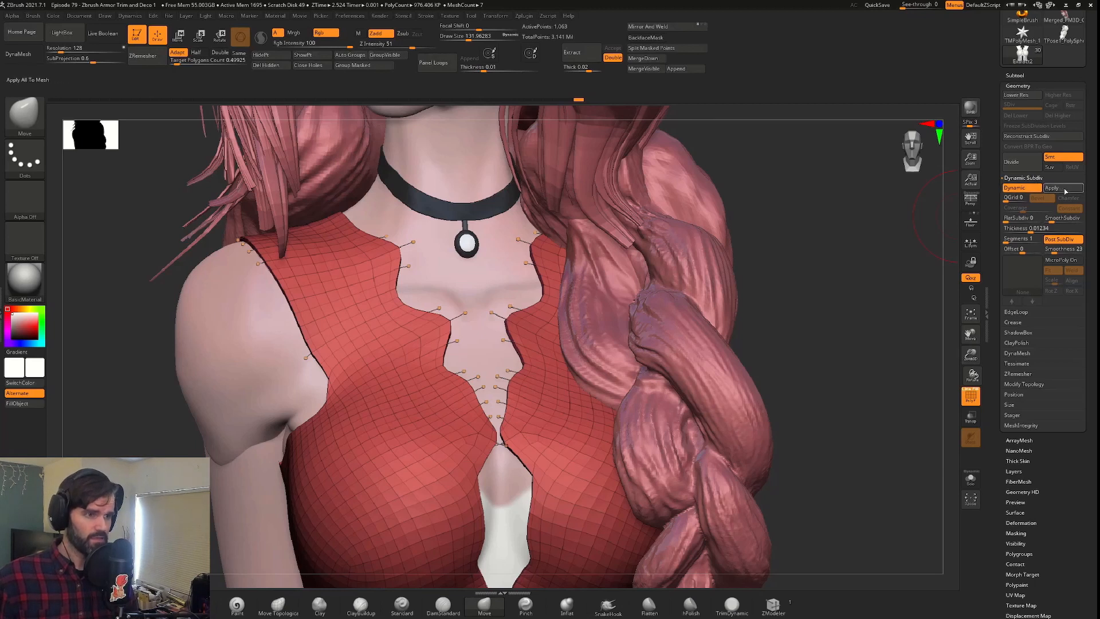
{"action": "left_click_drag", "start_coordinate": [865, 295], "coordinate": [873, 266]}
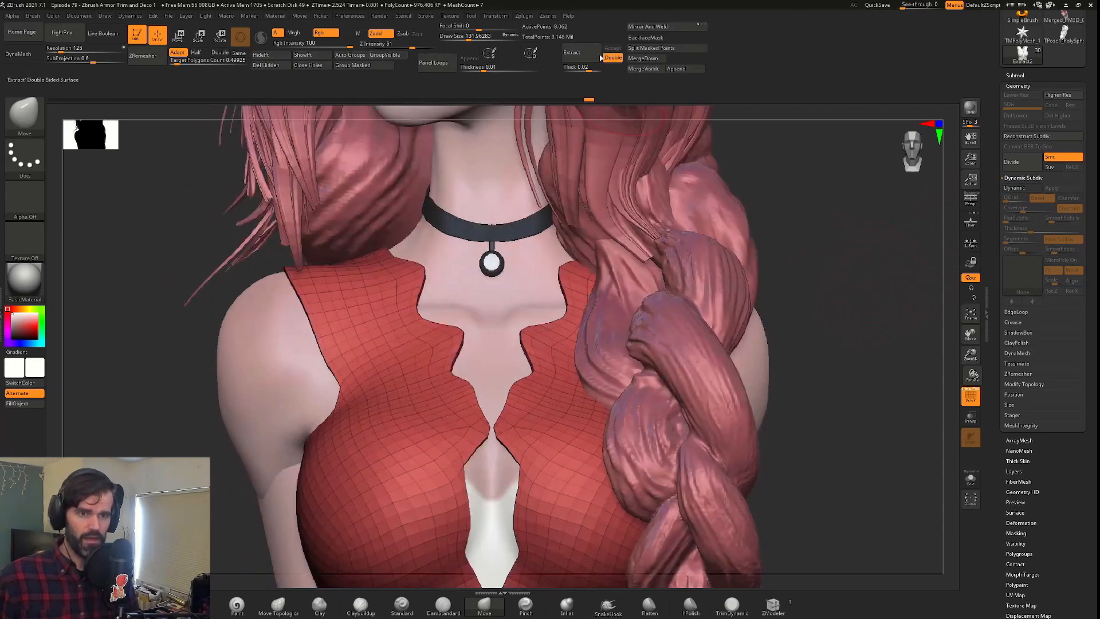
{"action": "left_click_drag", "start_coordinate": [945, 357], "coordinate": [911, 372]}
{"action": "key", "text": "ctrl+shift+s"}
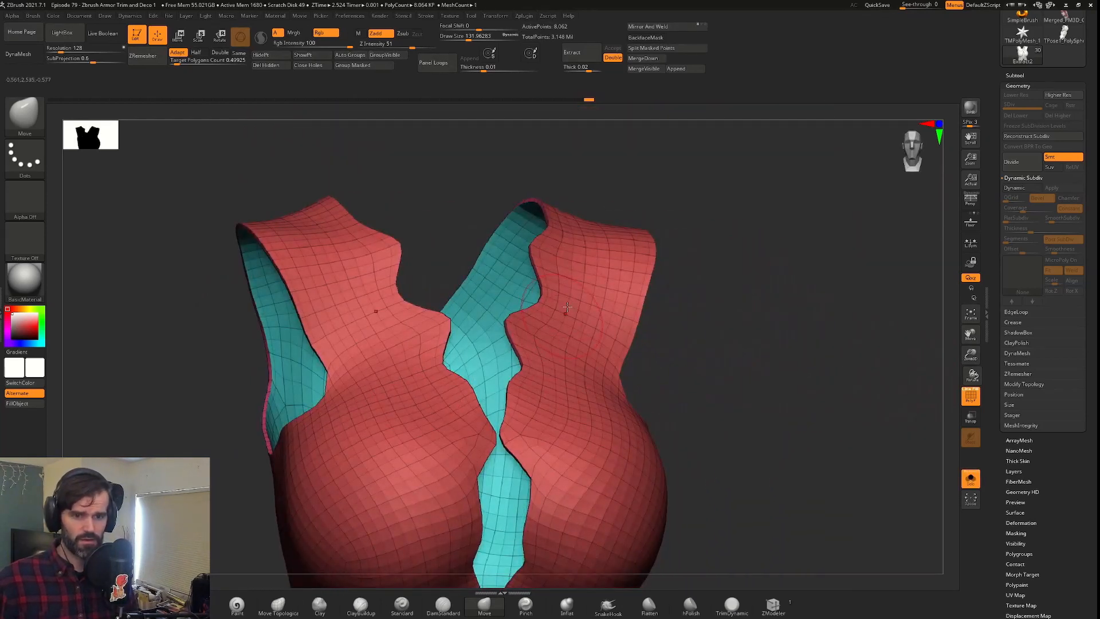
Isolate the vest's outer surface polygroup so that the inner surface and rim are hidden.
{"action": "left_click_drag", "start_coordinate": [736, 301], "coordinate": [768, 329]}
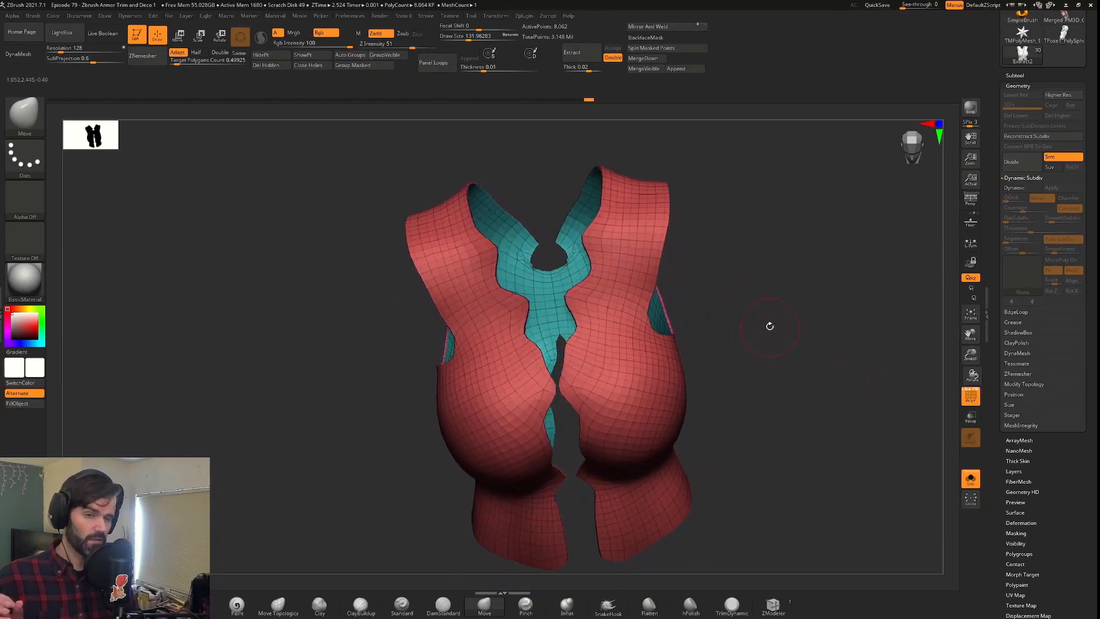
{"action": "mouse_move", "coordinate": [726, 361]}
{"action": "left_mouse_down"}
{"action": "mouse_move", "coordinate": [737, 341]}
{"action": "mouse_move", "coordinate": [710, 363]}
{"action": "left_mouse_up"}
{"action": "key", "text": "ctrl+shift"}
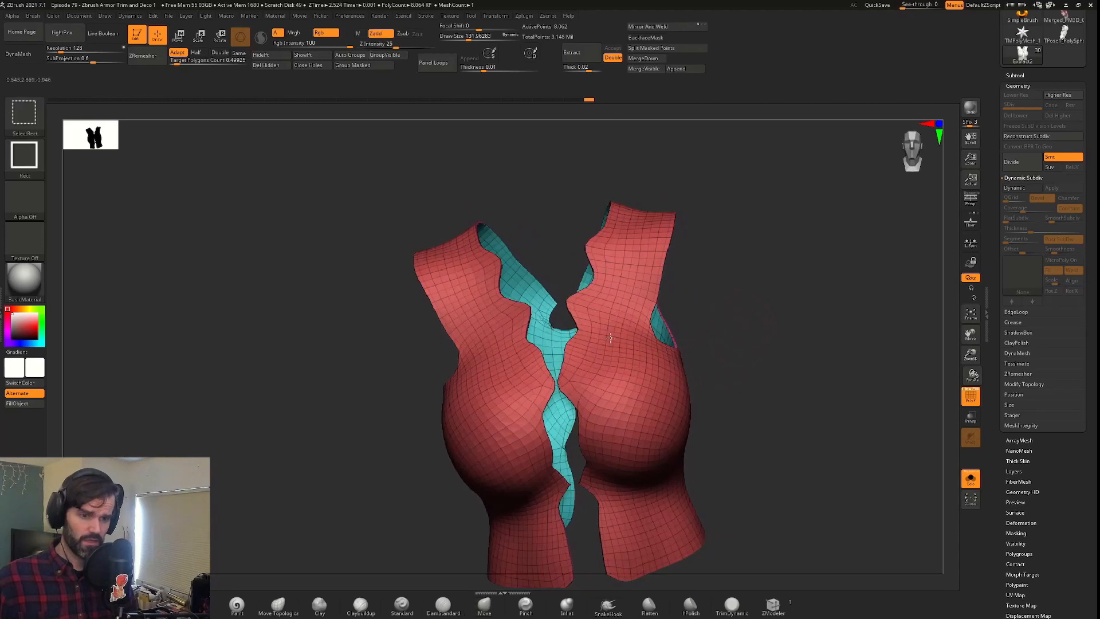
{"action": "left_click", "coordinate": [611, 338], "text": "ctrl+shift"}
{"action": "left_click_drag", "start_coordinate": [733, 307], "coordinate": [776, 312]}
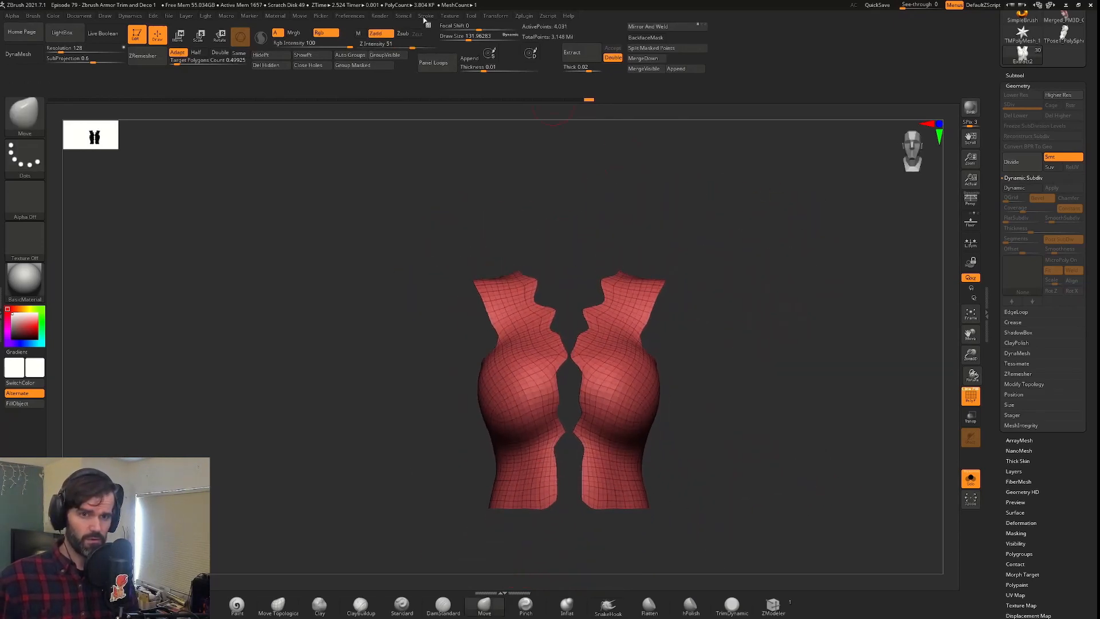
Frame the vest's visible mesh with curves, with Polygroups off and Border on, and check the curves along its edges.
{"action": "left_click", "coordinate": [425, 16]}
{"action": "left_click", "coordinate": [469, 230]}
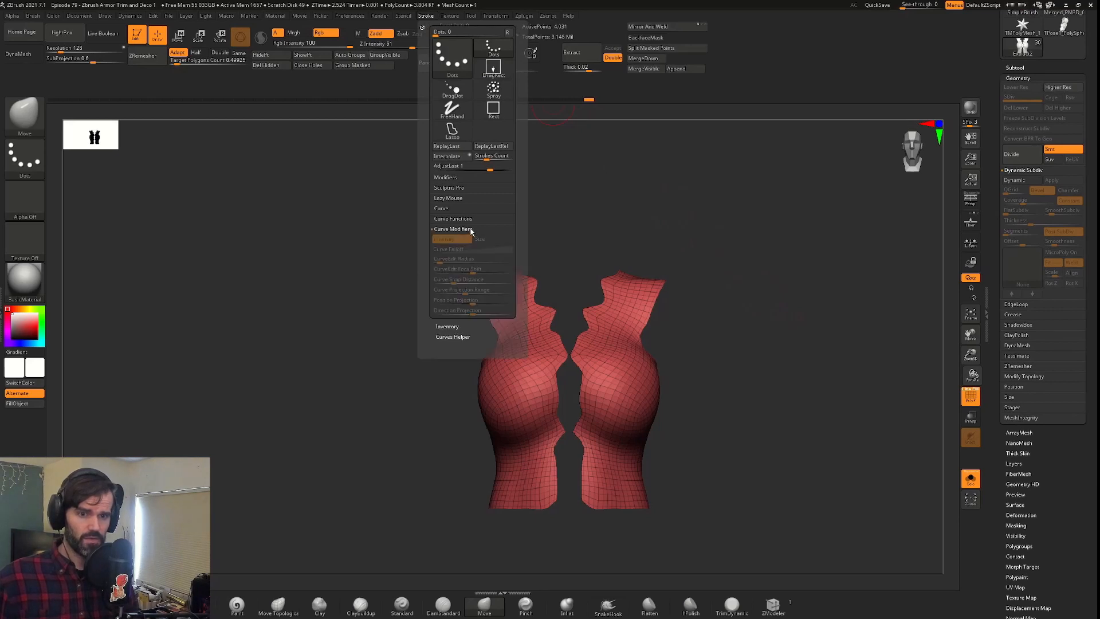
{"action": "left_click", "coordinate": [465, 219]}
{"action": "left_click", "coordinate": [501, 270]}
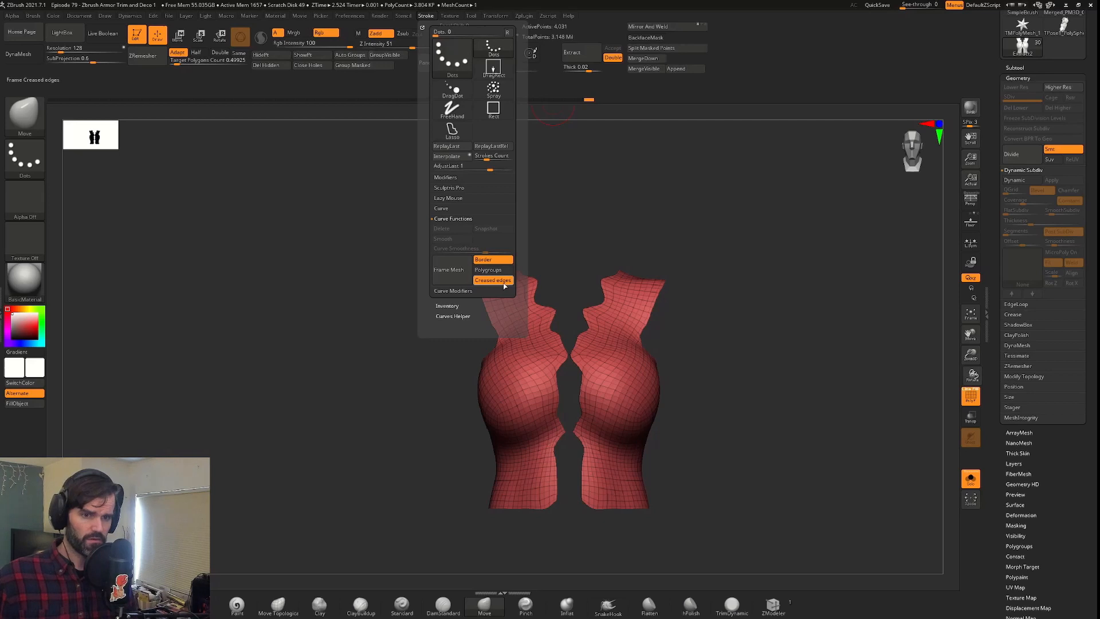
{"action": "left_click", "coordinate": [449, 269]}
{"action": "mouse_move", "coordinate": [721, 287]}
{"action": "left_mouse_down"}
{"action": "mouse_move", "coordinate": [719, 326]}
{"action": "mouse_move", "coordinate": [796, 400]}
{"action": "left_mouse_up"}
{"action": "left_click_drag", "start_coordinate": [853, 321], "coordinate": [744, 444], "text": "alt"}
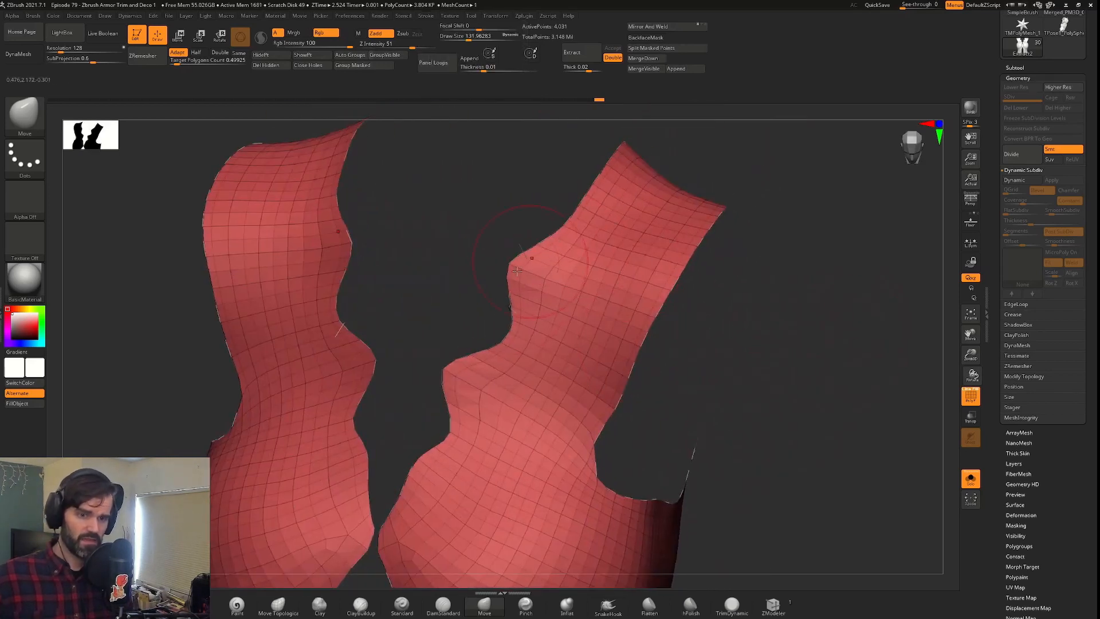
{"action": "left_click_drag", "start_coordinate": [723, 250], "coordinate": [773, 322]}
{"action": "left_click_drag", "start_coordinate": [799, 161], "coordinate": [409, 293]}
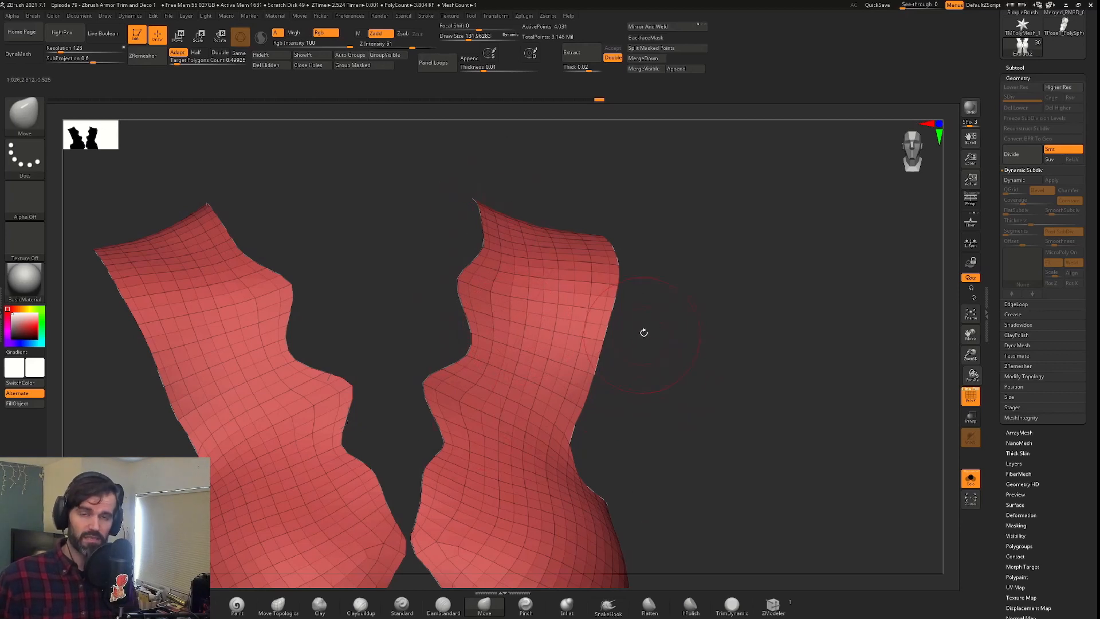
{"action": "left_click_drag", "start_coordinate": [742, 333], "coordinate": [666, 237]}
Run the ExtrudeProfile brush's hair13 profile along the vest's border curves at draw size 10.
{"action": "key", "text": "s"}
{"action": "left_click", "coordinate": [323, 281]}
{"action": "left_click", "coordinate": [25, 115]}
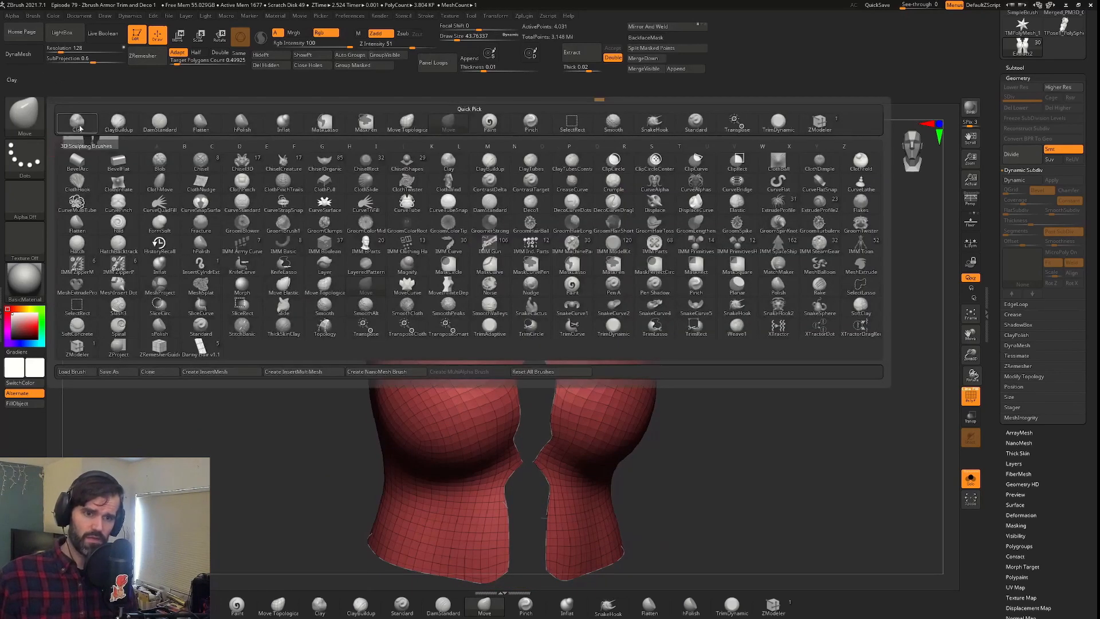
{"action": "left_click", "coordinate": [777, 202]}
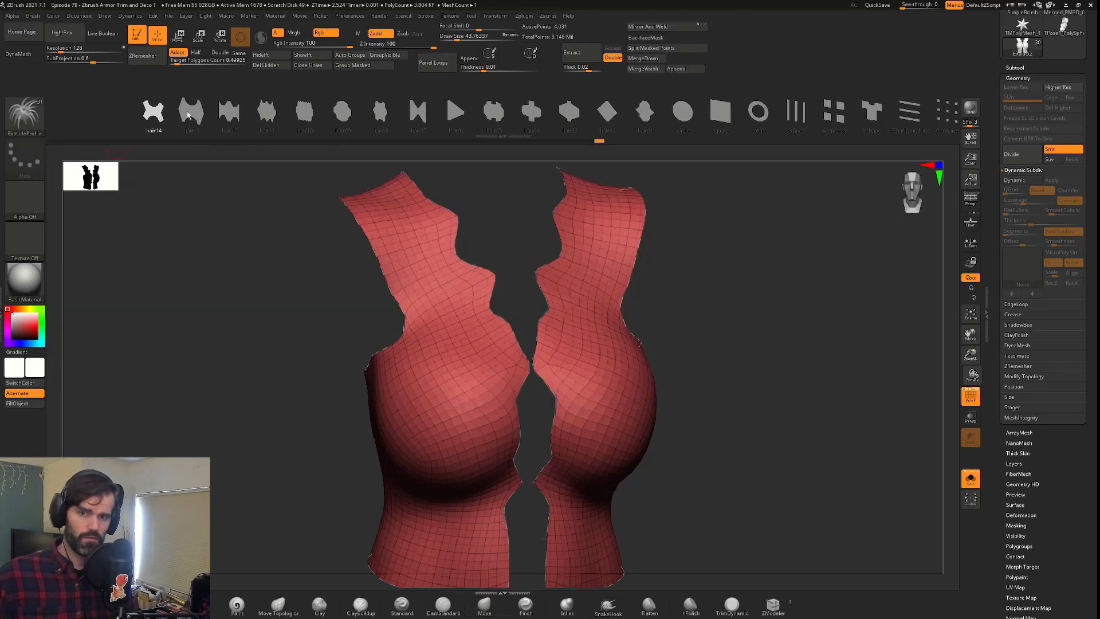
{"action": "left_click", "coordinate": [195, 114]}
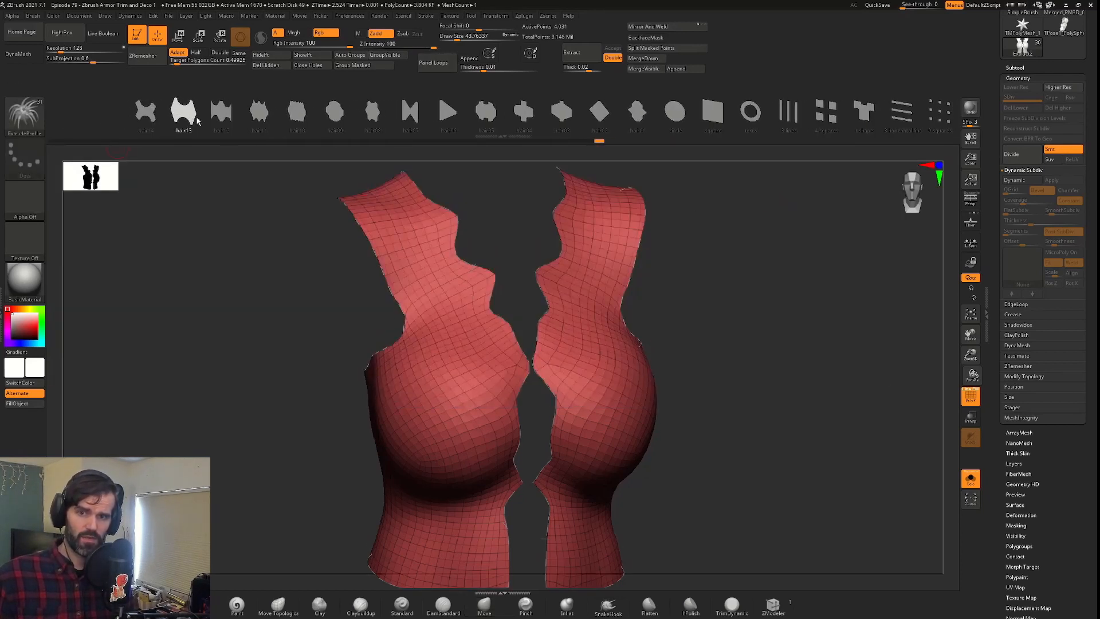
{"action": "key", "text": "s"}
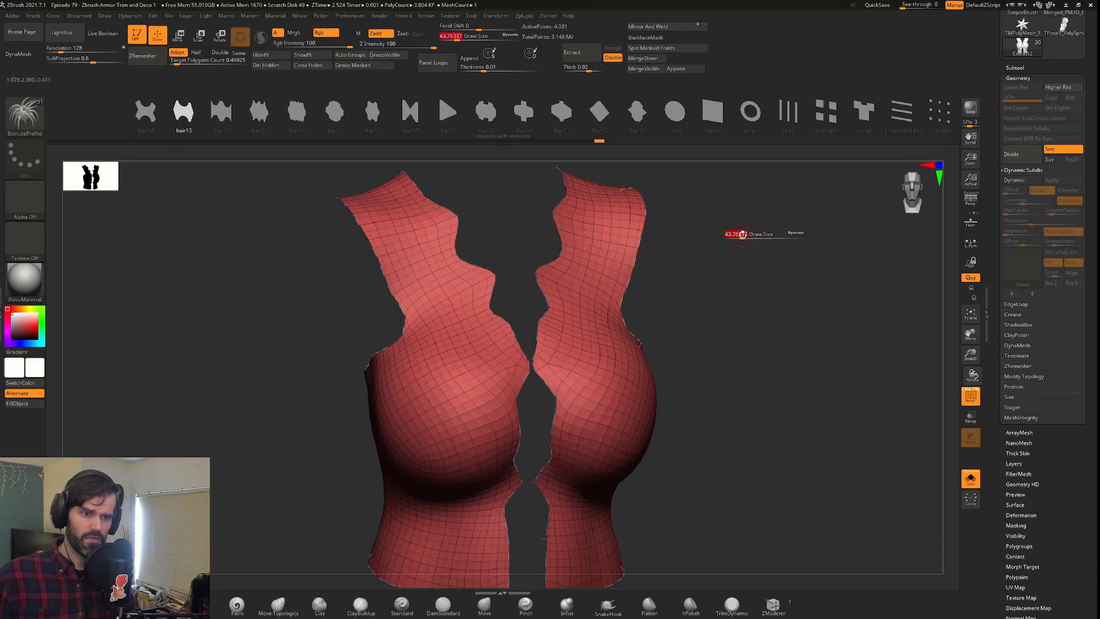
{"action": "left_click_drag", "start_coordinate": [739, 235], "coordinate": [731, 239]}
{"action": "key", "text": "s"}
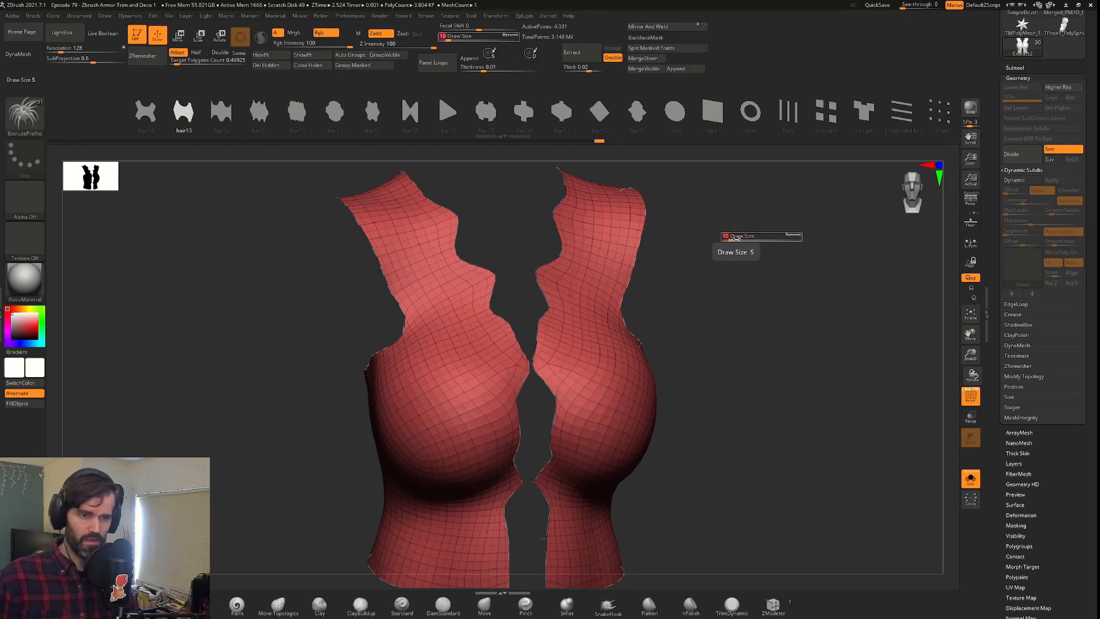
{"action": "left_click", "coordinate": [643, 239]}
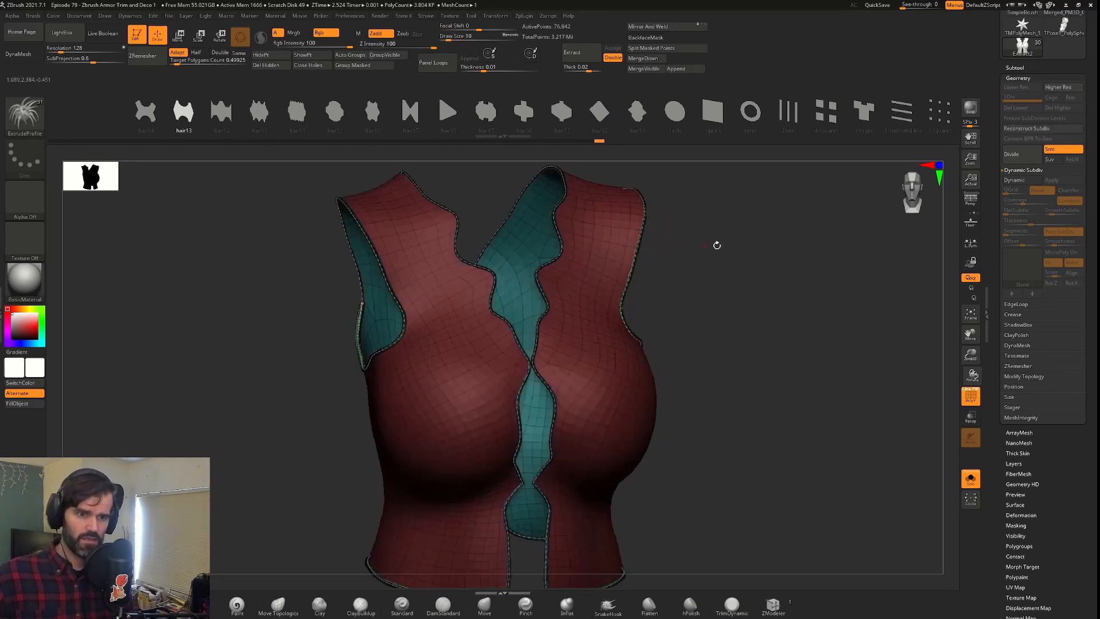
Inspect the new edge trim around the neckline, armholes and front opening against the character's body.
{"action": "scroll", "coordinate": [767, 259], "scroll_direction": "up", "scroll_amount": 10}
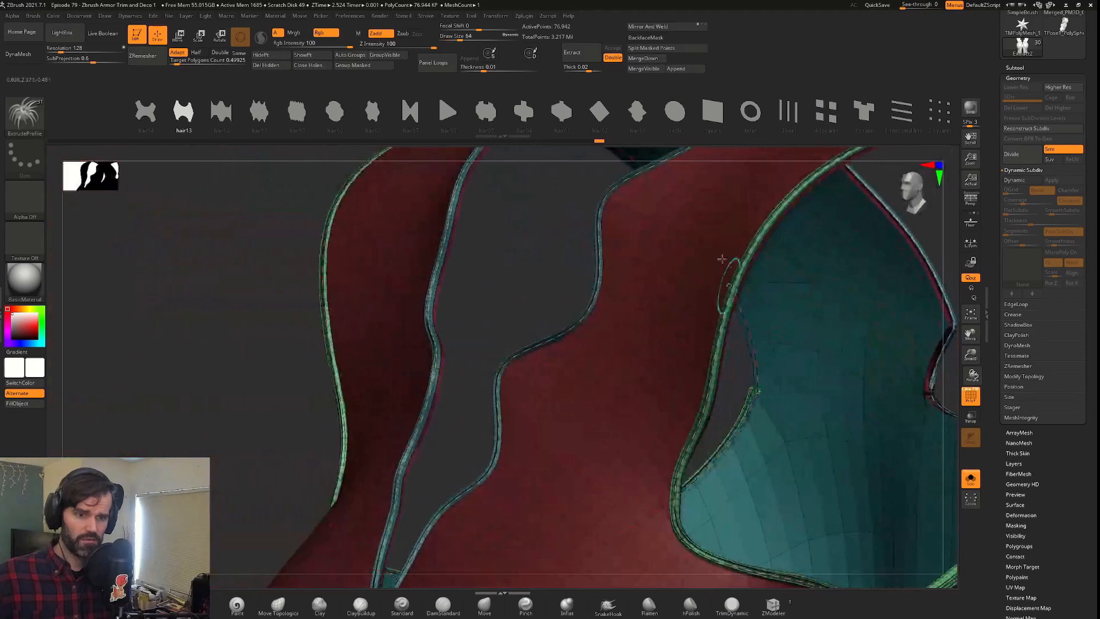
{"action": "mouse_move", "coordinate": [721, 260]}
{"action": "right_mouse_down"}
{"action": "mouse_move", "coordinate": [544, 283]}
{"action": "mouse_move", "coordinate": [597, 294]}
{"action": "mouse_move", "coordinate": [709, 255]}
{"action": "mouse_move", "coordinate": [722, 323]}
{"action": "mouse_move", "coordinate": [741, 256]}
{"action": "mouse_move", "coordinate": [712, 326]}
{"action": "mouse_move", "coordinate": [724, 319]}
{"action": "right_mouse_up"}
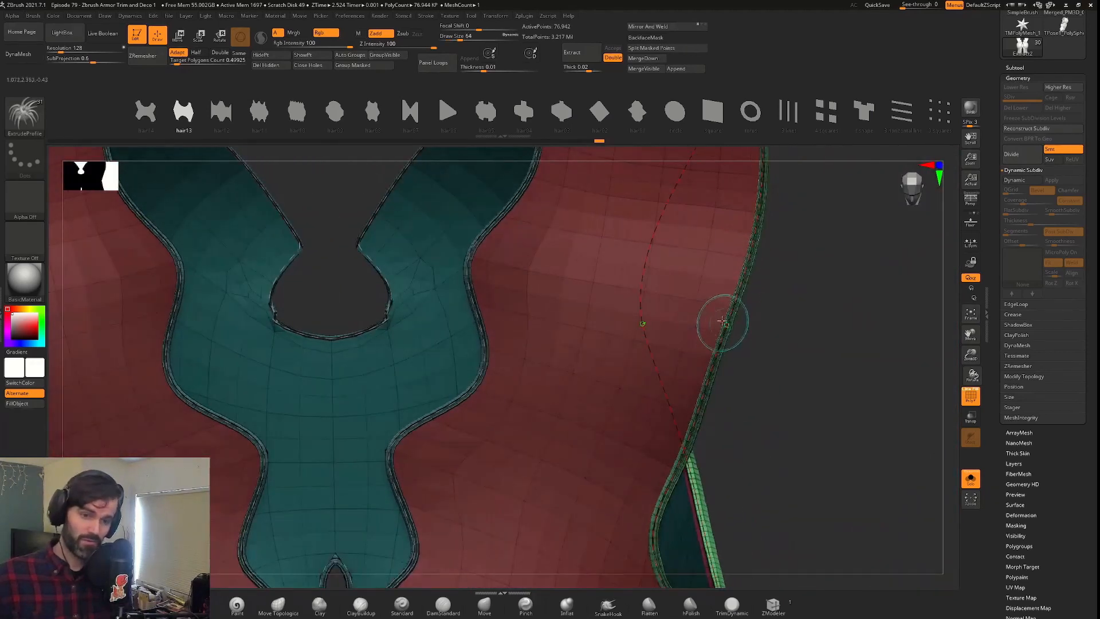
{"action": "key", "text": "f"}
{"action": "right_click_drag", "start_coordinate": [818, 316], "coordinate": [714, 316]}
{"action": "right_click_drag", "start_coordinate": [799, 310], "coordinate": [806, 314]}
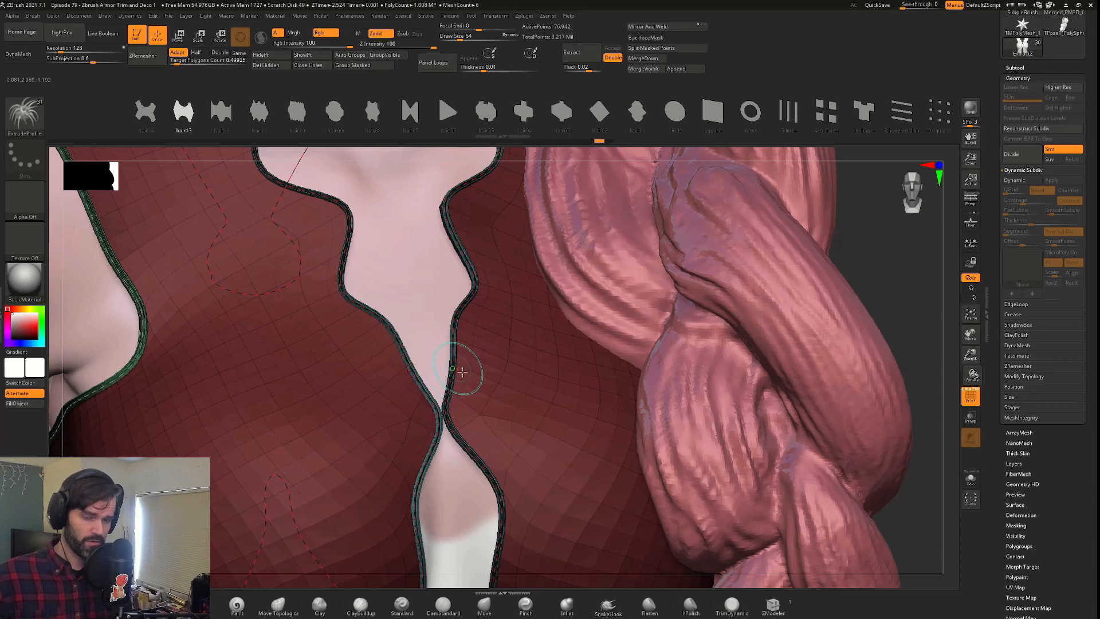
{"action": "key", "text": "ctrl+z"}
{"action": "key", "text": "ctrl+shift+z"}
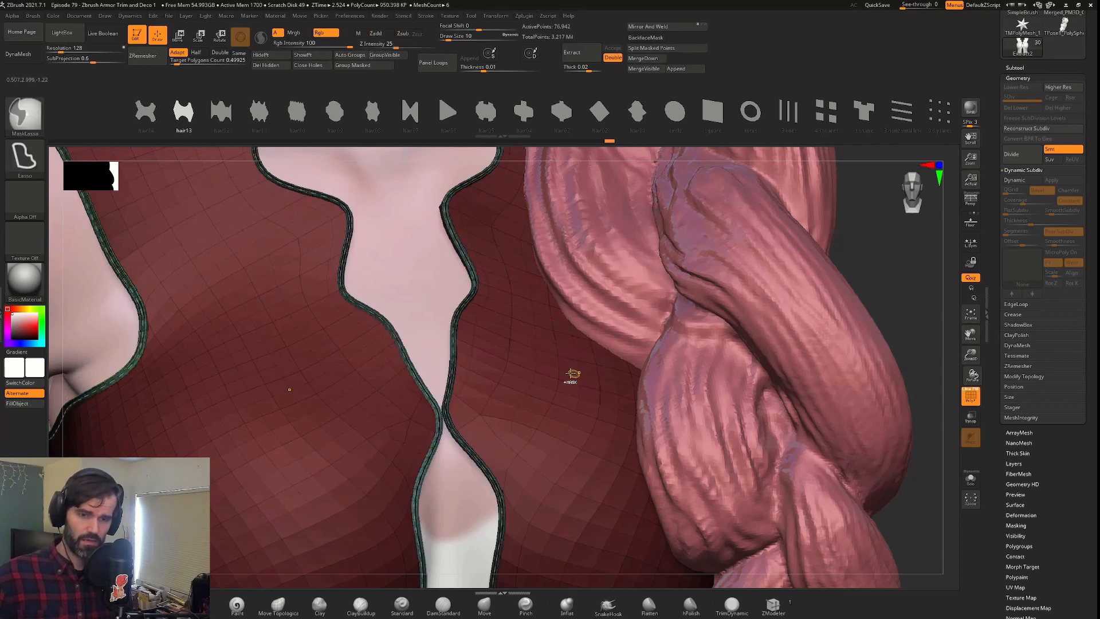
Split the masked vest from its trim into a separate subtool with Split Masked Points and view both on the character.
{"action": "key", "text": "shift+s"}
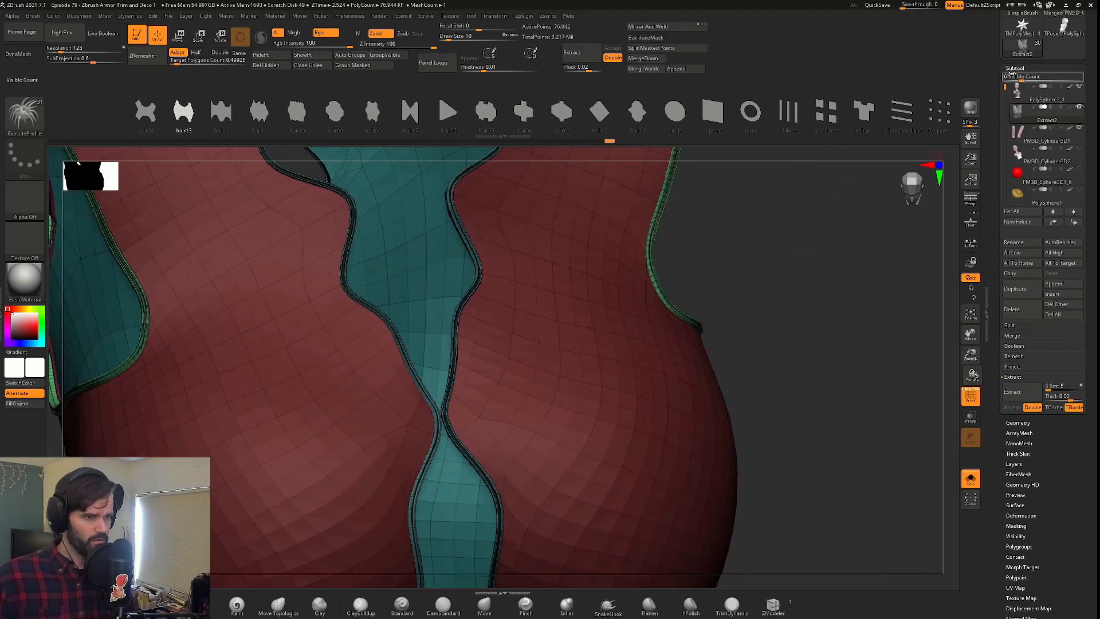
{"action": "left_click", "coordinate": [1011, 325]}
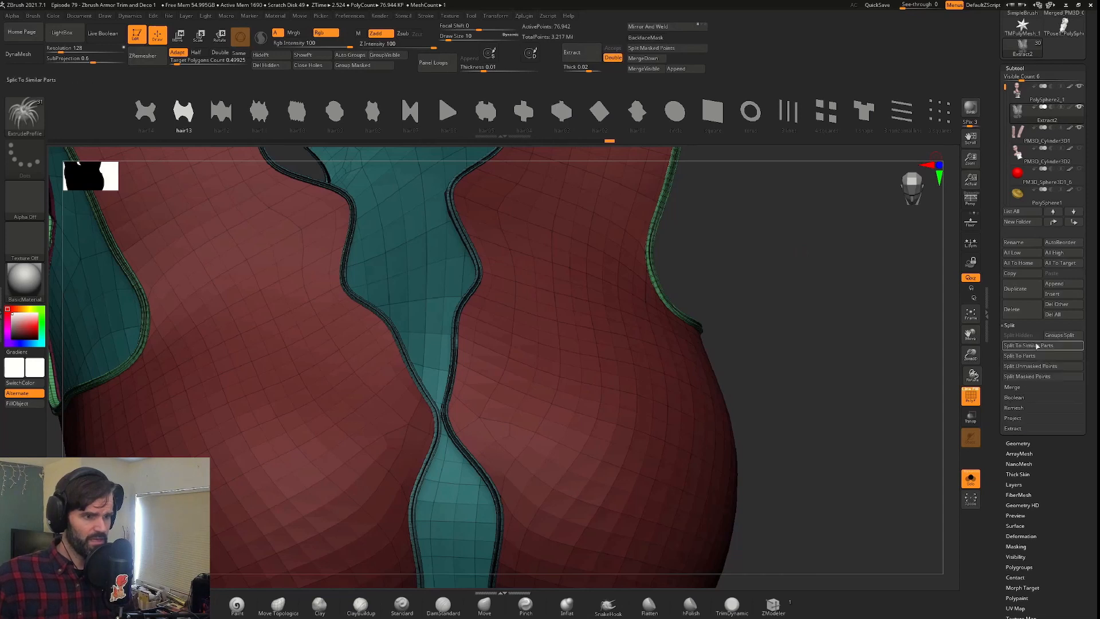
{"action": "left_click", "coordinate": [1039, 377]}
{"action": "key", "text": "f"}
{"action": "left_click_drag", "start_coordinate": [777, 338], "coordinate": [653, 349]}
{"action": "key", "text": "alt+s"}
{"action": "left_click_drag", "start_coordinate": [774, 347], "coordinate": [670, 276]}
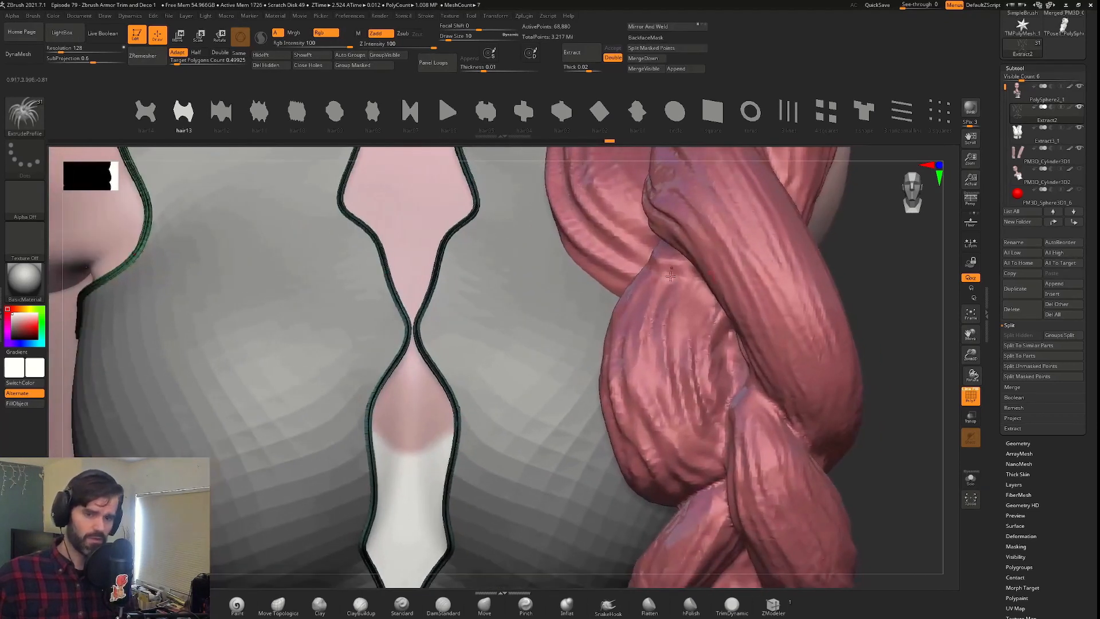
Isolate the separated vest subtool and choose the SnapTheDot insert from the IMM clothing hardware brush.
{"action": "left_click", "coordinate": [535, 331], "text": "alt"}
{"action": "key", "text": "f"}
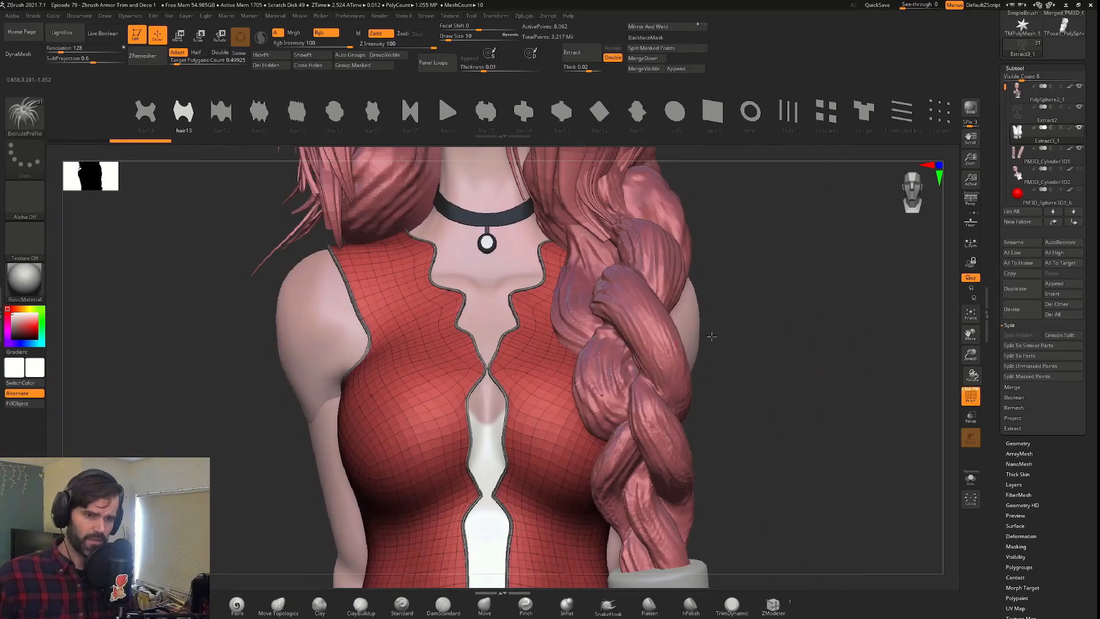
{"action": "key", "text": "alt+s"}
{"action": "left_click", "coordinate": [25, 115]}
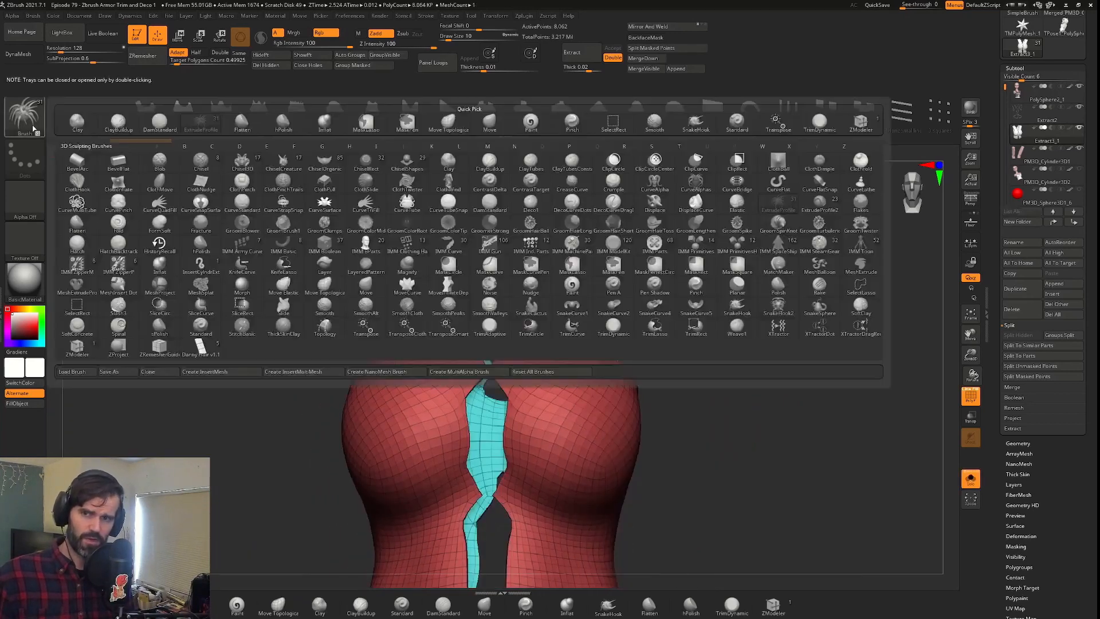
{"action": "left_click", "coordinate": [417, 240]}
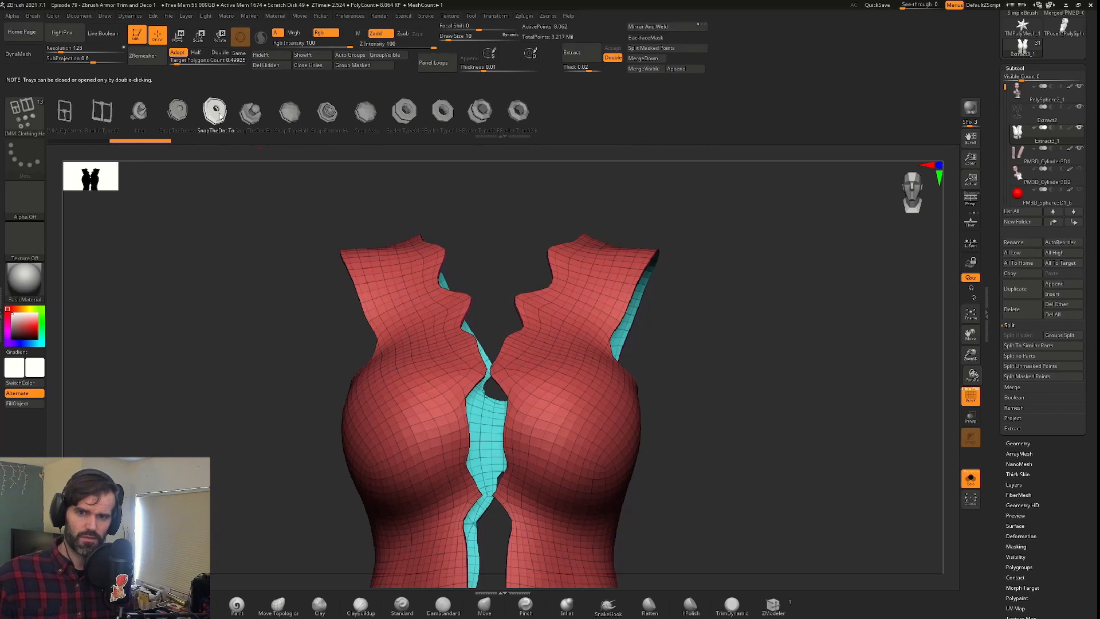
{"action": "left_click_drag", "start_coordinate": [726, 324], "coordinate": [466, 420]}
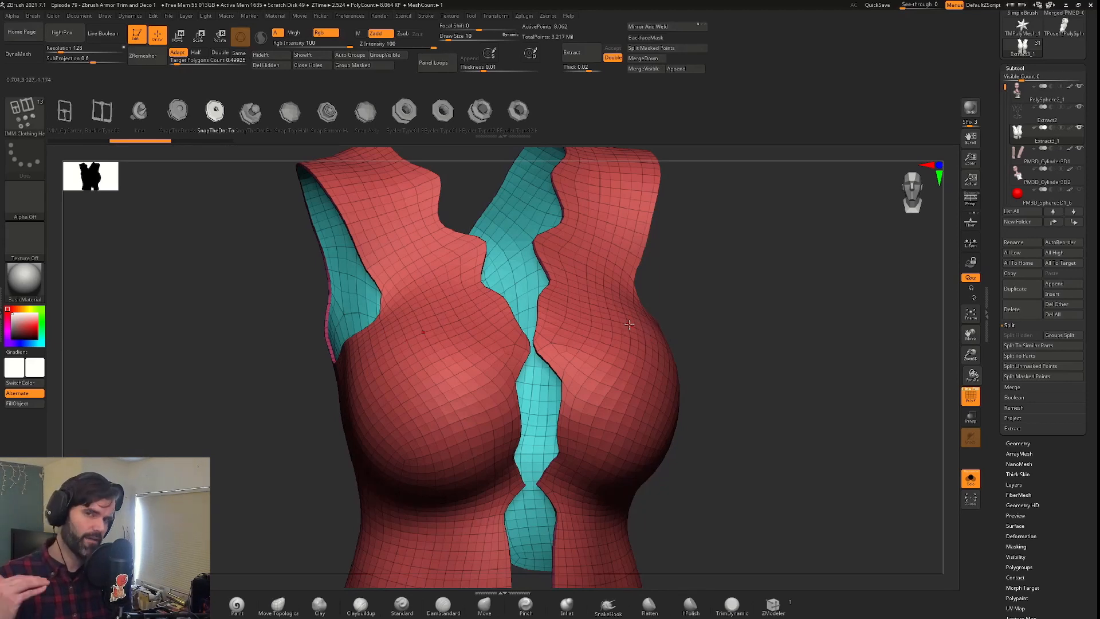
{"action": "left_click_drag", "start_coordinate": [785, 318], "coordinate": [815, 310]}
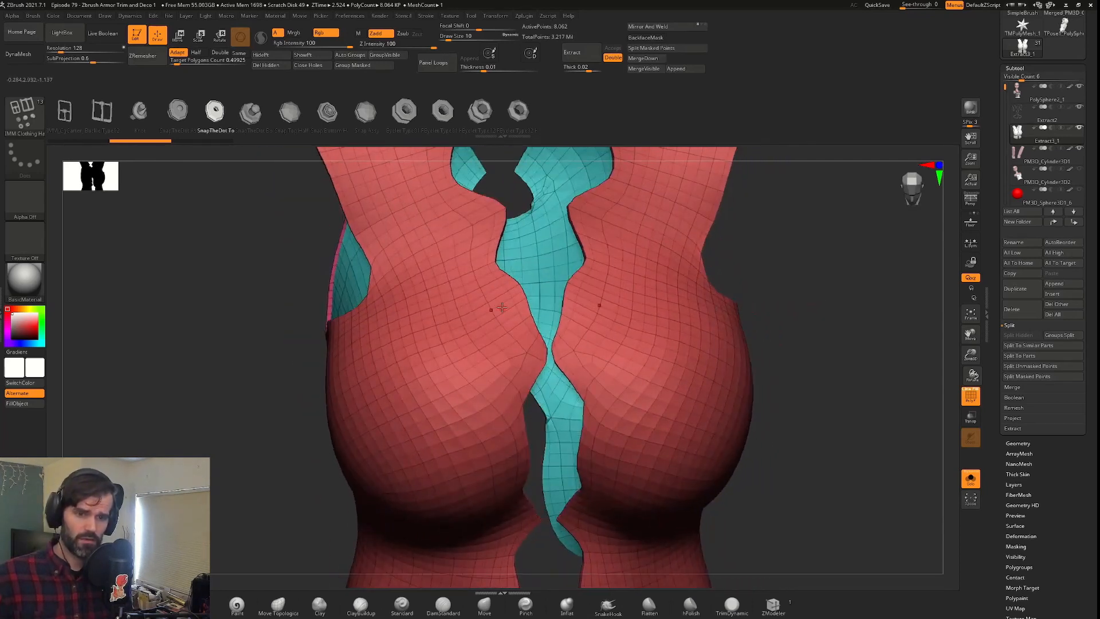
Insert three mirrored pairs of SnapTheDot snaps along the vest's upper front opening, adjusting the top pair with the gizmo.
{"action": "mouse_move", "coordinate": [500, 291]}
{"action": "left_mouse_down"}
{"action": "mouse_move", "coordinate": [513, 303]}
{"action": "mouse_move", "coordinate": [518, 288]}
{"action": "left_mouse_up"}
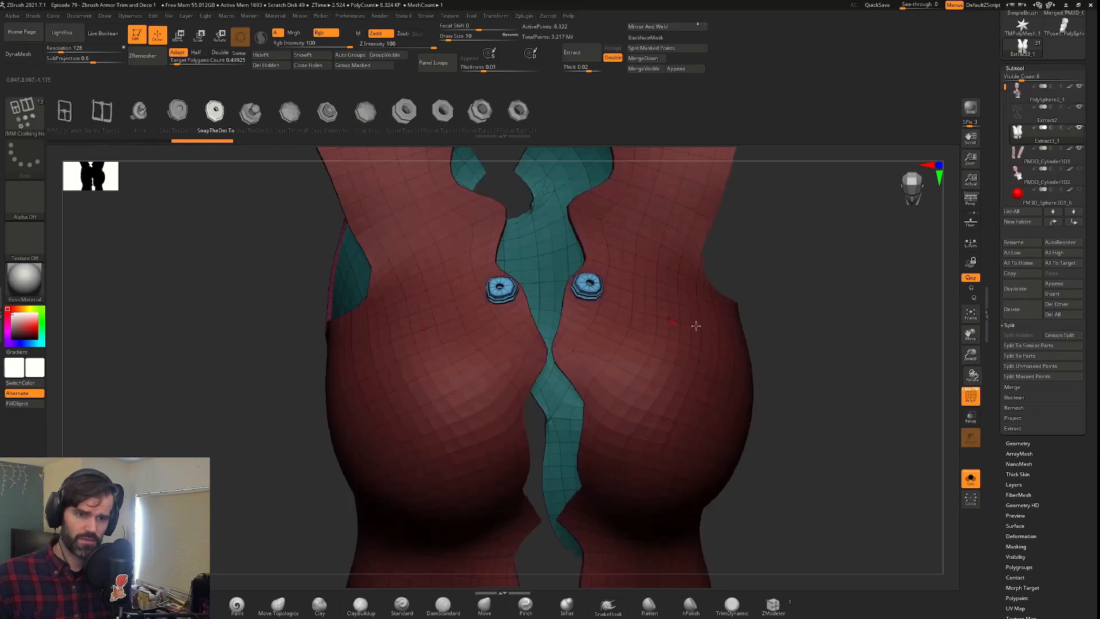
{"action": "left_click_drag", "start_coordinate": [512, 338], "coordinate": [511, 337]}
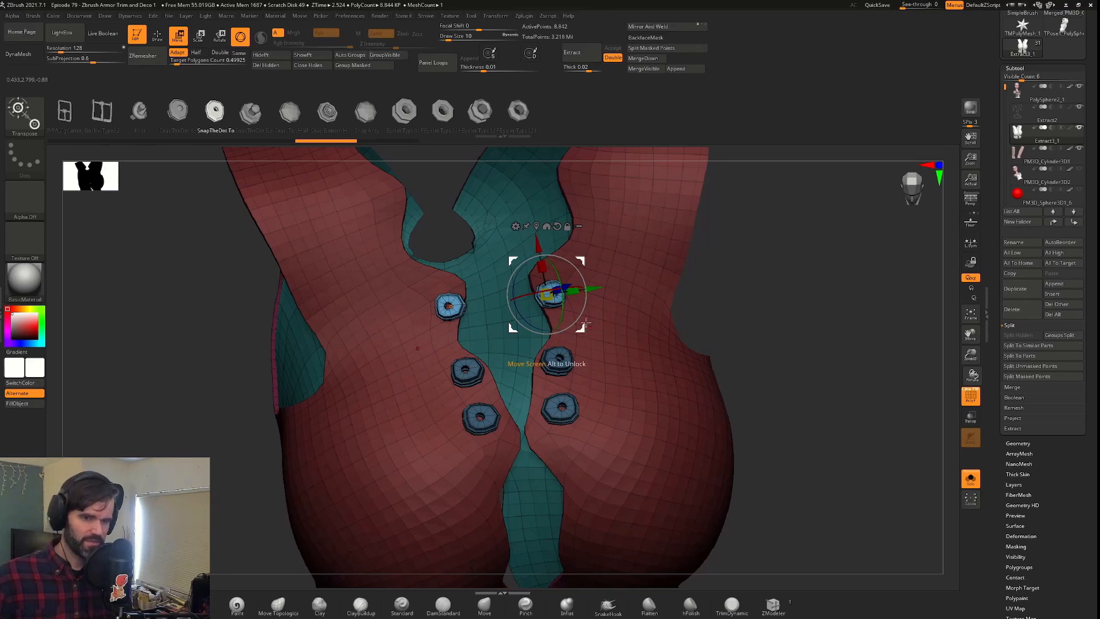
{"action": "left_click_drag", "start_coordinate": [581, 328], "coordinate": [592, 345]}
Insert three mirrored pairs of Eyelet Type02 hardware along the lower front opening below the breasts.
{"action": "left_click_drag", "start_coordinate": [791, 307], "coordinate": [471, 366]}
{"action": "left_click_drag", "start_coordinate": [597, 303], "coordinate": [605, 308]}
{"action": "left_click_drag", "start_coordinate": [320, 321], "coordinate": [476, 350]}
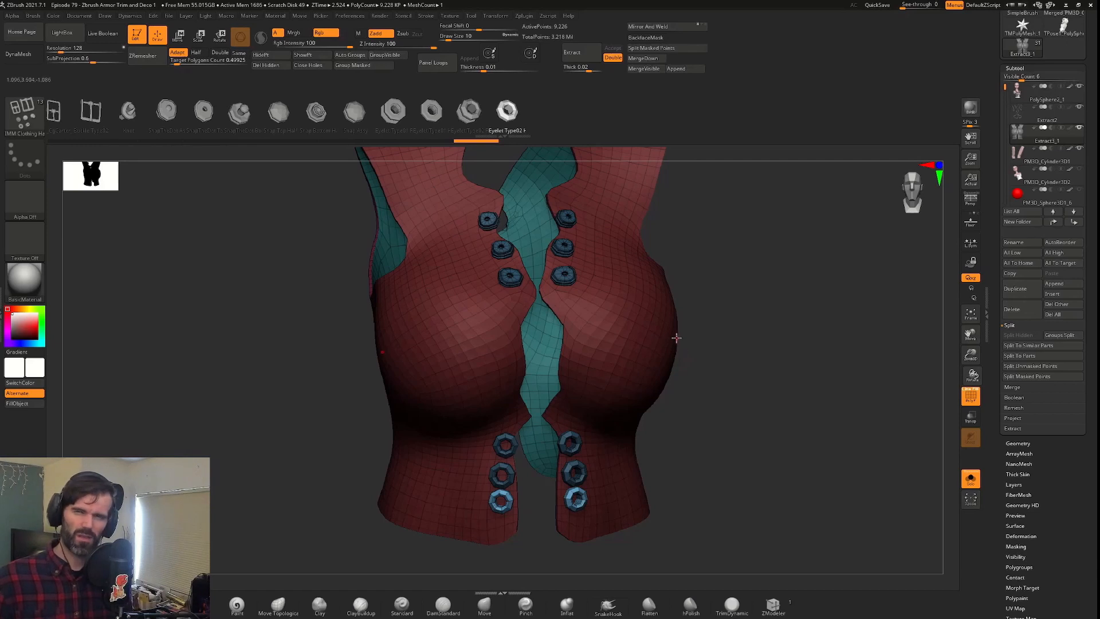
Examine the hardware on the vest, isolate the upper snaps by polygroup, and show the whole subtool again.
{"action": "mouse_move", "coordinate": [706, 340]}
{"action": "left_mouse_down"}
{"action": "mouse_move", "coordinate": [817, 295]}
{"action": "mouse_move", "coordinate": [749, 305]}
{"action": "mouse_move", "coordinate": [794, 346]}
{"action": "left_mouse_up"}
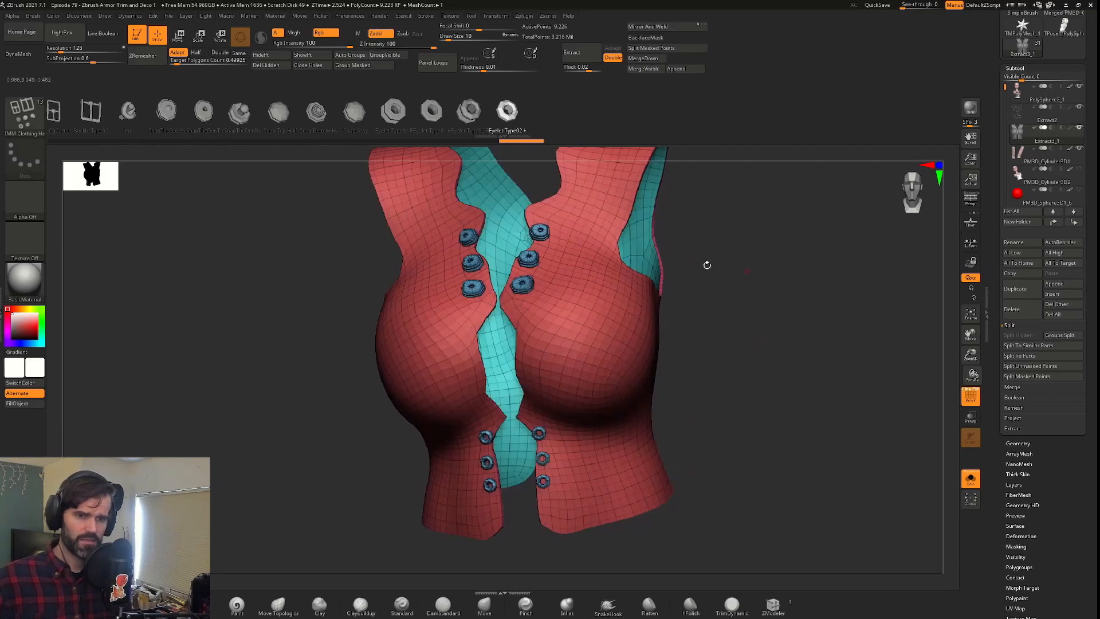
{"action": "left_click_drag", "start_coordinate": [786, 274], "coordinate": [842, 281]}
{"action": "left_click_drag", "start_coordinate": [771, 296], "coordinate": [800, 324], "text": "alt"}
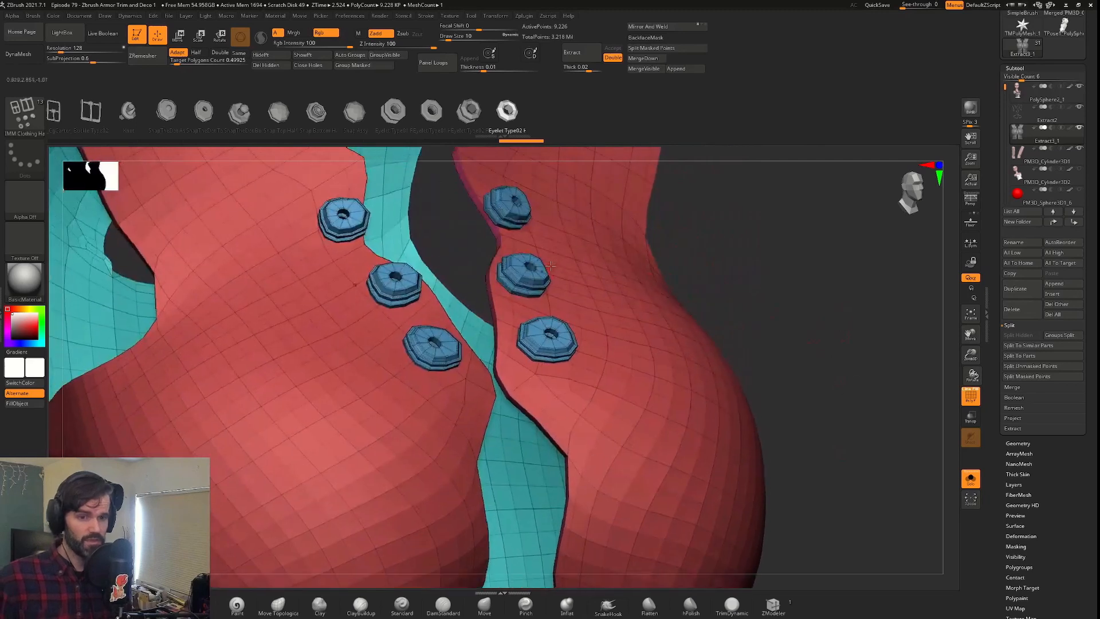
{"action": "left_click", "coordinate": [519, 269], "text": "ctrl+shift"}
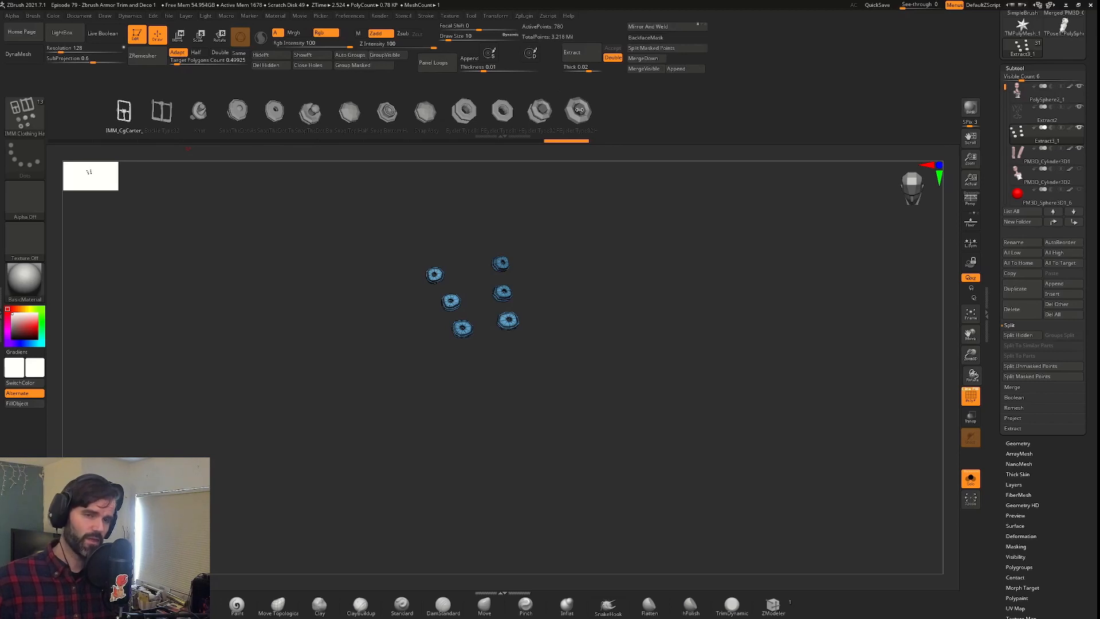
{"action": "left_click", "coordinate": [521, 268], "text": "ctrl+shift"}
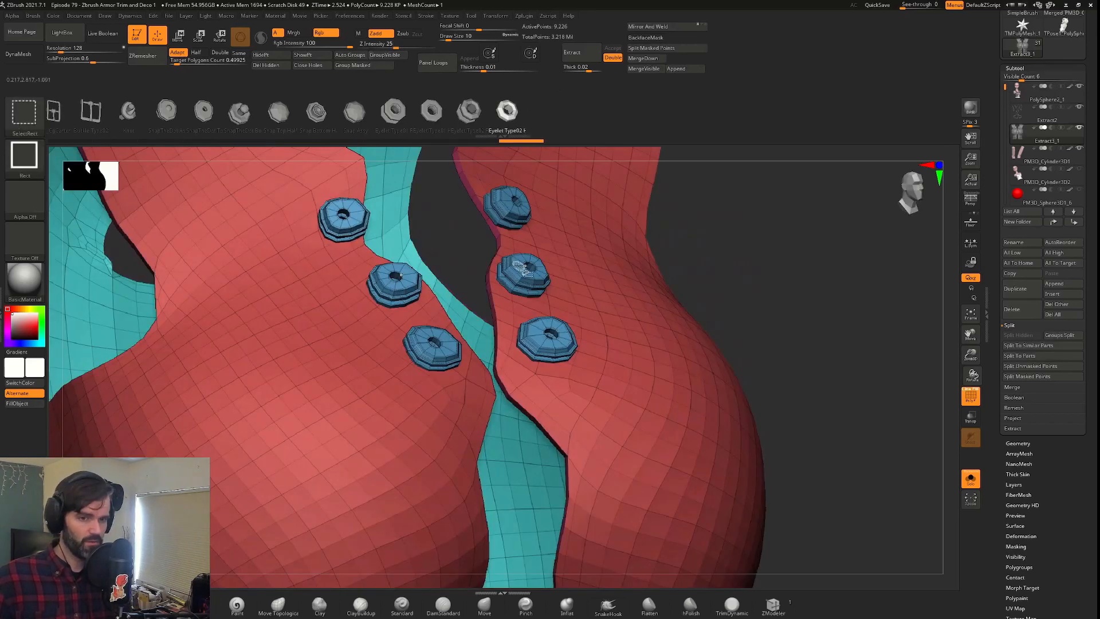
Isolate the upper front snaps by polygroup, mask them, and invert the subtool's visibility.
{"action": "left_click", "coordinate": [518, 266], "text": "ctrl+shift"}
{"action": "left_click_drag", "start_coordinate": [707, 366], "coordinate": [693, 338], "text": "alt"}
{"action": "left_click_drag", "start_coordinate": [601, 234], "coordinate": [395, 427], "text": "ctrl"}
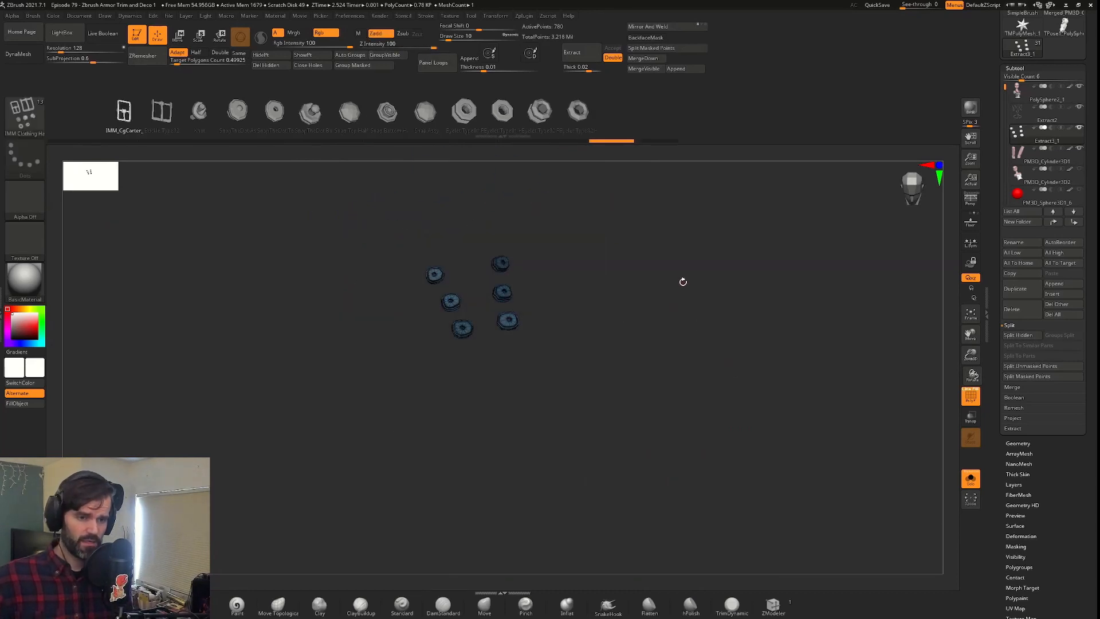
{"action": "left_click_drag", "start_coordinate": [714, 248], "coordinate": [631, 359], "text": "ctrl+shift"}
Hide the lower eyelets, invert visibility, mask all the hardware, and split the masked points off the vest into a separate subtool.
{"action": "left_click_drag", "start_coordinate": [673, 395], "coordinate": [773, 439], "text": "alt"}
{"action": "left_click_drag", "start_coordinate": [773, 438], "coordinate": [729, 190], "text": "alt"}
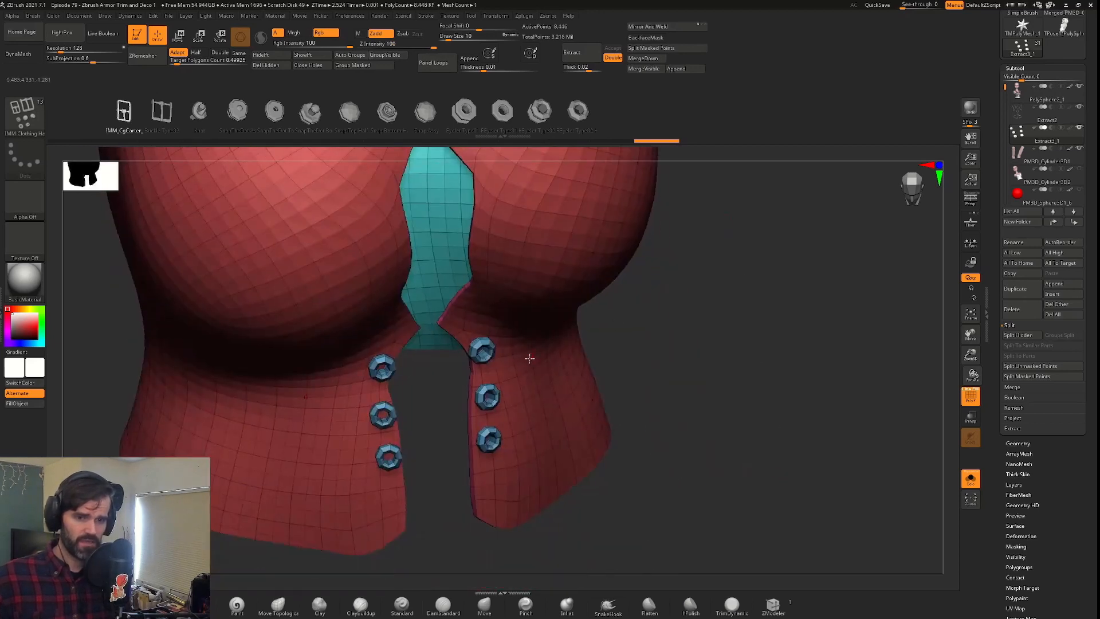
{"action": "left_click", "coordinate": [486, 347], "text": "ctrl+alt+shift"}
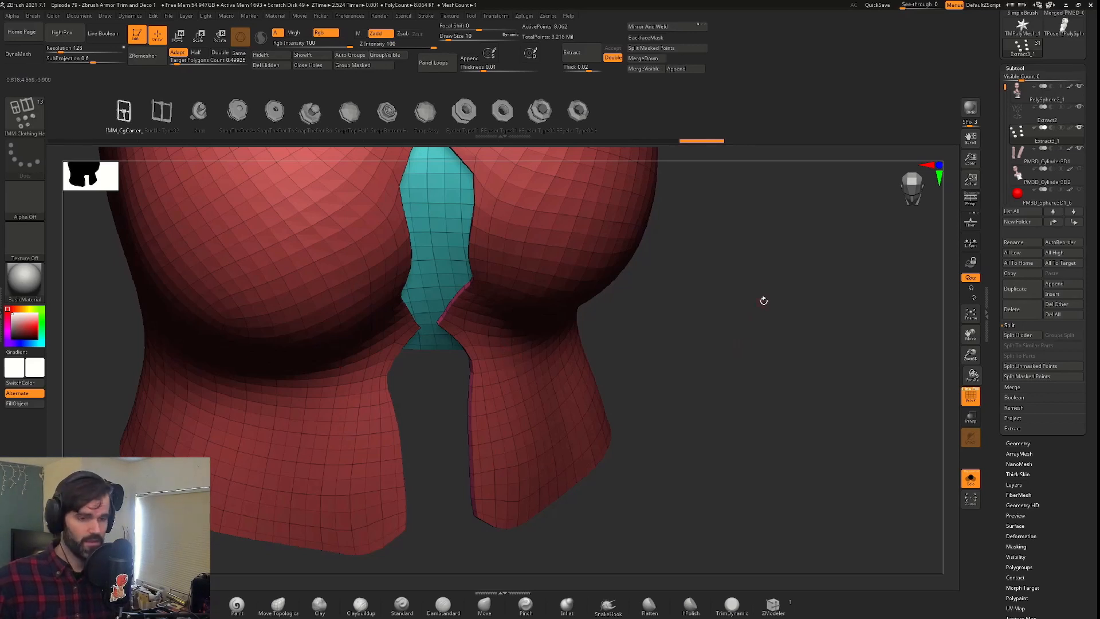
{"action": "left_click_drag", "start_coordinate": [783, 260], "coordinate": [712, 364], "text": "ctrl+shift"}
{"action": "mouse_move", "coordinate": [655, 330]}
{"action": "left_mouse_down", "text": "ctrl"}
{"action": "mouse_move", "coordinate": [376, 324]}
{"action": "mouse_move", "coordinate": [679, 429]}
{"action": "left_mouse_up", "text": "ctrl"}
{"action": "left_click_drag", "start_coordinate": [609, 375], "coordinate": [586, 368], "text": "alt"}
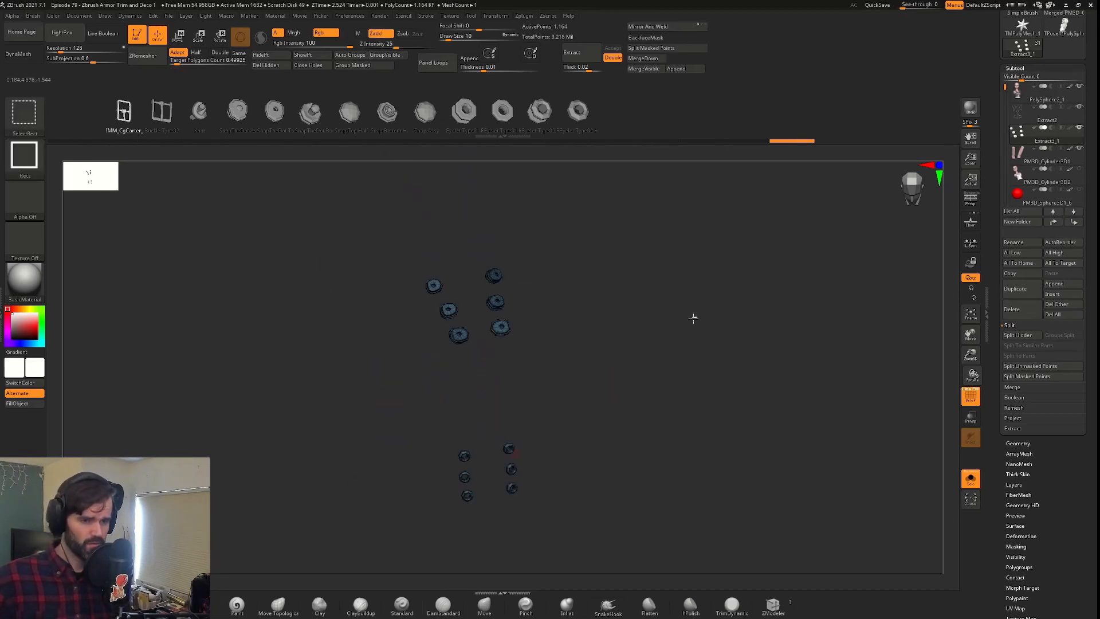
{"action": "left_click", "coordinate": [688, 320], "text": "ctrl+shift"}
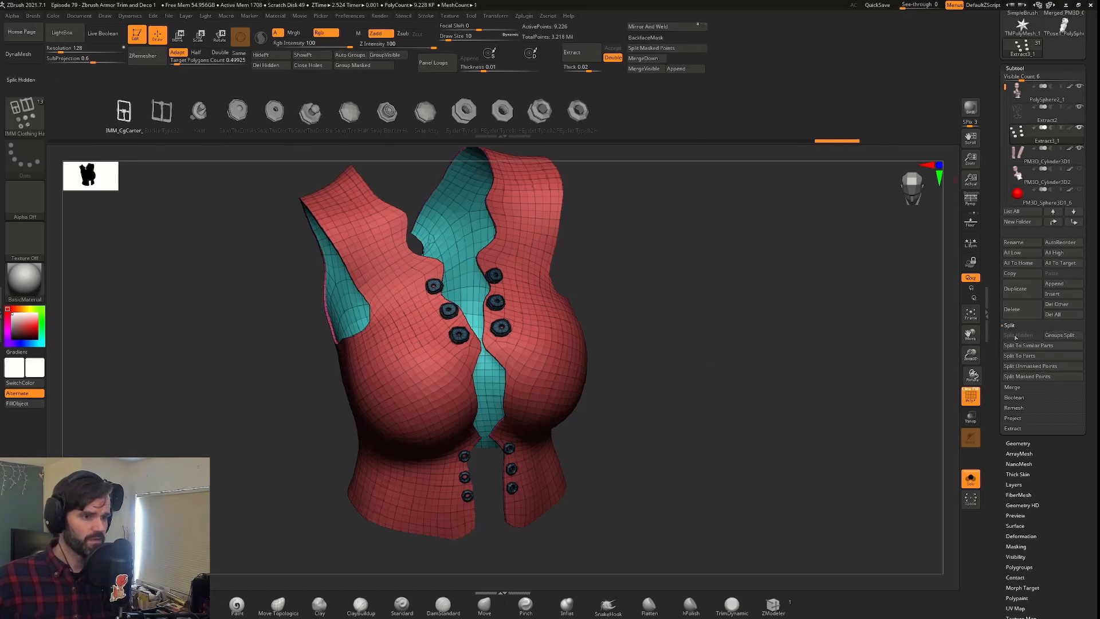
{"action": "left_click", "coordinate": [1046, 378]}
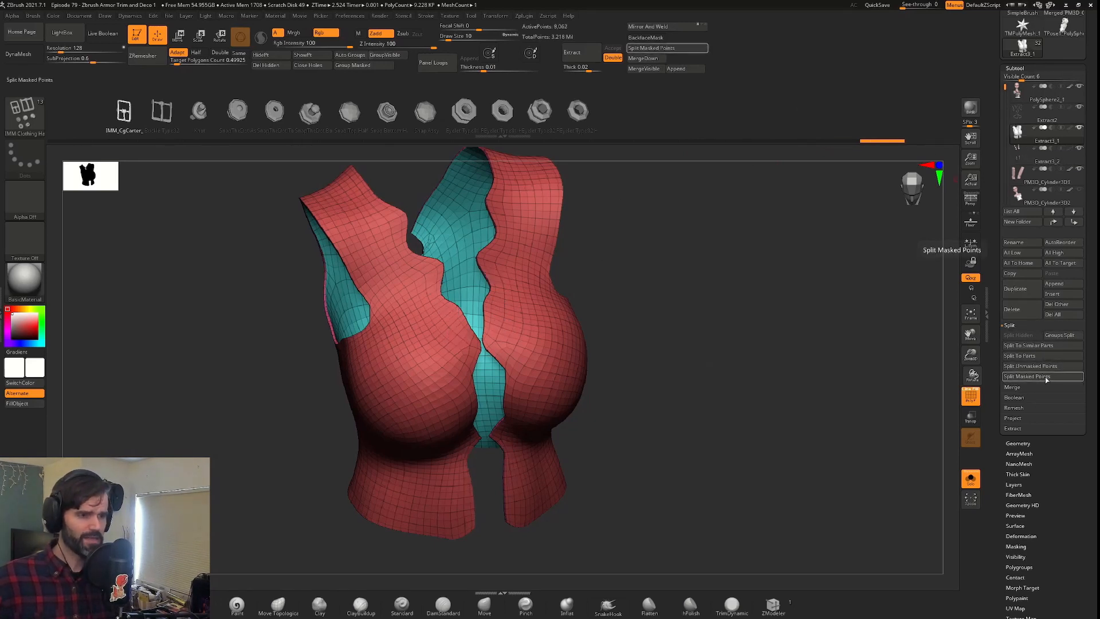
Show the whole character and examine the vest, hardware and edge trim by selecting their subtools.
{"action": "key", "text": "alt+s"}
{"action": "left_click_drag", "start_coordinate": [749, 358], "coordinate": [725, 346]}
{"action": "left_click", "coordinate": [499, 319], "text": "alt"}
{"action": "left_click", "coordinate": [536, 343], "text": "alt"}
{"action": "left_click_drag", "start_coordinate": [658, 312], "coordinate": [781, 321]}
{"action": "left_click", "coordinate": [473, 299], "text": "alt"}
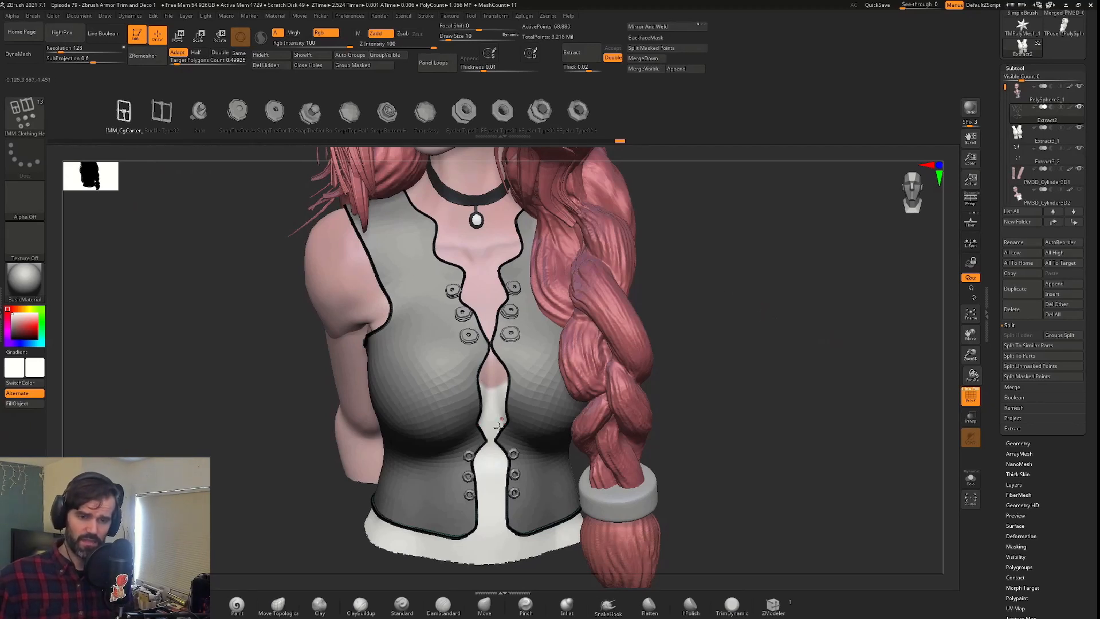
{"action": "left_click_drag", "start_coordinate": [737, 394], "coordinate": [745, 386]}
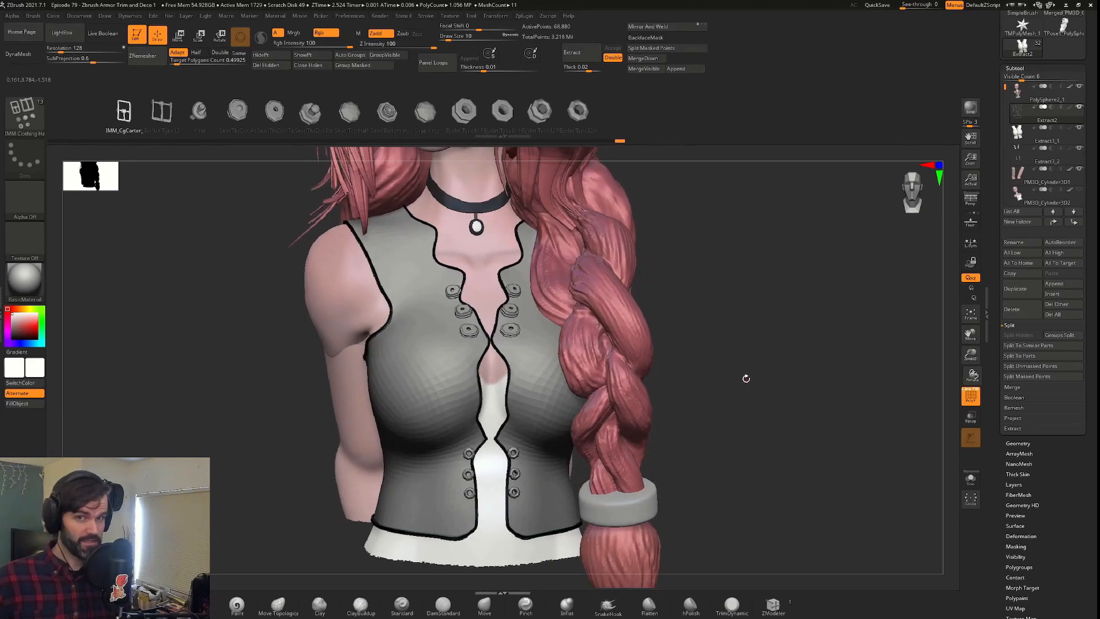
Choose the CurveTube brush, isolate the hardware subtool, and draw a lacing tube between the top pair of snaps.
{"action": "left_click", "coordinate": [33, 119]}
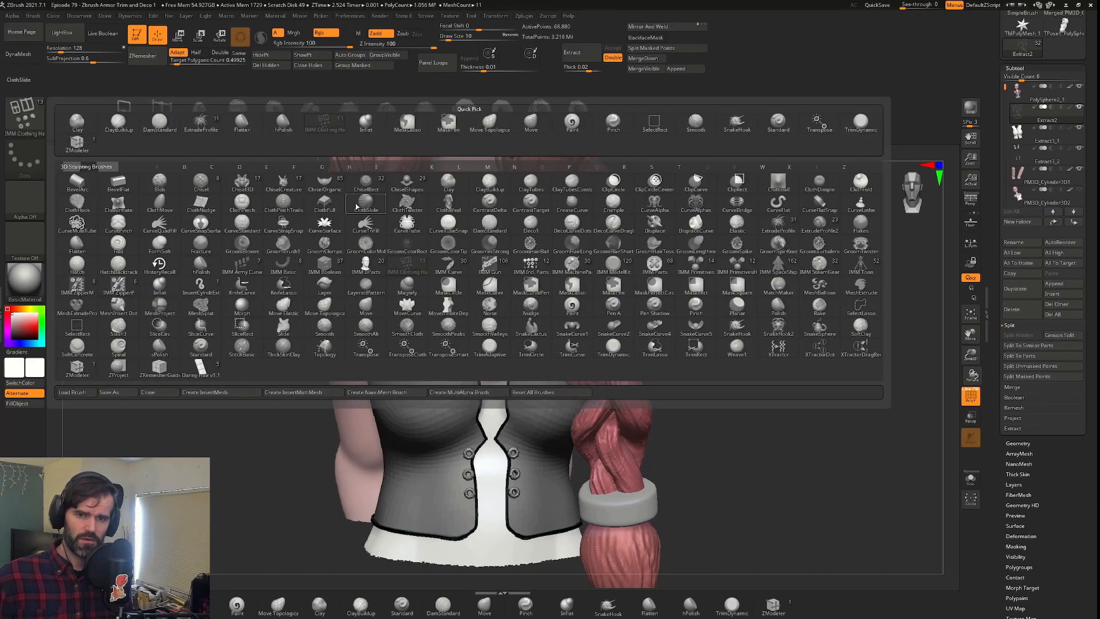
{"action": "left_click", "coordinate": [417, 224]}
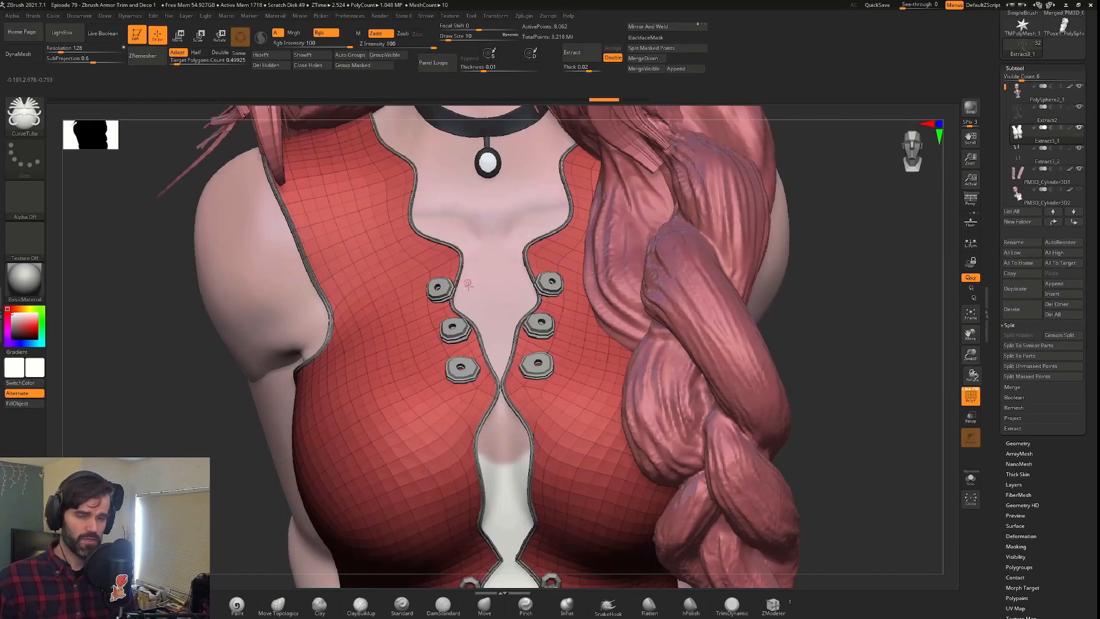
{"action": "mouse_move", "coordinate": [552, 280]}
{"action": "left_mouse_down"}
{"action": "mouse_move", "coordinate": [447, 252]}
{"action": "mouse_move", "coordinate": [203, 380]}
{"action": "left_mouse_up"}
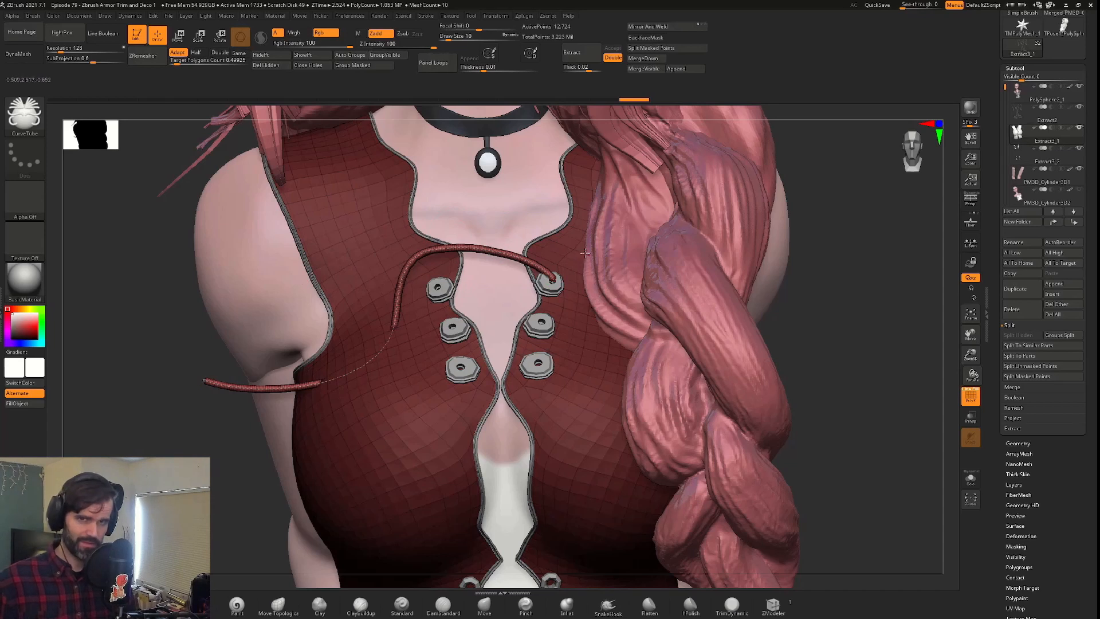
{"action": "left_click", "coordinate": [452, 287], "text": "alt"}
{"action": "key", "text": "ctrl+shift+s"}
{"action": "mouse_move", "coordinate": [489, 282]}
{"action": "right_mouse_down", "text": "ctrl"}
{"action": "mouse_move", "coordinate": [533, 331]}
{"action": "mouse_move", "coordinate": [474, 301]}
{"action": "right_mouse_up", "text": "ctrl"}
{"action": "left_click_drag", "start_coordinate": [375, 270], "coordinate": [515, 250]}
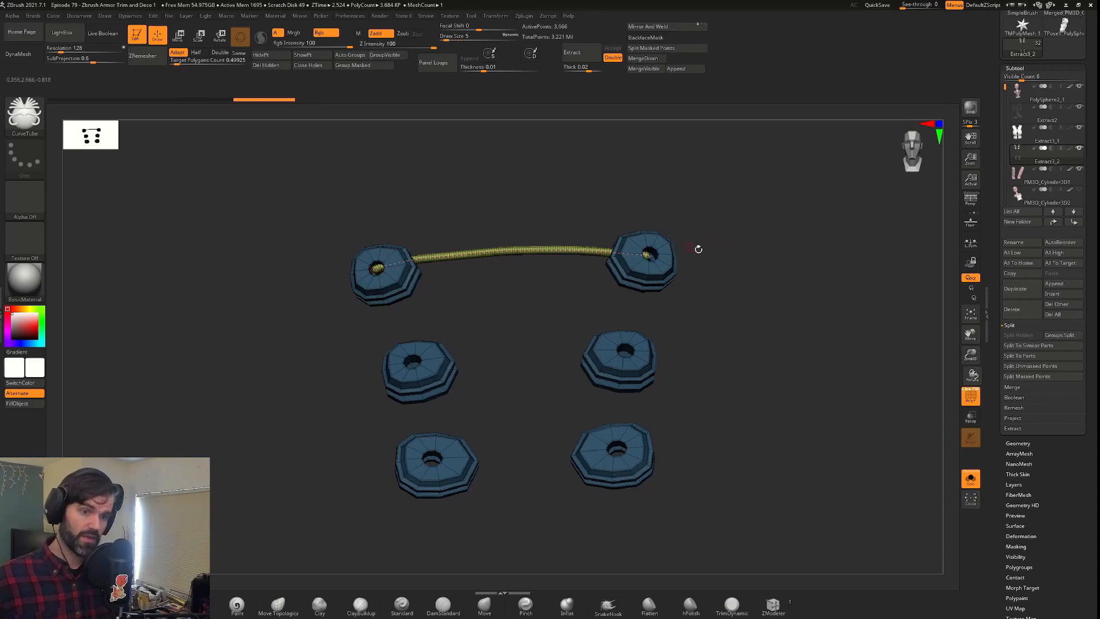
Draw a diagonal tube from the upper snap to the opposite middle snap, and another across the middle pair.
{"action": "key", "text": "ctrl+shift+s"}
{"action": "key", "text": "ctrl+shift+s"}
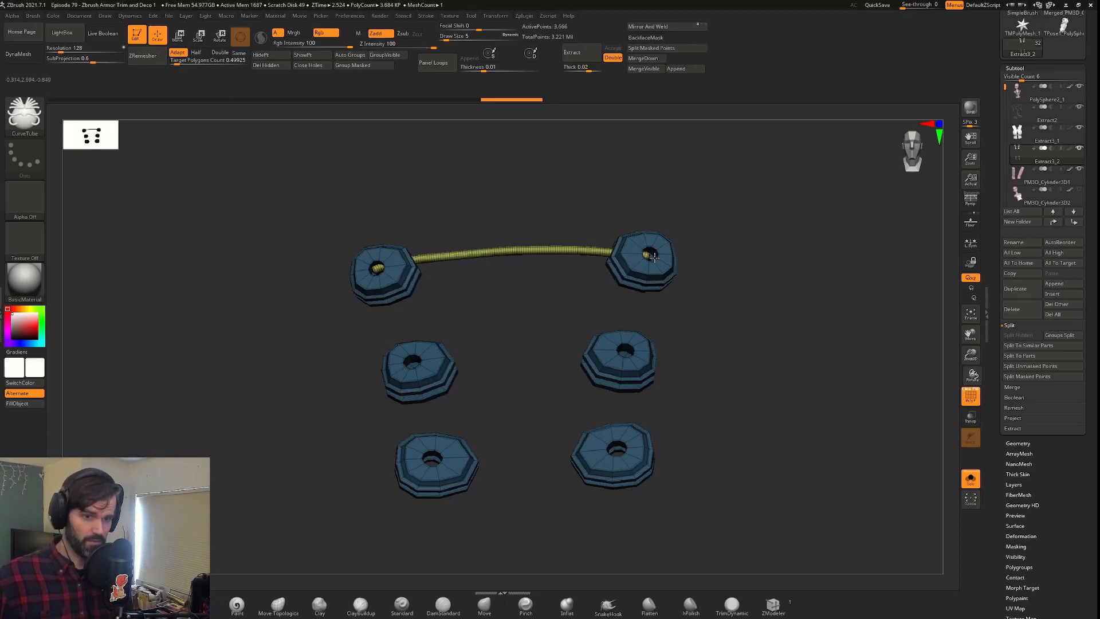
{"action": "left_click_drag", "start_coordinate": [406, 366], "coordinate": [406, 367]}
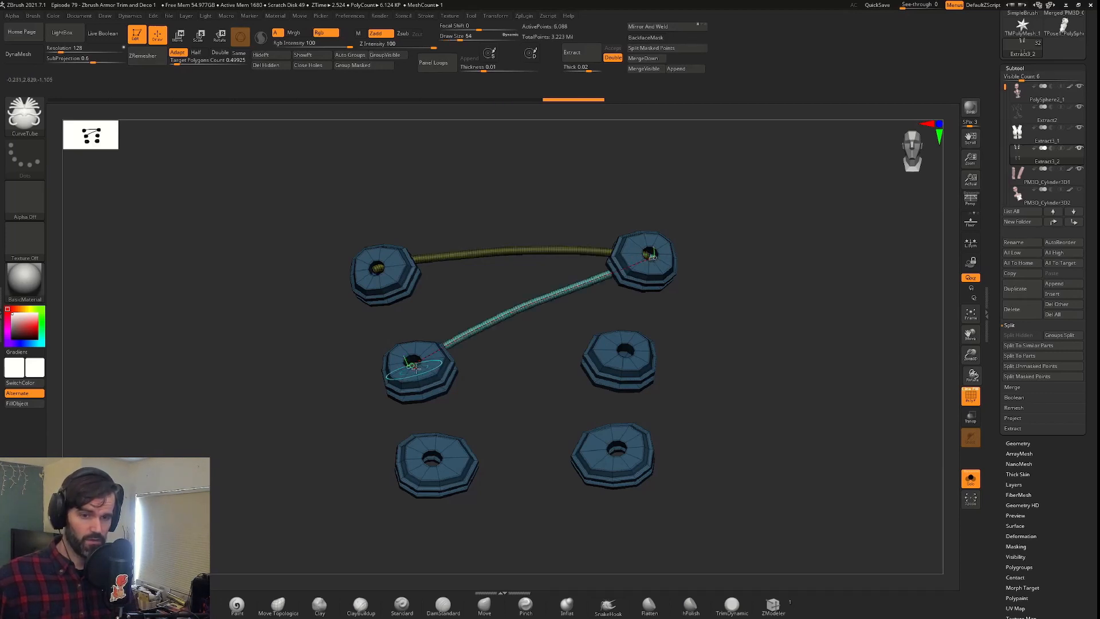
{"action": "key", "text": "ctrl+shift+s"}
{"action": "key", "text": "ctrl+shift+s"}
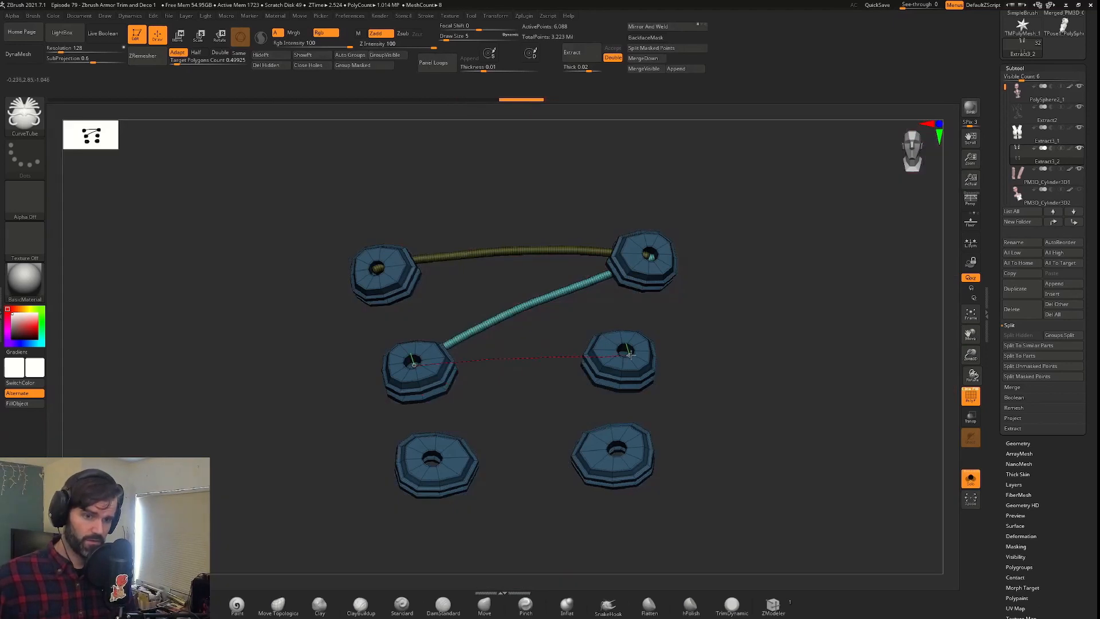
{"action": "left_click_drag", "start_coordinate": [630, 355], "coordinate": [628, 355]}
{"action": "key", "text": "ctrl+shift+s"}
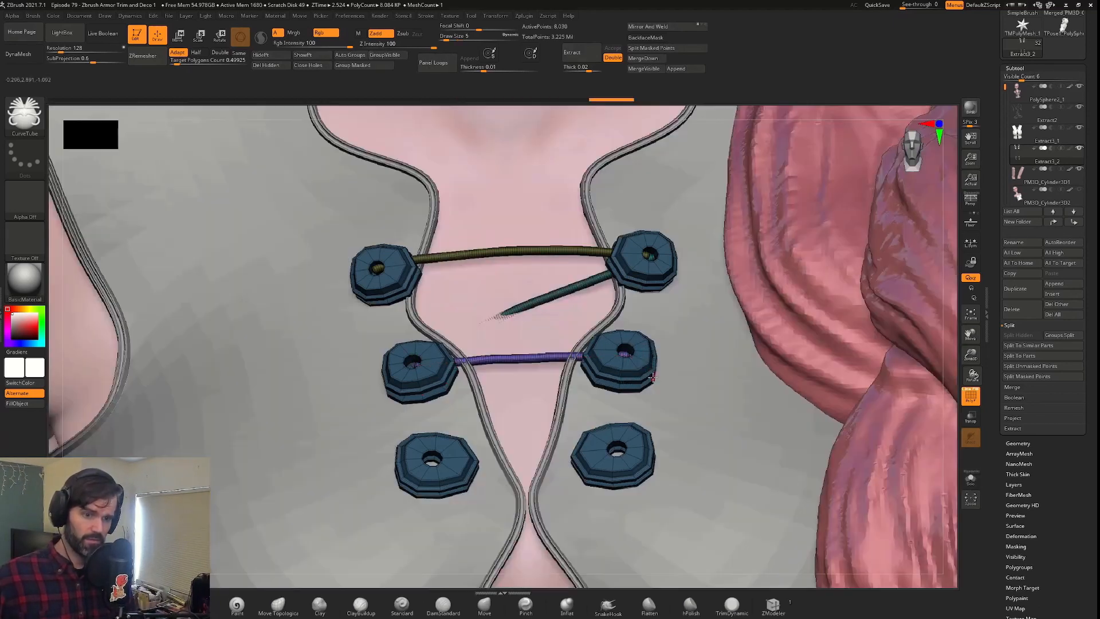
{"action": "key", "text": "ctrl+shift+s"}
Draw a diagonal tube from the middle snap down to the opposite bottom snap, and another across the bottom pair.
{"action": "left_click_drag", "start_coordinate": [444, 453], "coordinate": [451, 448]}
{"action": "key", "text": "alt+s"}
{"action": "key", "text": "alt+s"}
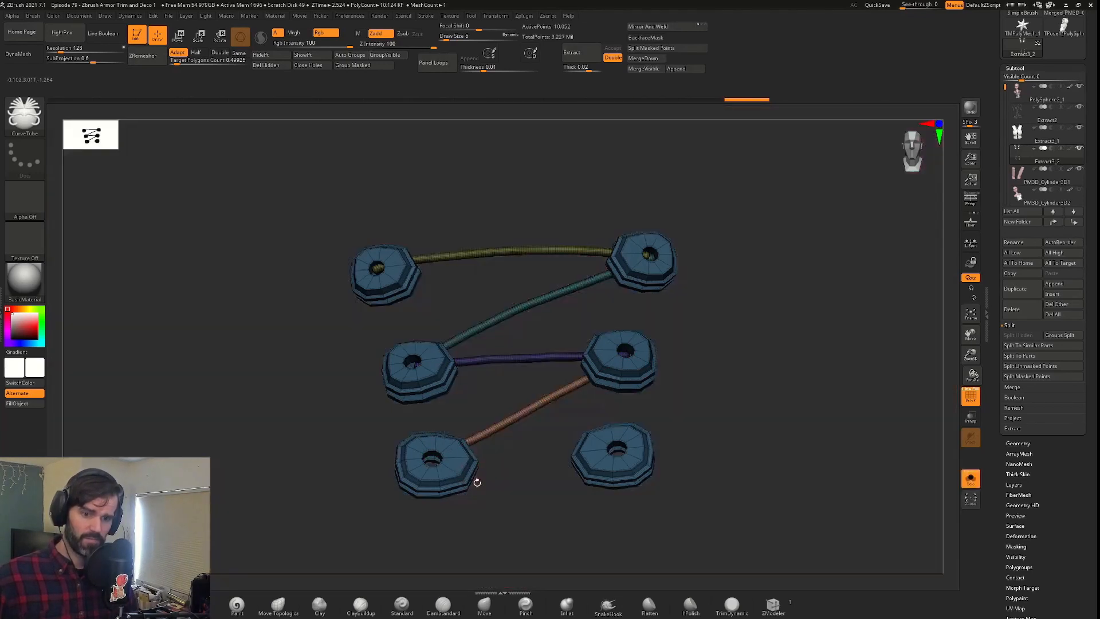
{"action": "left_click_drag", "start_coordinate": [624, 441], "coordinate": [492, 223]}
Switch to the Move Topological brush for reshaping the lacing tubes.
{"action": "key", "text": "b"}
{"action": "key", "text": "m"}
{"action": "key", "text": "t"}
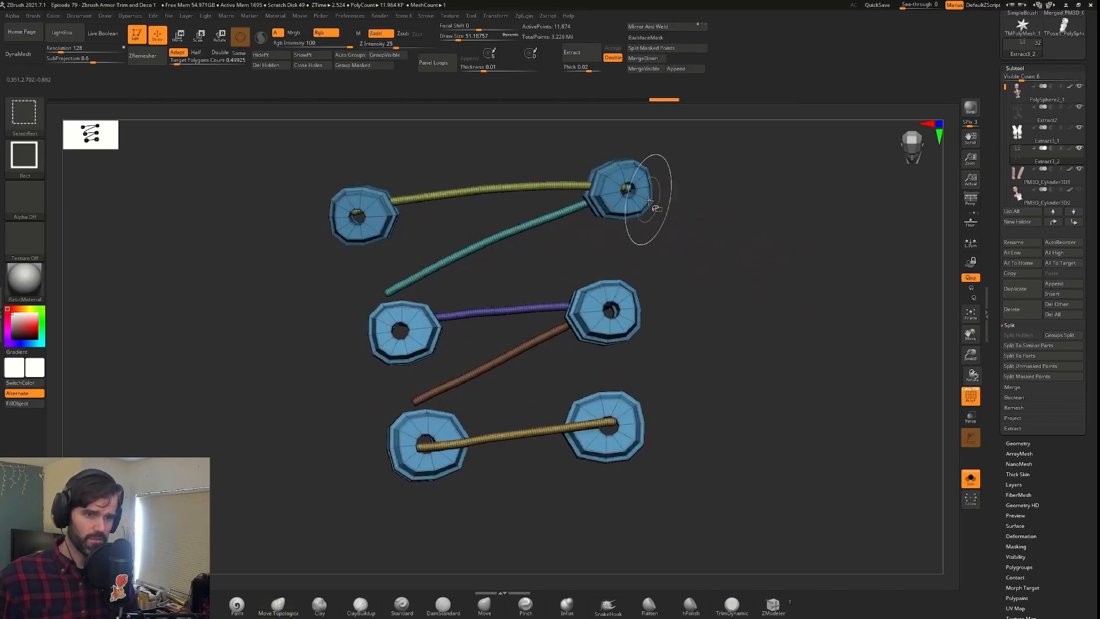
Isolate the lacing tubes by polygroup, mask them, and split them from the snaps into their own subtool.
{"action": "left_click", "coordinate": [653, 199], "text": "ctrl+shift"}
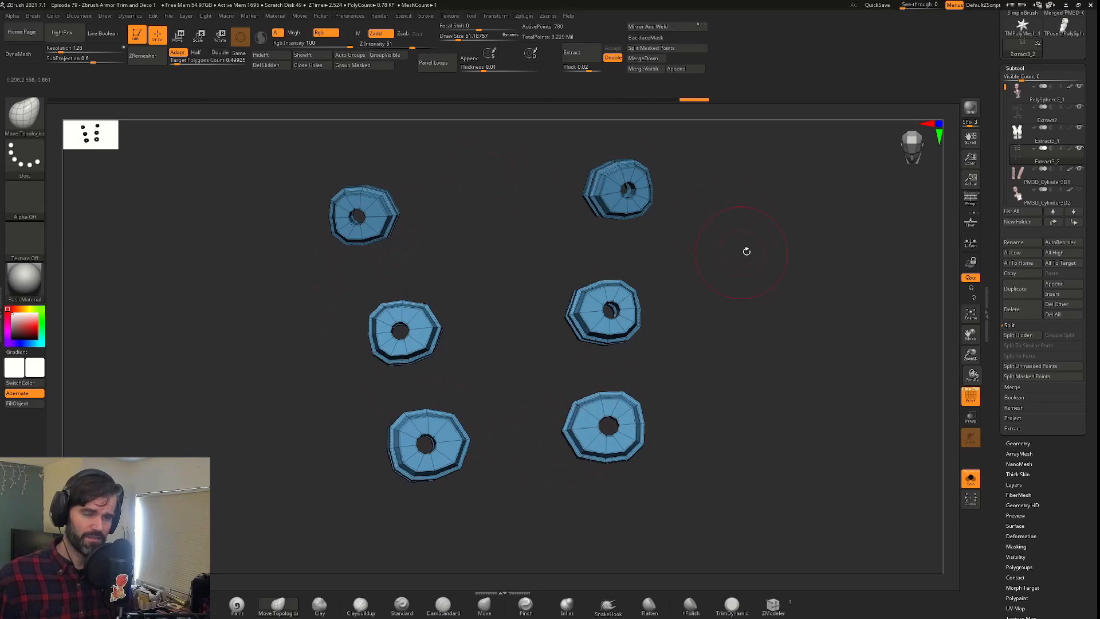
{"action": "left_click_drag", "start_coordinate": [848, 189], "coordinate": [757, 275], "text": "ctrl+shift"}
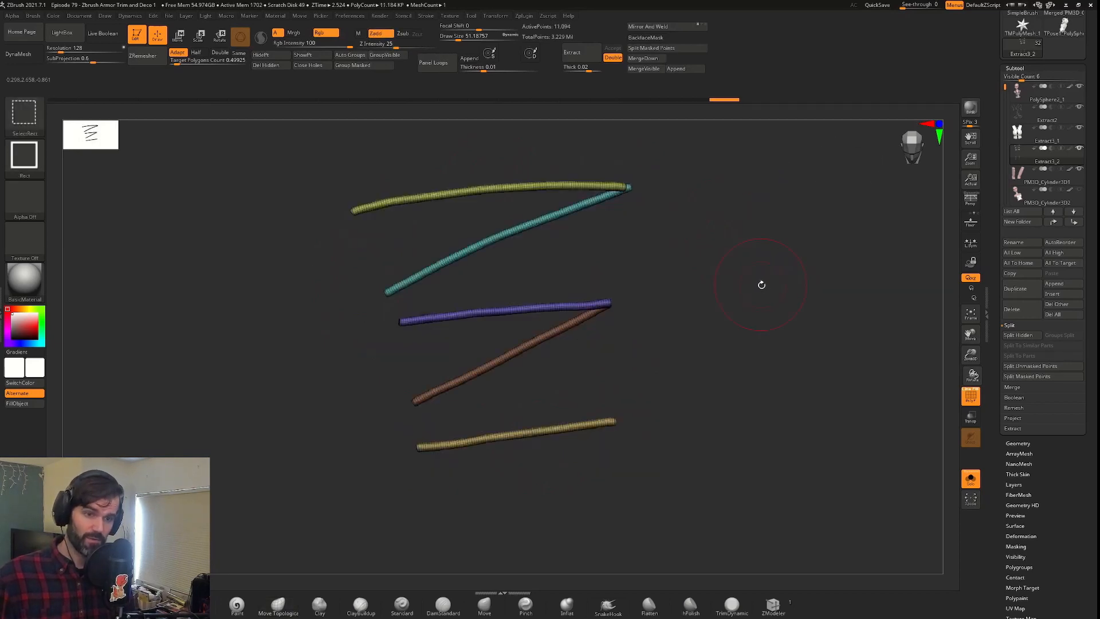
{"action": "mouse_move", "coordinate": [737, 177]}
{"action": "left_mouse_down", "text": "ctrl"}
{"action": "mouse_move", "coordinate": [302, 229]}
{"action": "mouse_move", "coordinate": [658, 459]}
{"action": "mouse_move", "coordinate": [711, 272]}
{"action": "left_mouse_up", "text": "ctrl"}
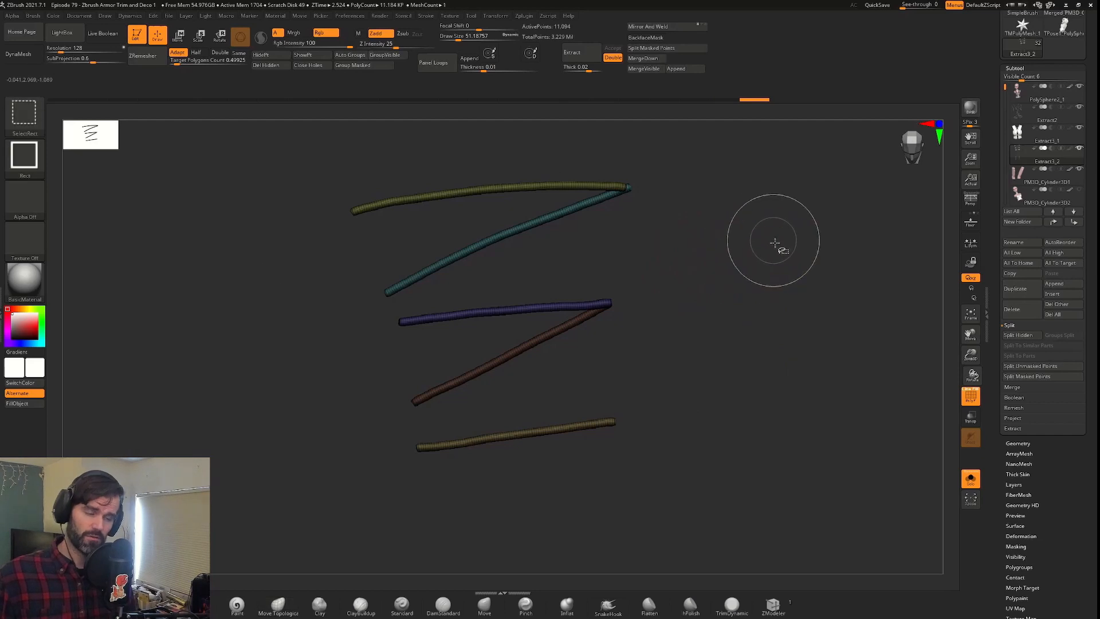
{"action": "left_click", "coordinate": [775, 246], "text": "ctrl+shift"}
{"action": "left_click", "coordinate": [652, 47]}
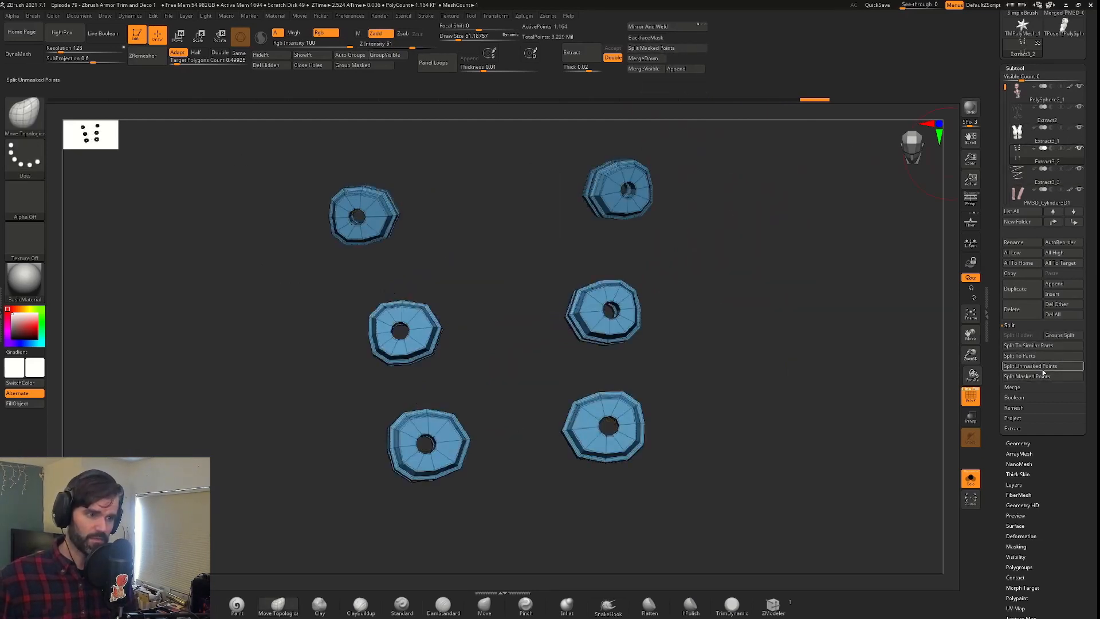
Select and isolate the lacing subtool and choose Move Topological from the sculpting brushes.
{"action": "key", "text": "ctrl+shift+s"}
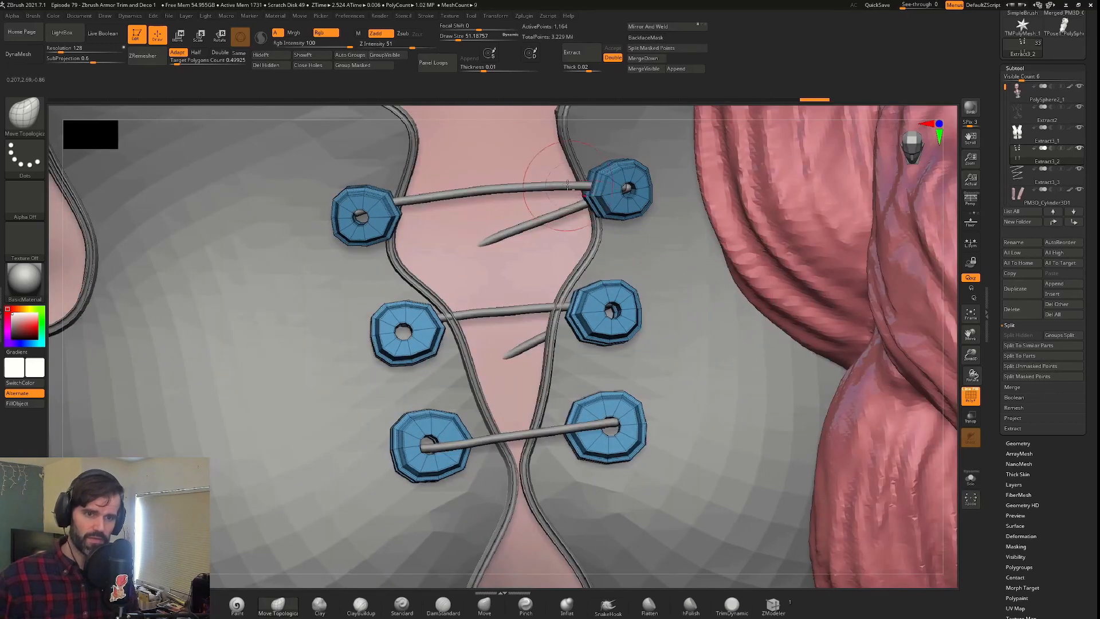
{"action": "left_click", "coordinate": [579, 185], "text": "alt"}
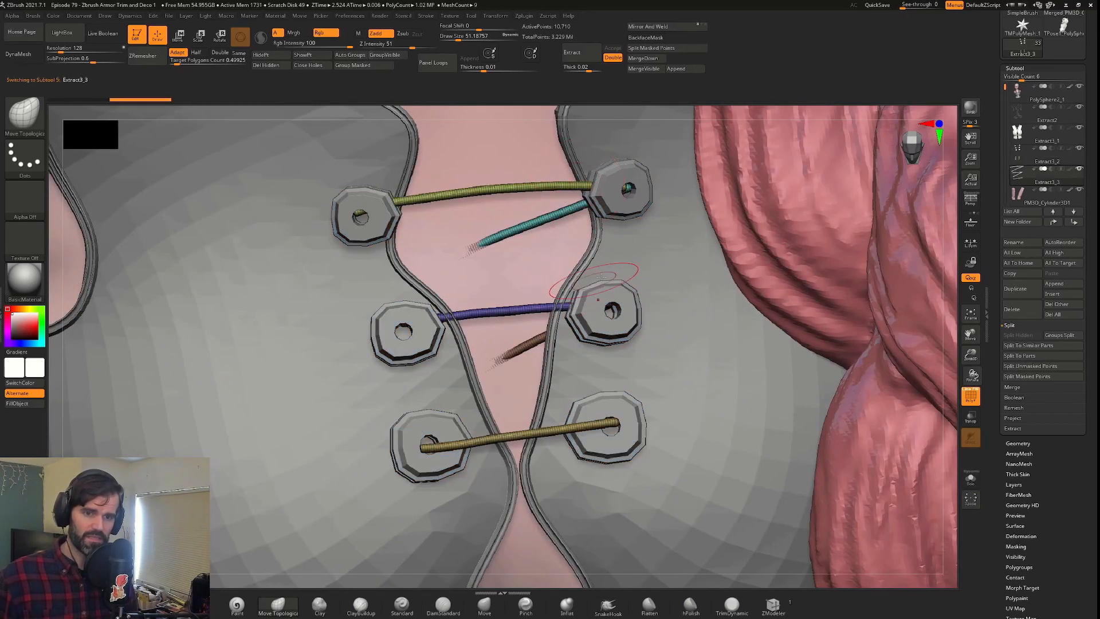
{"action": "key", "text": "ctrl+shift+s"}
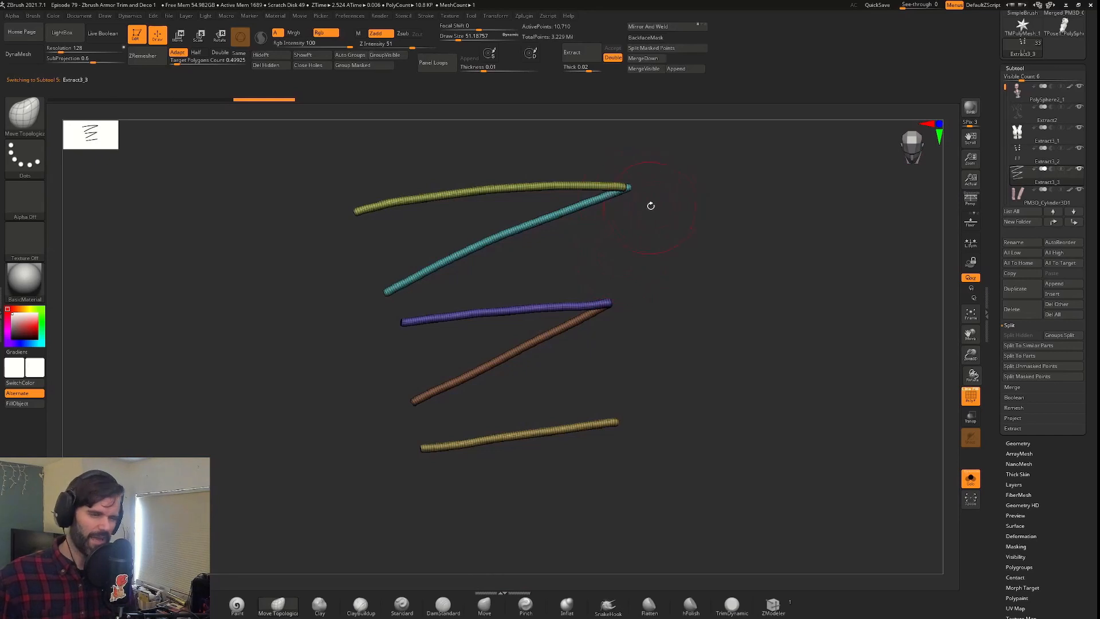
{"action": "left_click", "coordinate": [24, 111]}
{"action": "key", "text": "m"}
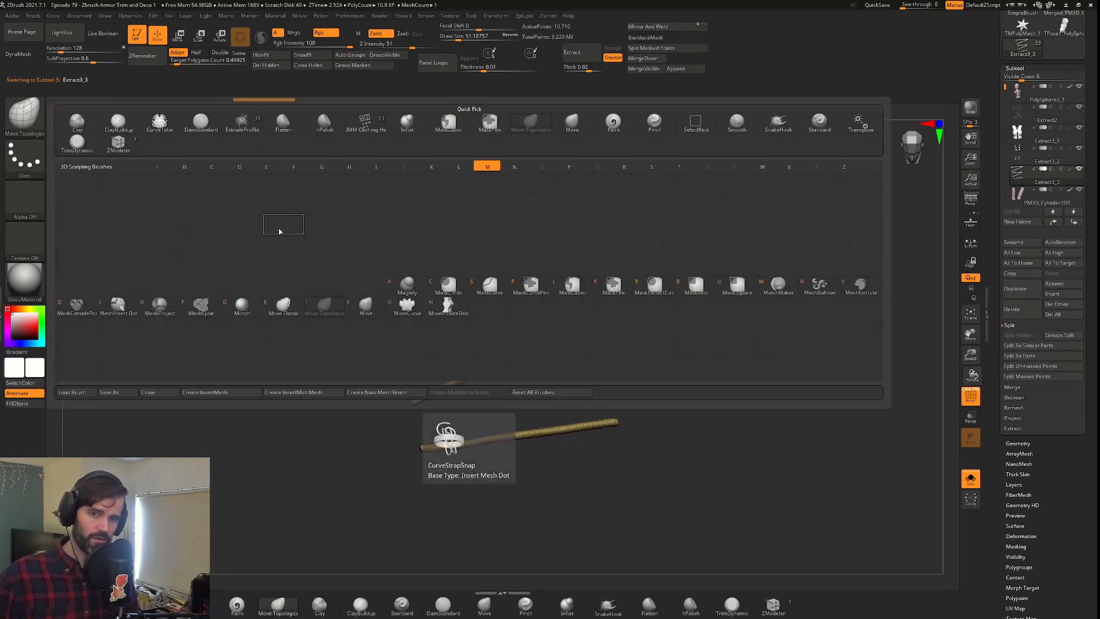
{"action": "left_click", "coordinate": [334, 311]}
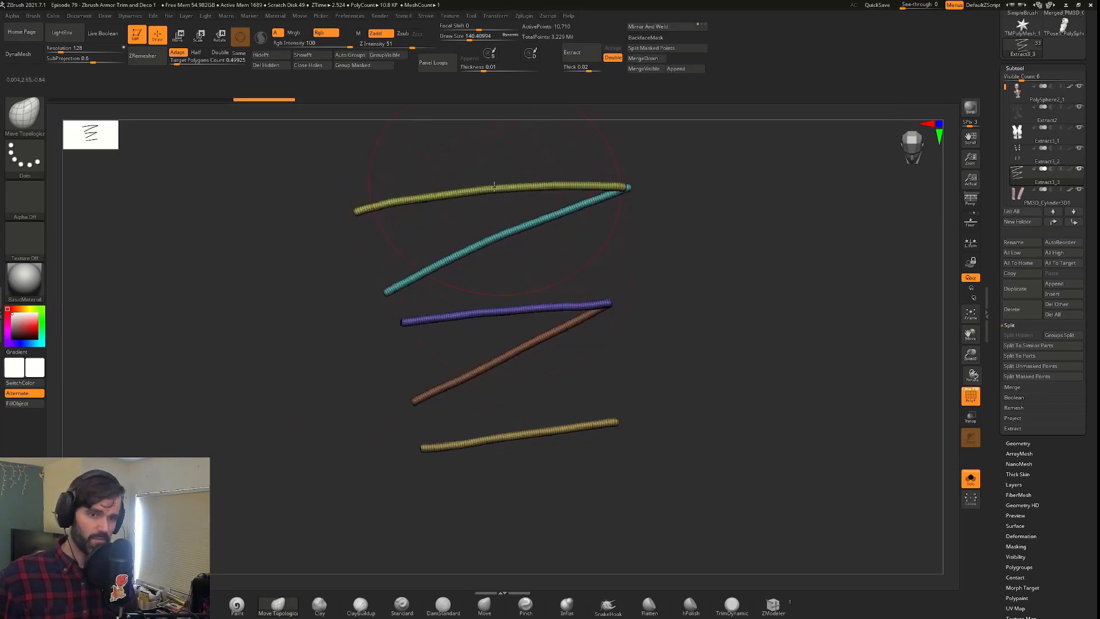
Try pulling individual upper cords with Move Topological and undo the changes.
{"action": "mouse_move", "coordinate": [492, 184]}
{"action": "left_mouse_down"}
{"action": "mouse_move", "coordinate": [493, 206]}
{"action": "mouse_move", "coordinate": [481, 142]}
{"action": "mouse_move", "coordinate": [494, 315]}
{"action": "left_mouse_up"}
{"action": "key", "text": "ctrl+z"}
{"action": "mouse_move", "coordinate": [359, 217]}
{"action": "left_mouse_down"}
{"action": "mouse_move", "coordinate": [369, 245]}
{"action": "mouse_move", "coordinate": [376, 227]}
{"action": "left_mouse_up"}
{"action": "mouse_move", "coordinate": [409, 282]}
{"action": "left_mouse_down"}
{"action": "mouse_move", "coordinate": [417, 299]}
{"action": "mouse_move", "coordinate": [399, 246]}
{"action": "mouse_move", "coordinate": [411, 271]}
{"action": "left_mouse_up"}
{"action": "key", "text": "ctrl+z"}
{"action": "key", "text": "ctrl+z"}
{"action": "key", "text": "ctrl+z"}
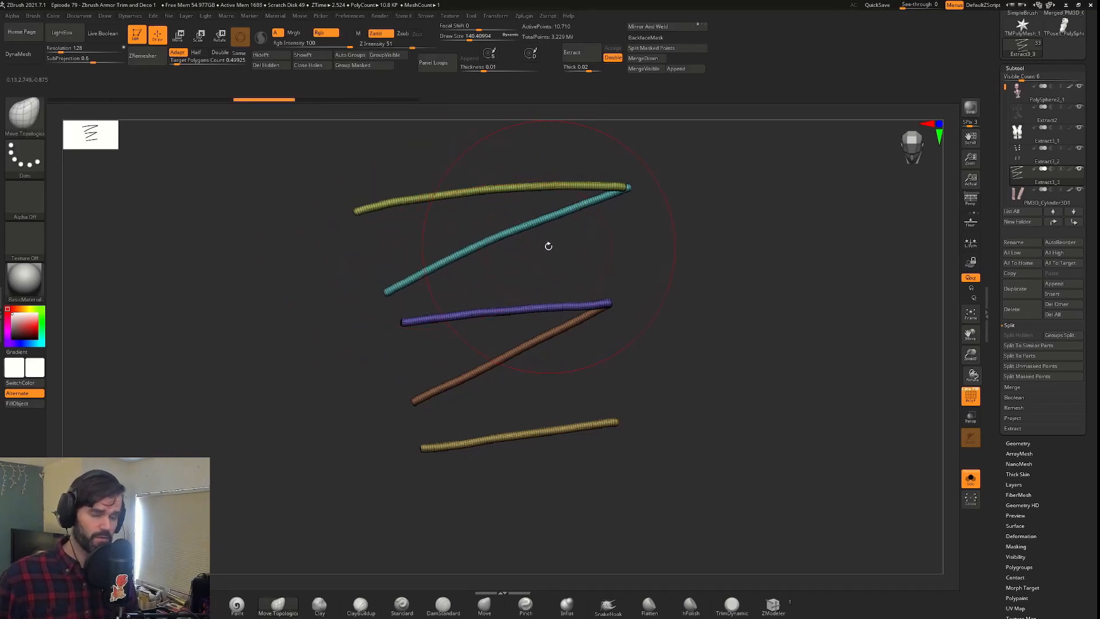
Adjust the brush size and pull the cord ends into the upper and middle snap holes with Move Topological.
{"action": "key", "text": "s"}
{"action": "left_click_drag", "start_coordinate": [507, 257], "coordinate": [466, 265]}
{"action": "mouse_move", "coordinate": [417, 212]}
{"action": "left_mouse_down"}
{"action": "mouse_move", "coordinate": [418, 228]}
{"action": "mouse_move", "coordinate": [417, 162]}
{"action": "mouse_move", "coordinate": [430, 152]}
{"action": "mouse_move", "coordinate": [459, 256]}
{"action": "mouse_move", "coordinate": [455, 204]}
{"action": "mouse_move", "coordinate": [459, 245]}
{"action": "left_mouse_up"}
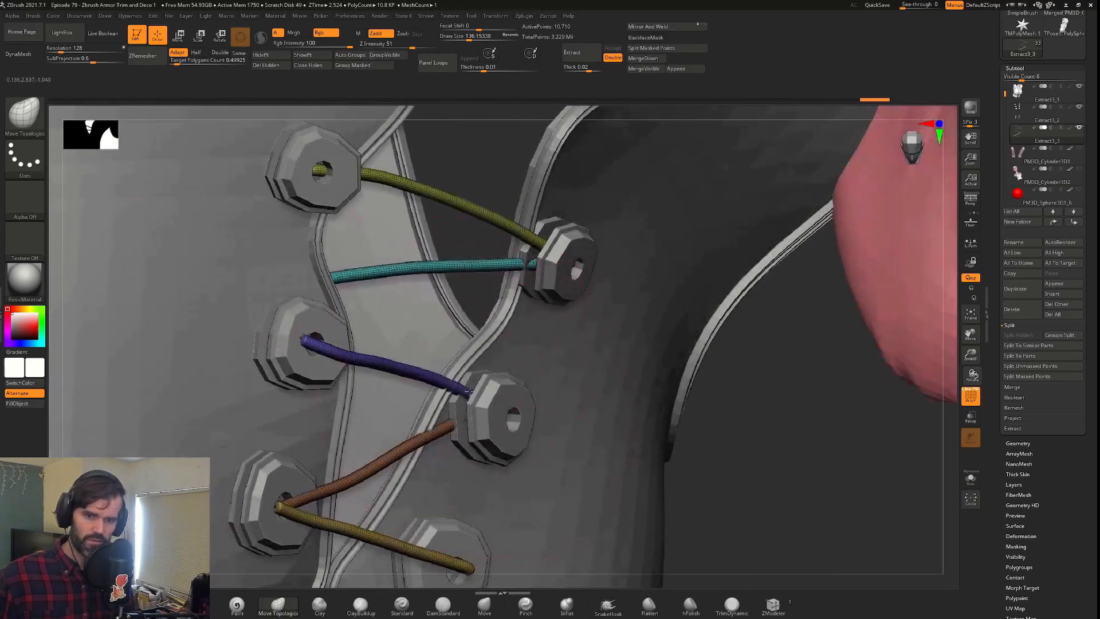
{"action": "left_click_drag", "start_coordinate": [470, 390], "coordinate": [526, 429]}
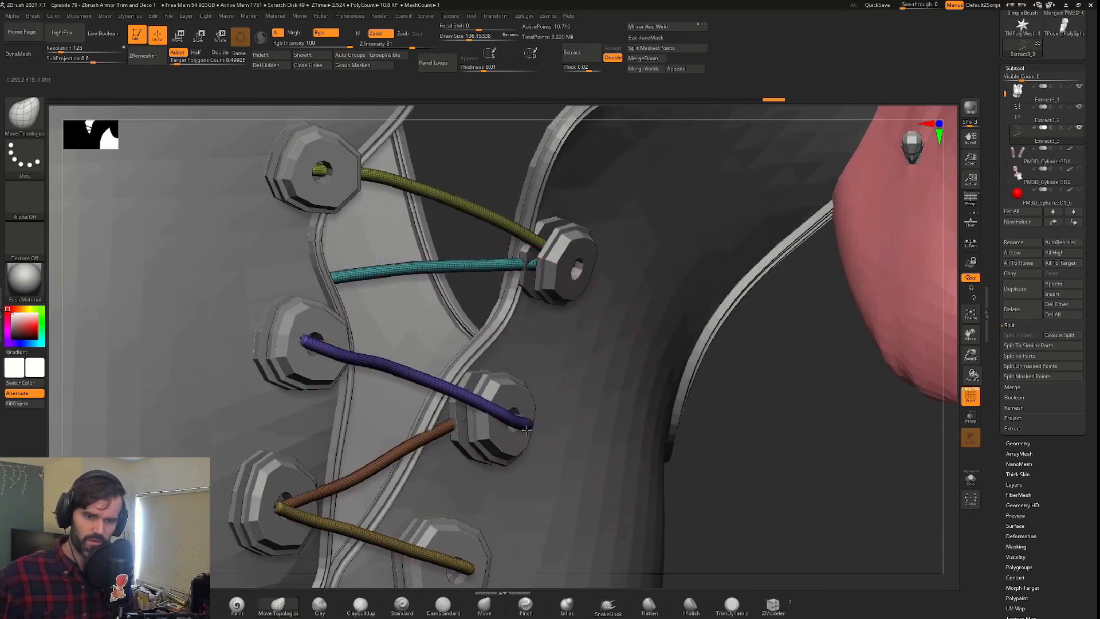
{"action": "left_click_drag", "start_coordinate": [535, 264], "coordinate": [559, 277]}
{"action": "mouse_move", "coordinate": [557, 271]}
{"action": "left_mouse_down"}
{"action": "mouse_move", "coordinate": [575, 279]}
{"action": "mouse_move", "coordinate": [565, 255]}
{"action": "left_mouse_up"}
{"action": "left_click_drag", "start_coordinate": [565, 255], "coordinate": [571, 259]}
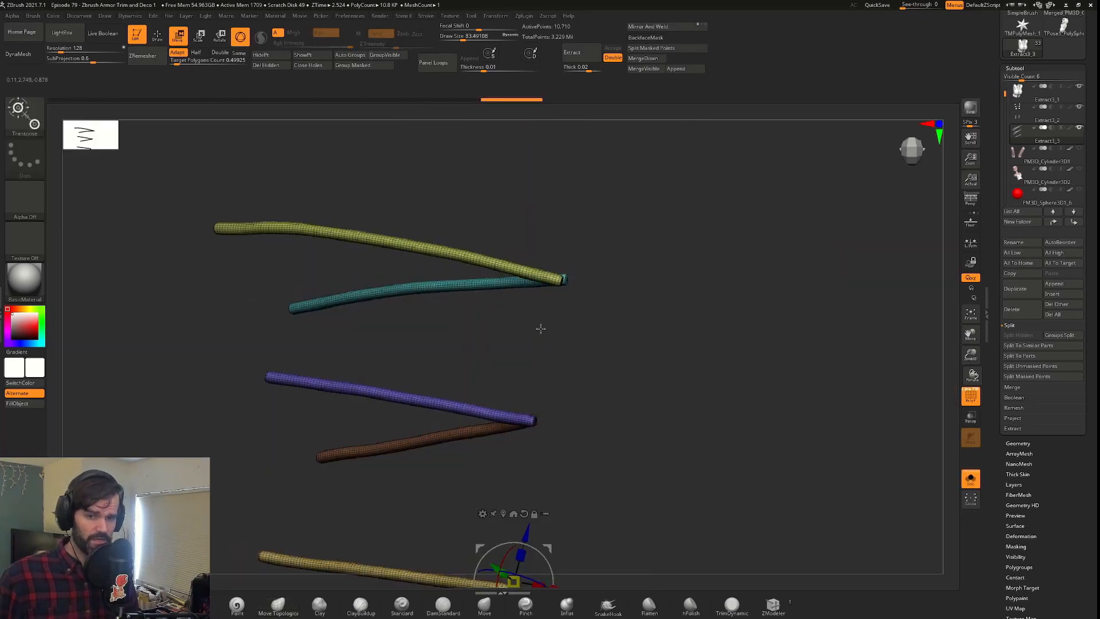
Isolate the teal cord and the brown cord by masking and reposition each one with the transform gizmo toward its snaps.
{"action": "left_click_drag", "start_coordinate": [540, 328], "coordinate": [549, 400]}
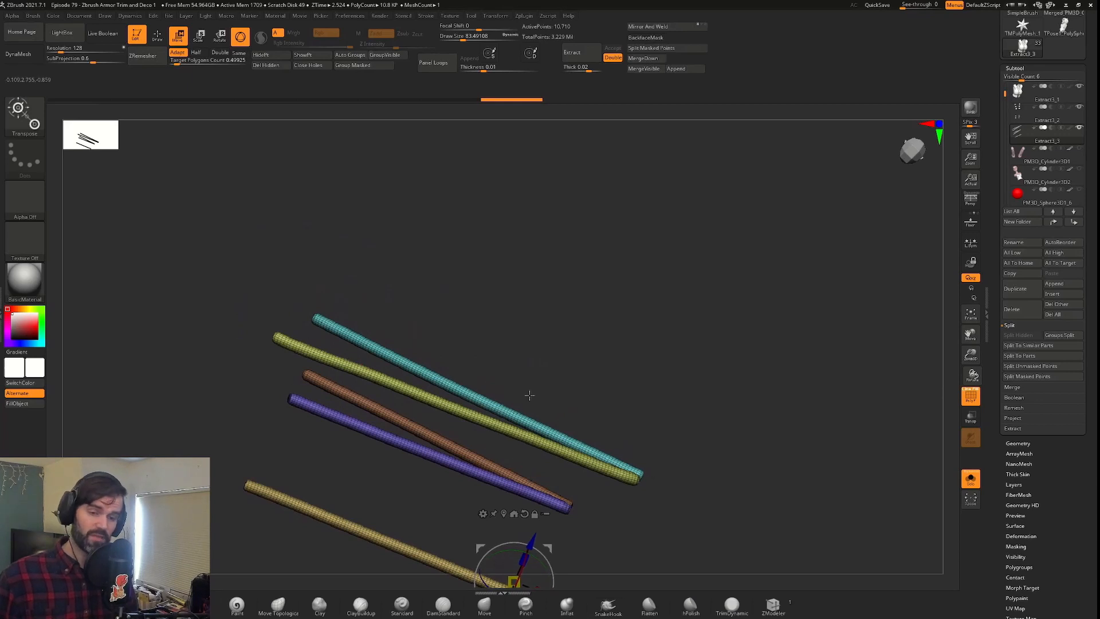
{"action": "left_click", "coordinate": [507, 407]}
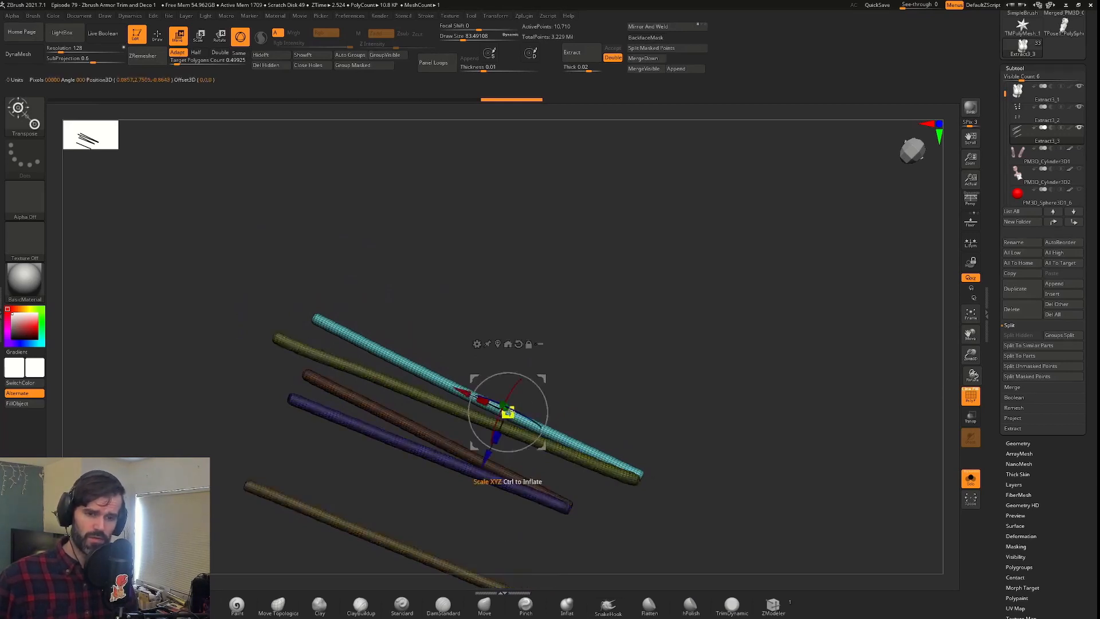
{"action": "left_click_drag", "start_coordinate": [570, 450], "coordinate": [614, 431]}
{"action": "left_click_drag", "start_coordinate": [543, 447], "coordinate": [695, 428], "text": "alt"}
{"action": "left_click_drag", "start_coordinate": [718, 386], "coordinate": [708, 409]}
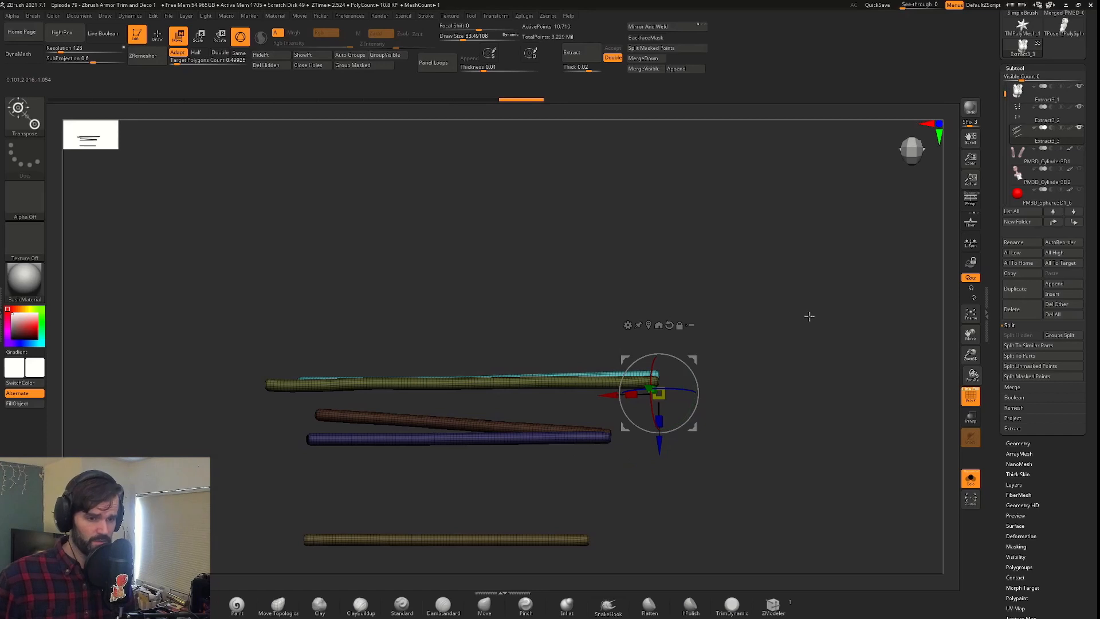
{"action": "left_click", "coordinate": [492, 425], "text": "alt"}
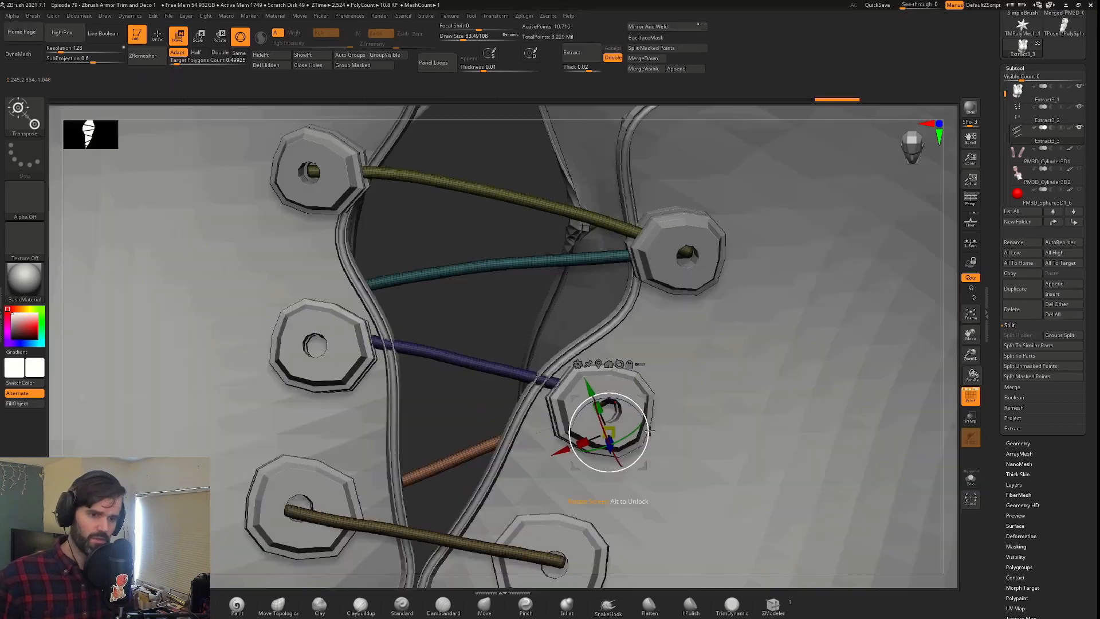
{"action": "mouse_move", "coordinate": [637, 437]}
{"action": "left_mouse_down"}
{"action": "mouse_move", "coordinate": [643, 427]}
{"action": "mouse_move", "coordinate": [646, 446]}
{"action": "mouse_move", "coordinate": [633, 449]}
{"action": "left_mouse_up"}
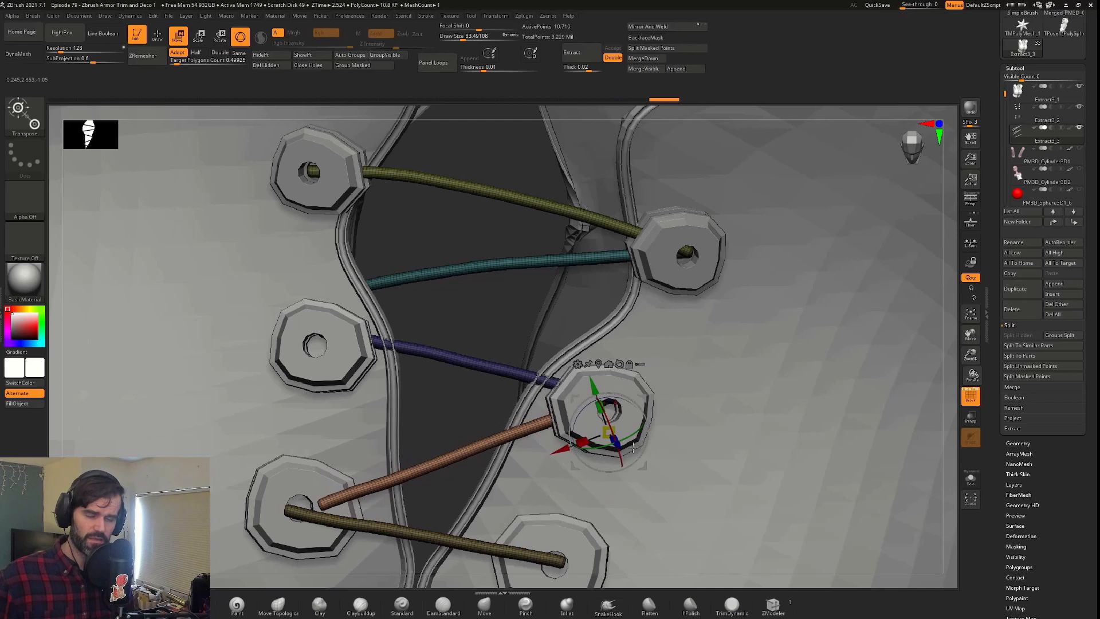
Pull the remaining cord ends into their snap holes with Move Topological so the lacing forms a continuous zigzag.
{"action": "key", "text": "q"}
{"action": "right_click_drag", "start_coordinate": [366, 496], "coordinate": [486, 291]}
{"action": "left_click_drag", "start_coordinate": [352, 274], "coordinate": [368, 275]}
{"action": "right_click_drag", "start_coordinate": [466, 273], "coordinate": [434, 283]}
{"action": "left_click_drag", "start_coordinate": [347, 278], "coordinate": [364, 266]}
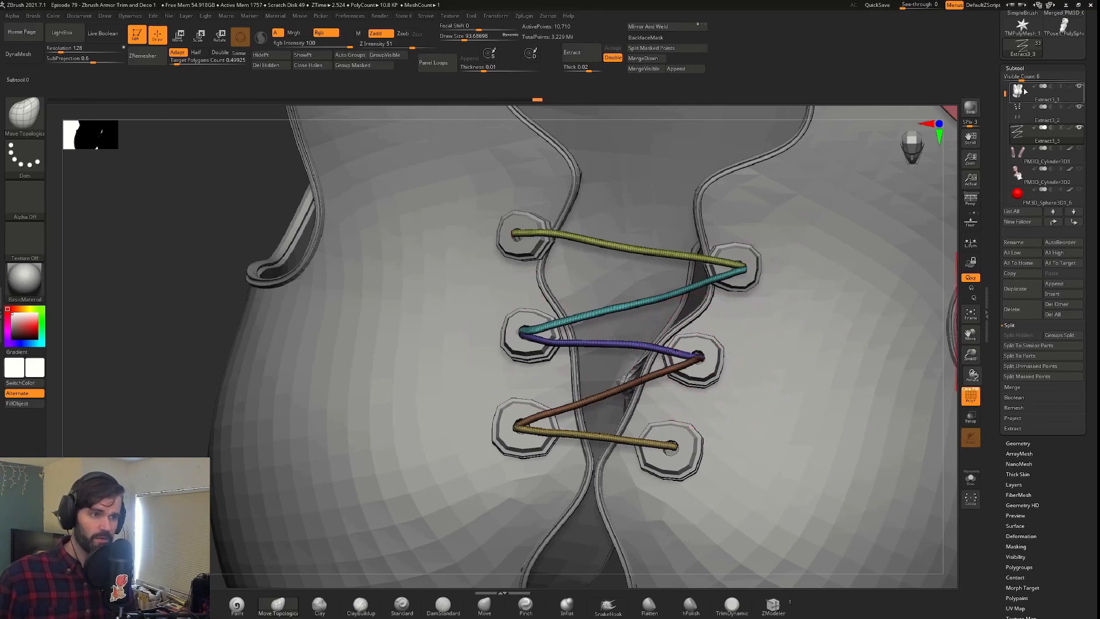
ZRemesh the lacing subtool with a target polygon count of 0.1.
{"action": "left_click", "coordinate": [1015, 68]}
{"action": "left_click", "coordinate": [1023, 78]}
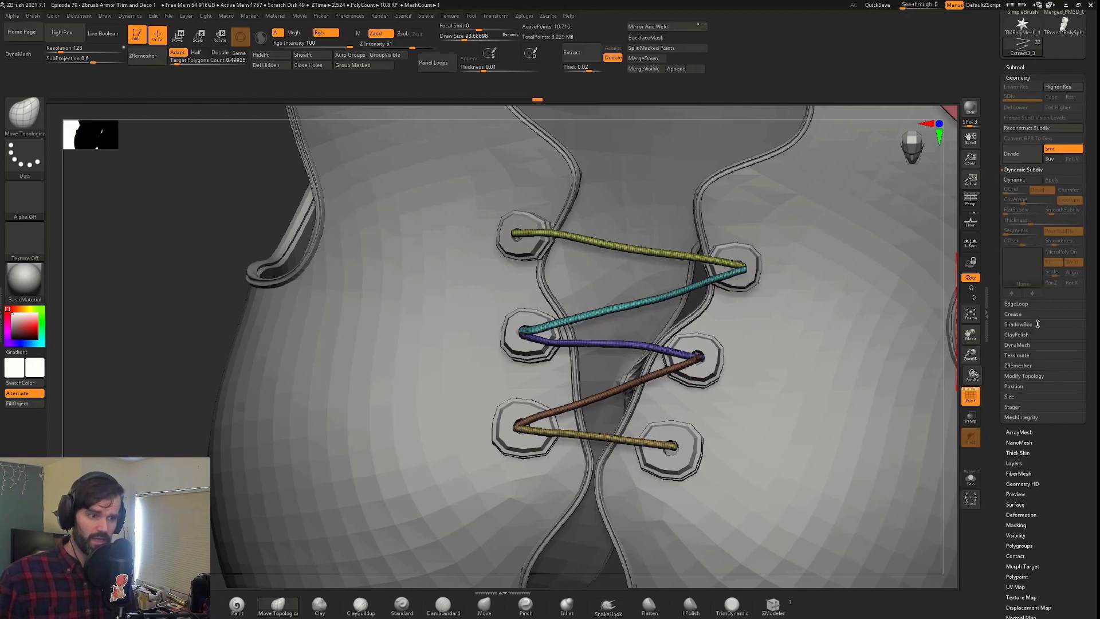
{"action": "left_click", "coordinate": [1027, 366]}
{"action": "left_click", "coordinate": [1008, 304]}
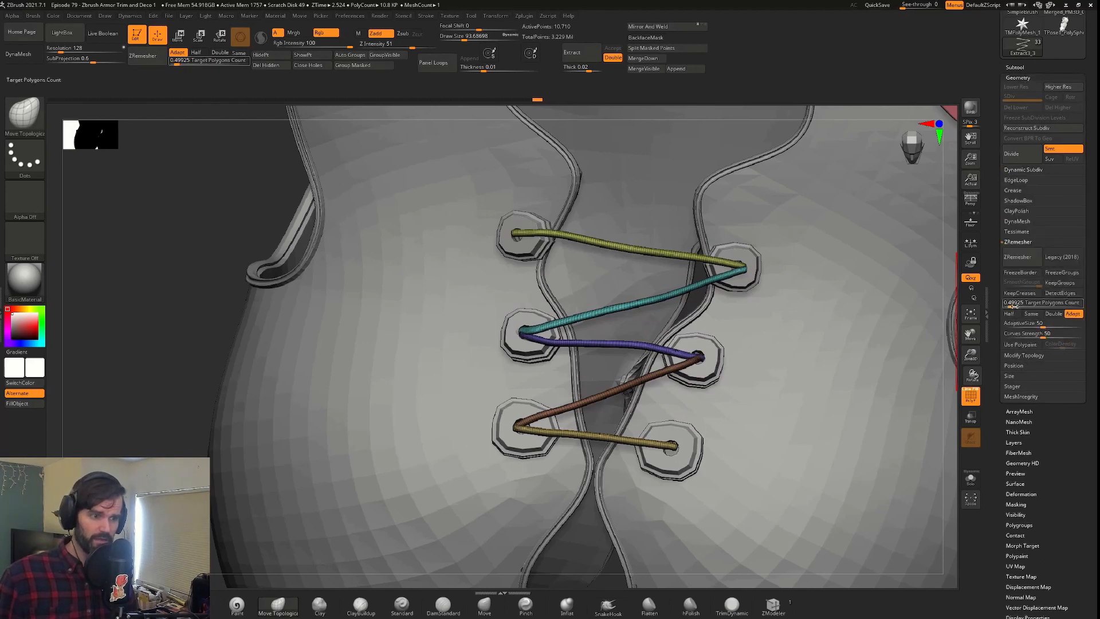
{"action": "left_click", "coordinate": [1020, 258]}
{"action": "right_click_drag", "start_coordinate": [710, 354], "coordinate": [704, 446], "text": "ctrl"}
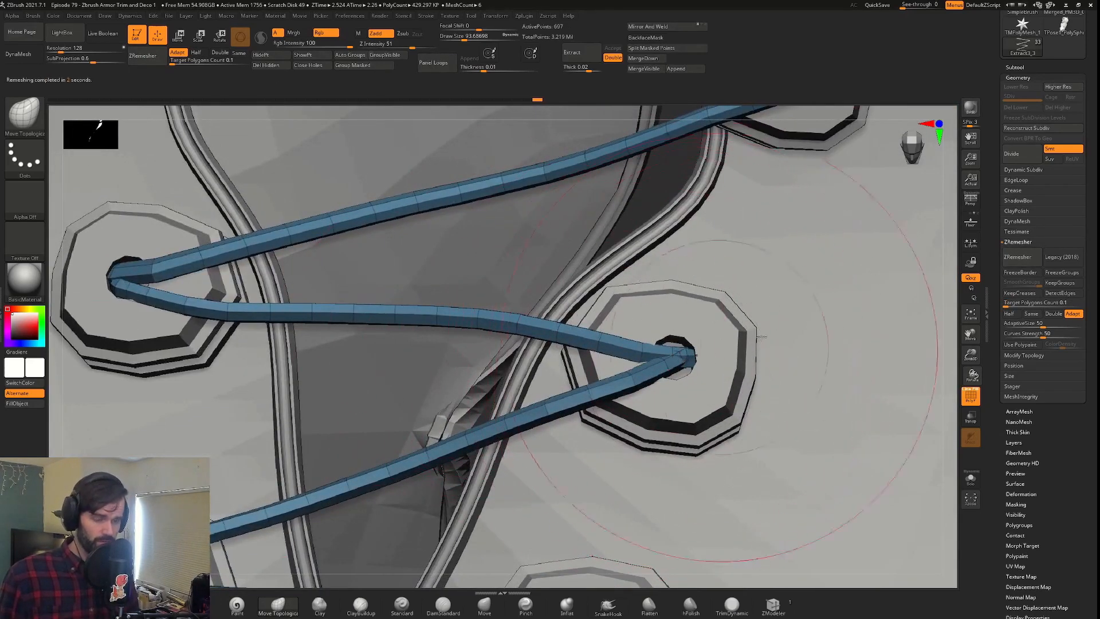
Isolate the remeshed lacing and assign a separate polygroup to each cord with Auto Groups.
{"action": "mouse_move", "coordinate": [949, 331]}
{"action": "left_mouse_down"}
{"action": "mouse_move", "coordinate": [854, 325]}
{"action": "mouse_move", "coordinate": [951, 323]}
{"action": "left_mouse_up"}
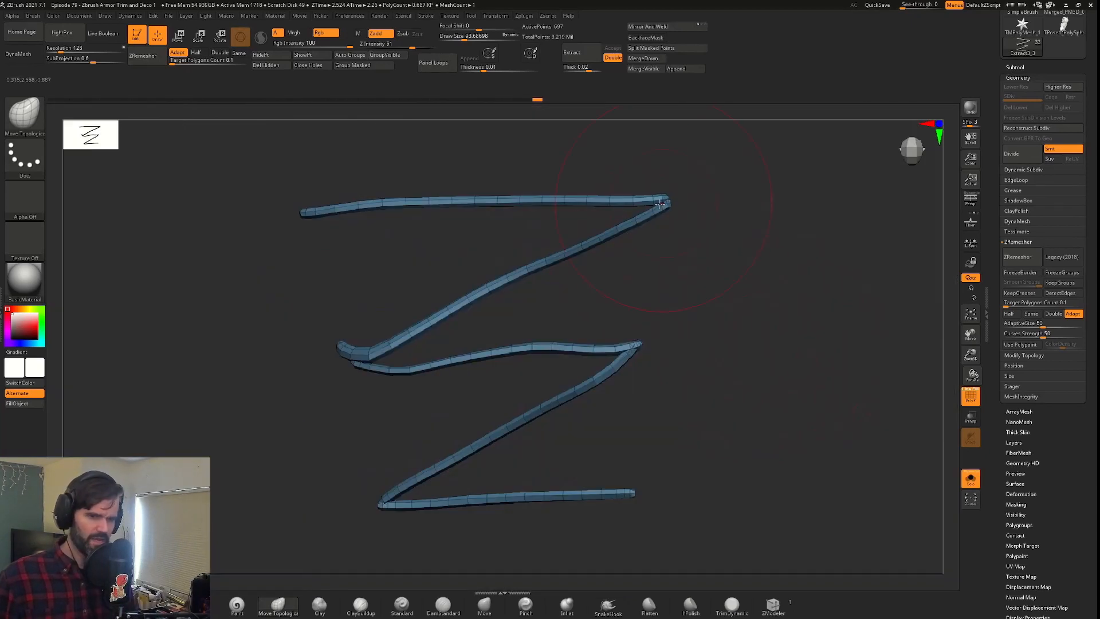
{"action": "left_click", "coordinate": [1019, 525]}
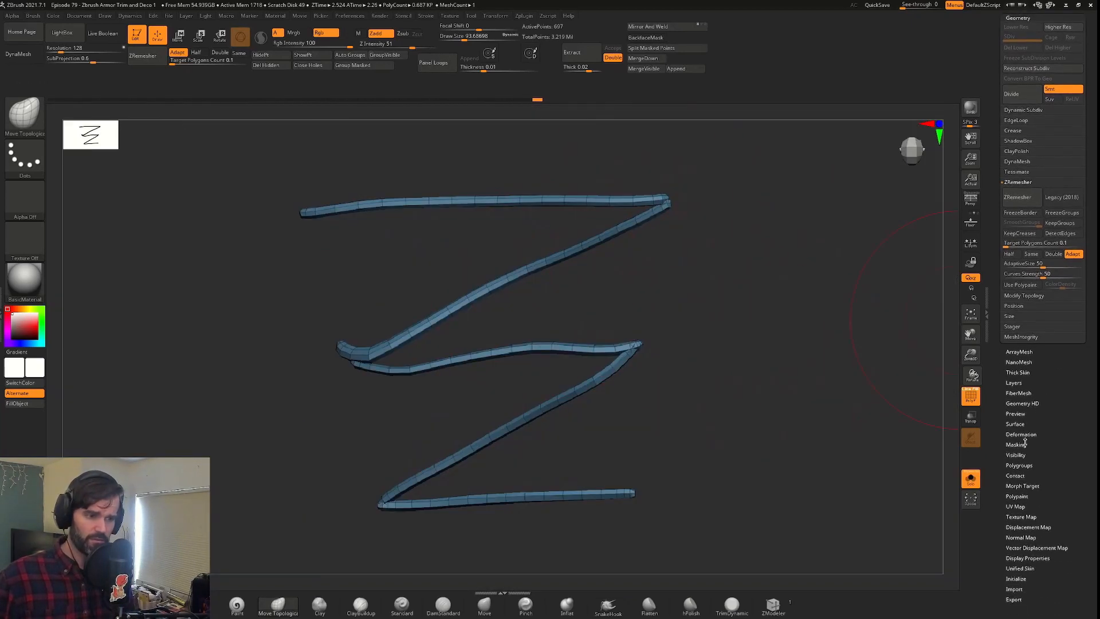
{"action": "left_click", "coordinate": [1034, 192]}
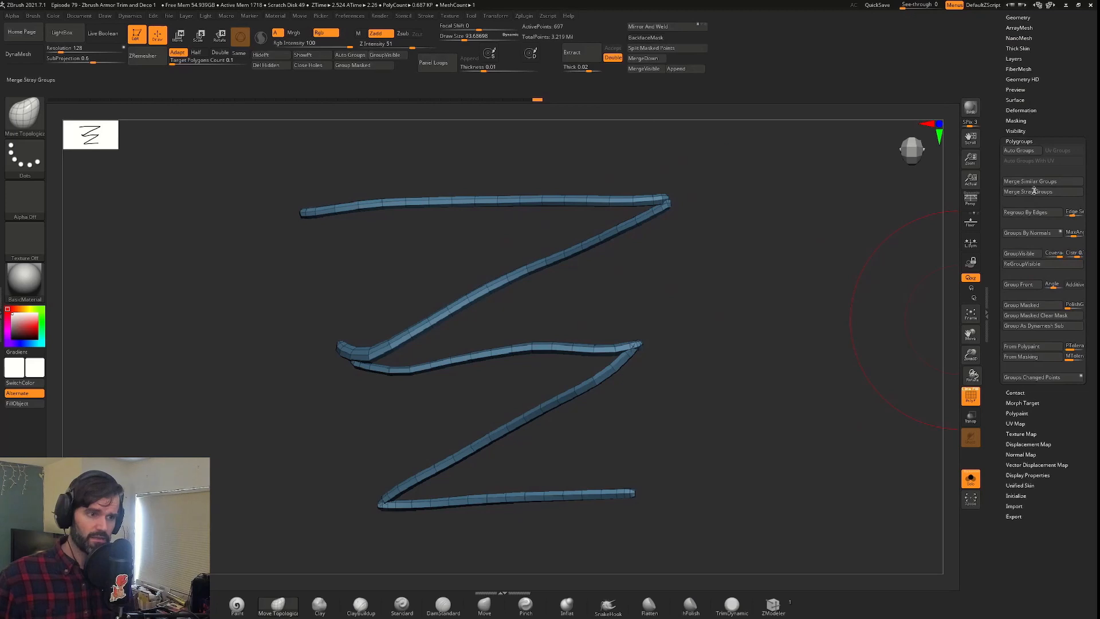
{"action": "left_click", "coordinate": [1023, 151]}
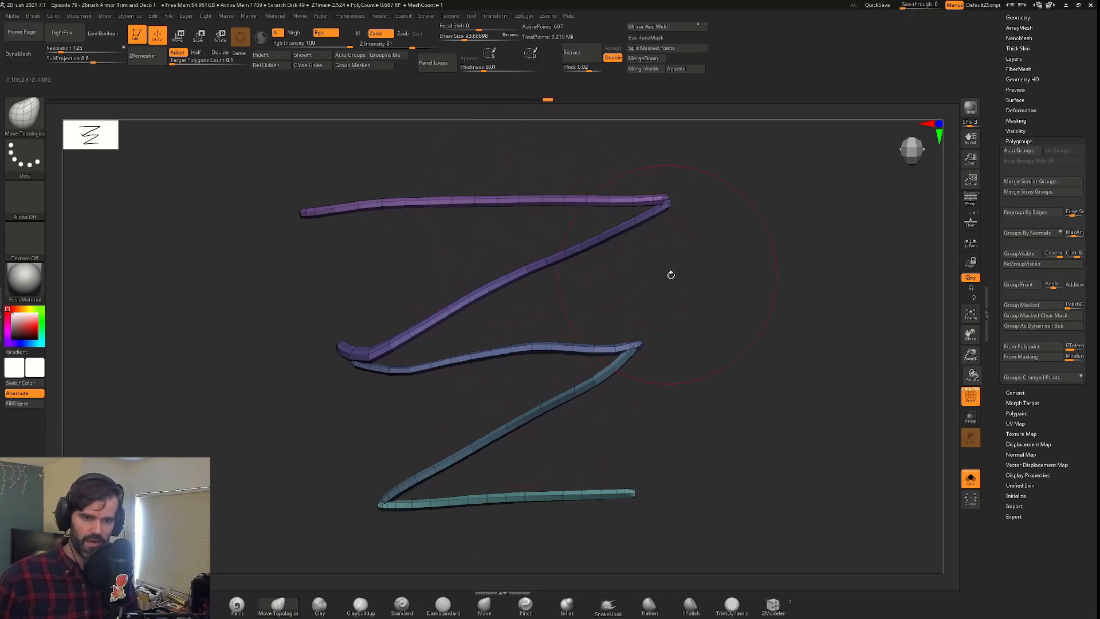
{"action": "key", "text": "alt+s"}
{"action": "left_click_drag", "start_coordinate": [653, 203], "coordinate": [651, 192]}
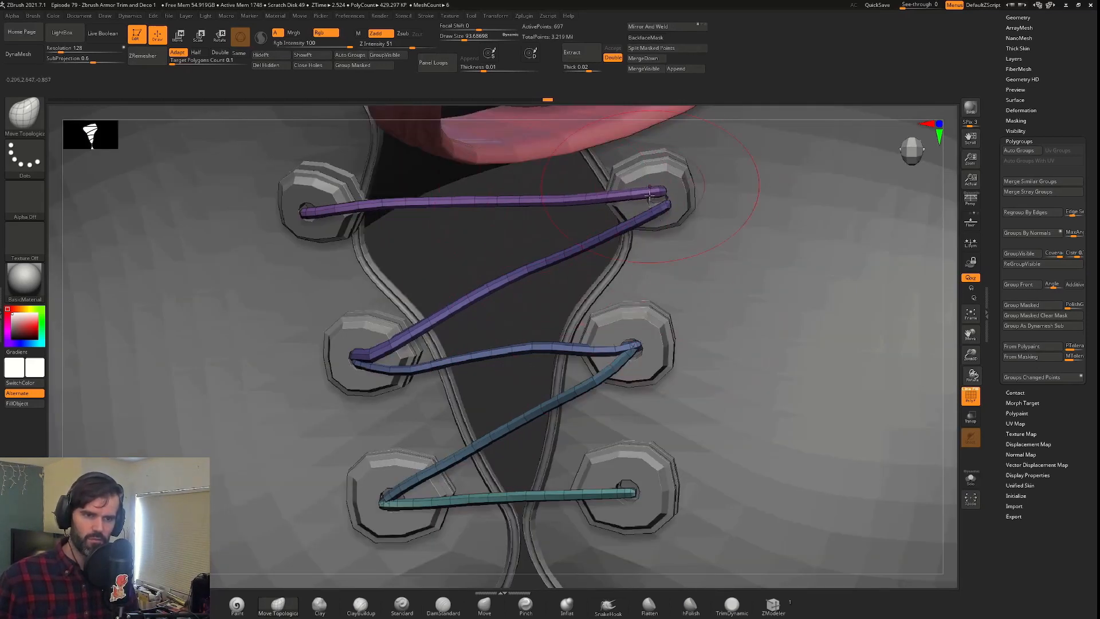
{"action": "key", "text": "ctrl+z"}
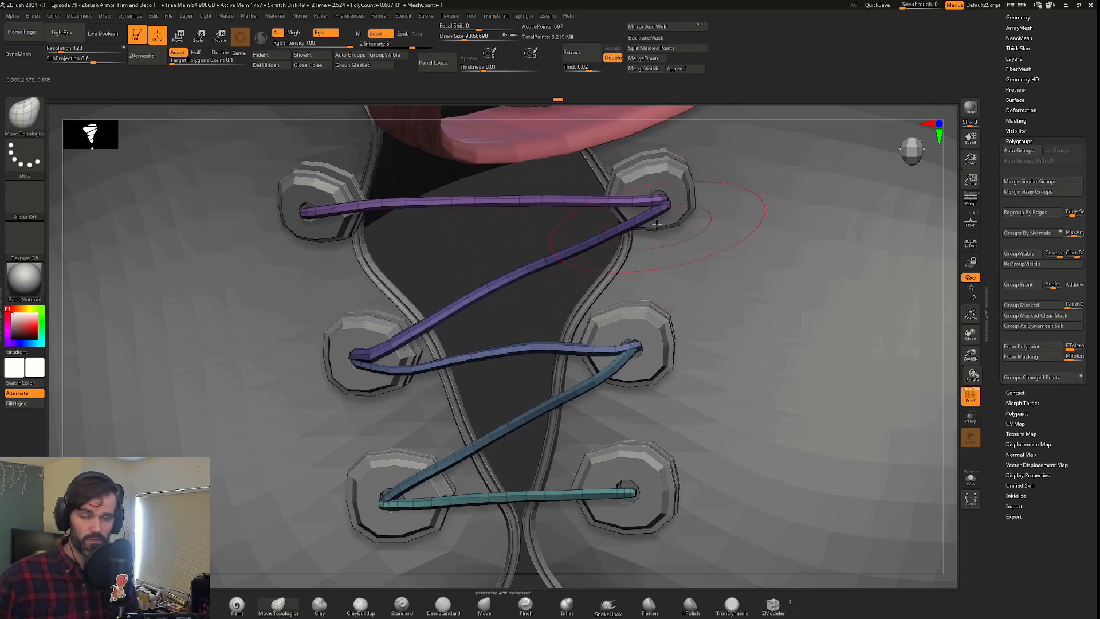
Mask all but the two cord ends meeting at the upper right snap and bend them into its hole with the gizmo.
{"action": "key", "text": "alt+s"}
{"action": "mouse_move", "coordinate": [703, 172]}
{"action": "left_mouse_down", "text": "ctrl"}
{"action": "mouse_move", "coordinate": [629, 171]}
{"action": "mouse_move", "coordinate": [700, 254]}
{"action": "mouse_move", "coordinate": [734, 245]}
{"action": "left_mouse_up", "text": "ctrl"}
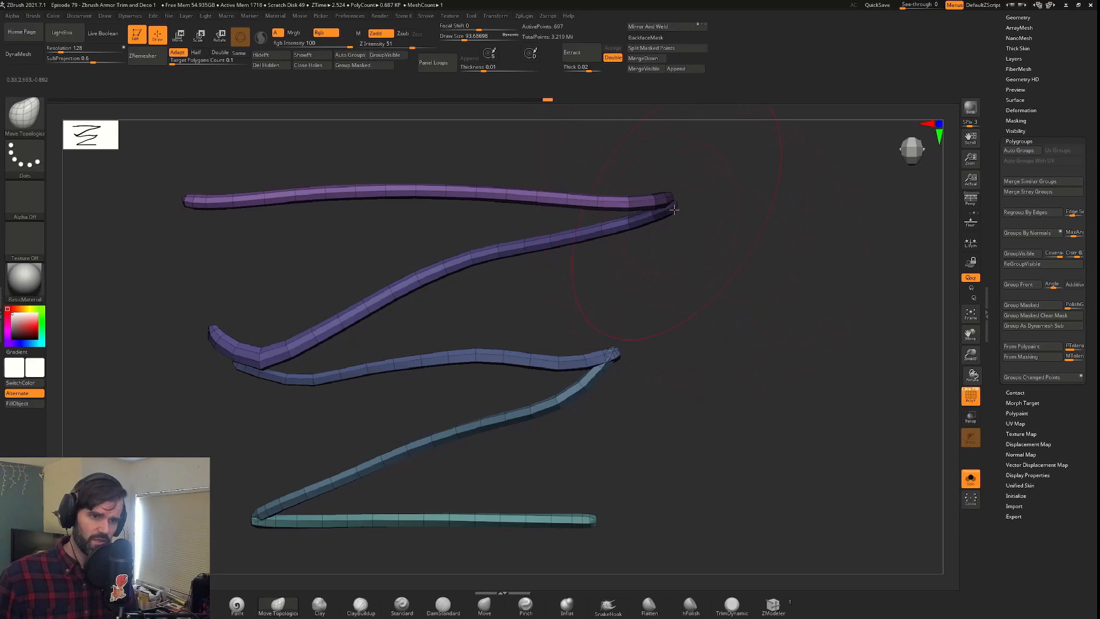
{"action": "left_click", "coordinate": [744, 216], "text": "ctrl"}
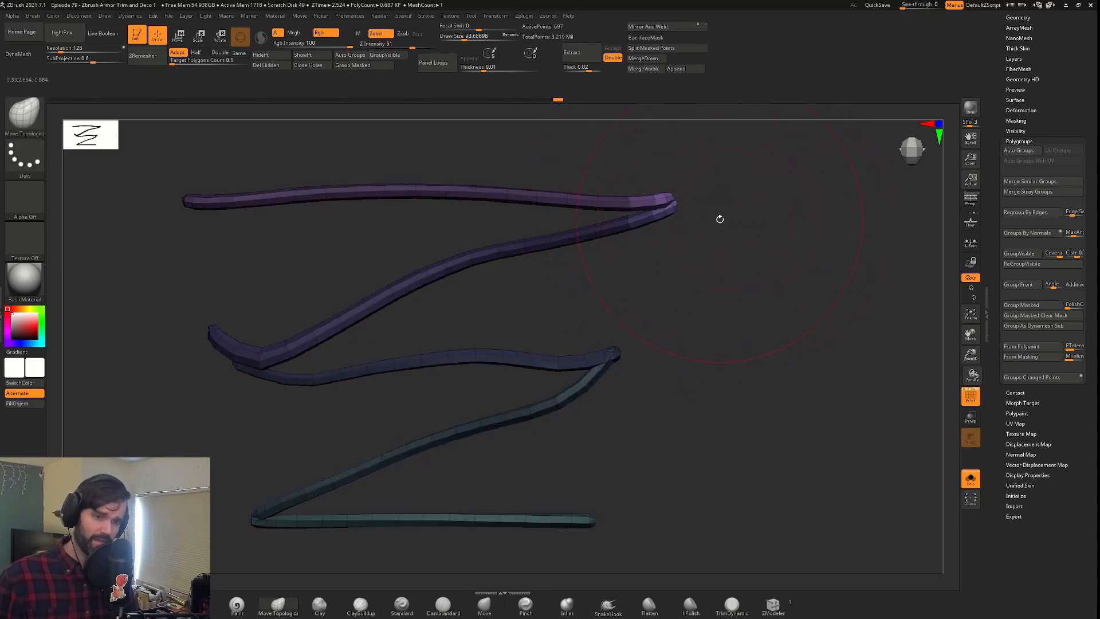
{"action": "key", "text": "w"}
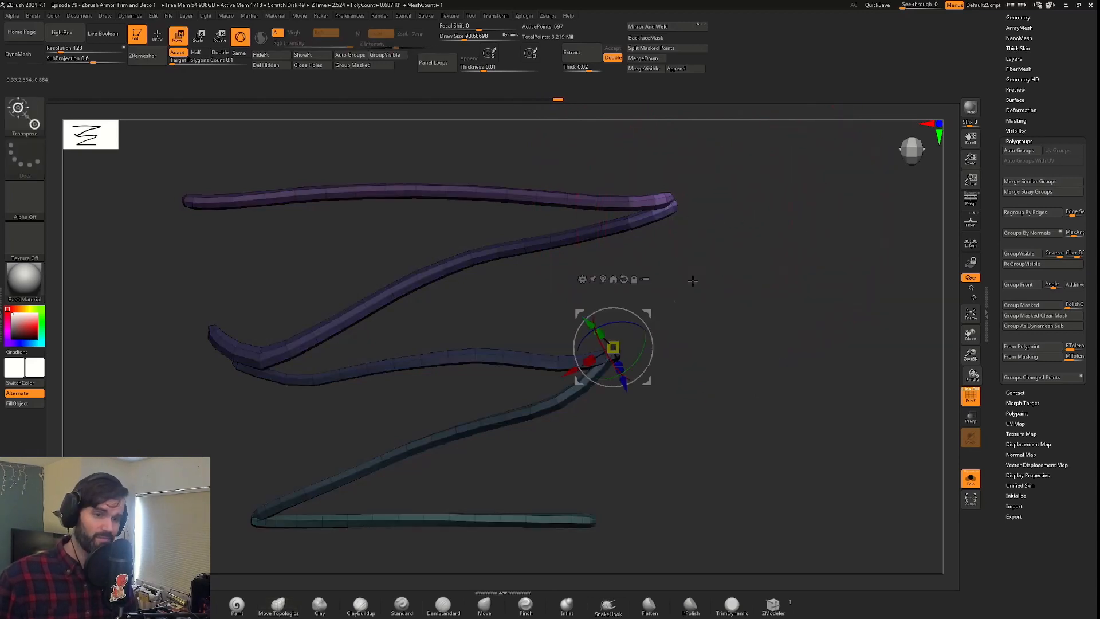
{"action": "left_click", "coordinate": [653, 205]}
{"action": "mouse_move", "coordinate": [670, 210]}
{"action": "left_mouse_down"}
{"action": "mouse_move", "coordinate": [741, 226]}
{"action": "mouse_move", "coordinate": [659, 209]}
{"action": "left_mouse_up"}
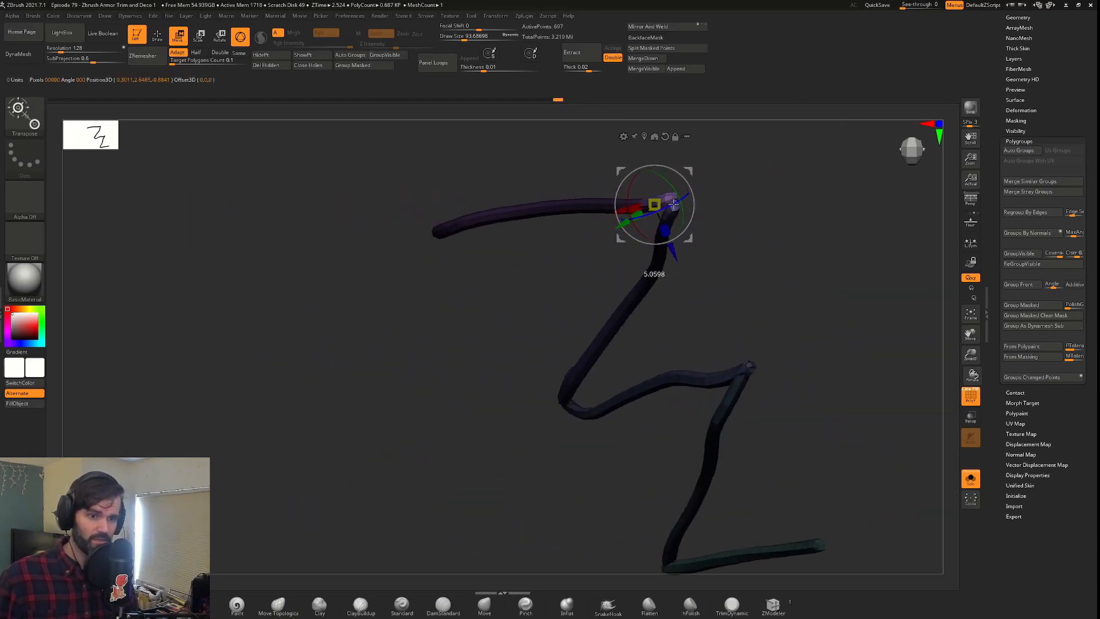
{"action": "left_click_drag", "start_coordinate": [735, 208], "coordinate": [770, 230]}
{"action": "left_click_drag", "start_coordinate": [689, 237], "coordinate": [703, 230]}
{"action": "left_click_drag", "start_coordinate": [418, 346], "coordinate": [447, 347]}
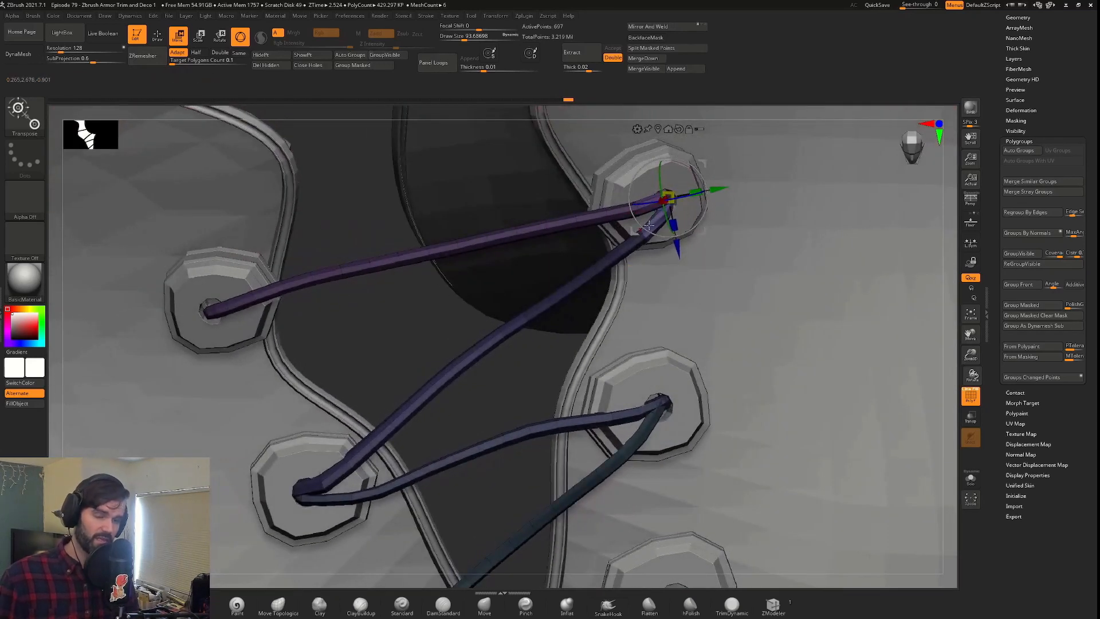
{"action": "left_click_drag", "start_coordinate": [840, 220], "coordinate": [940, 261]}
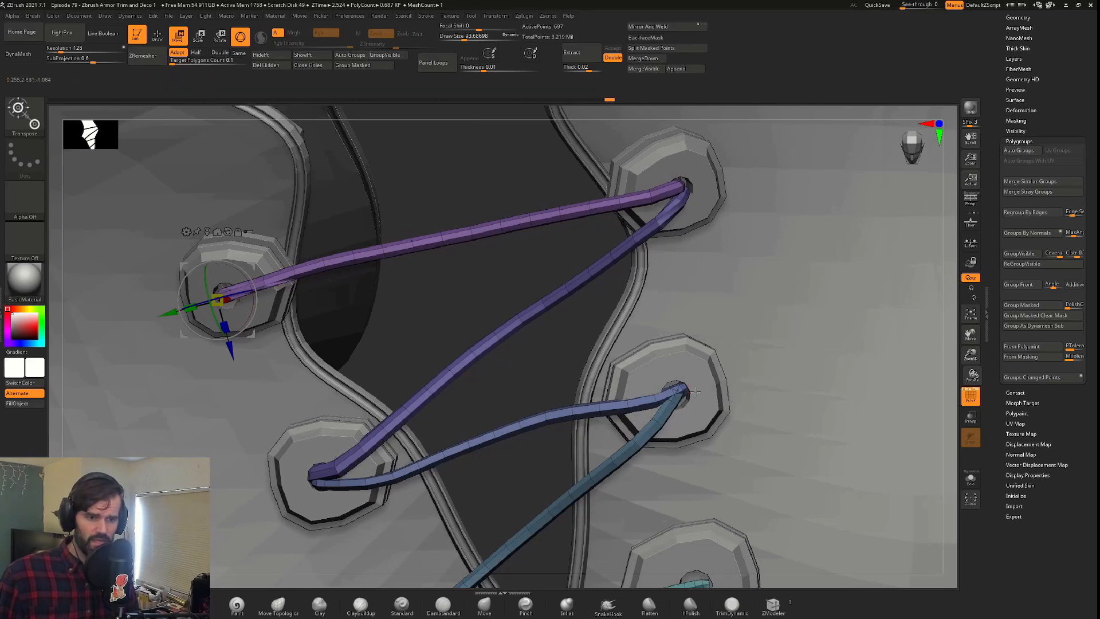
Mask all but the cord ends at the middle left snap and shift them into its hole with the gizmo.
{"action": "key", "text": "alt+s"}
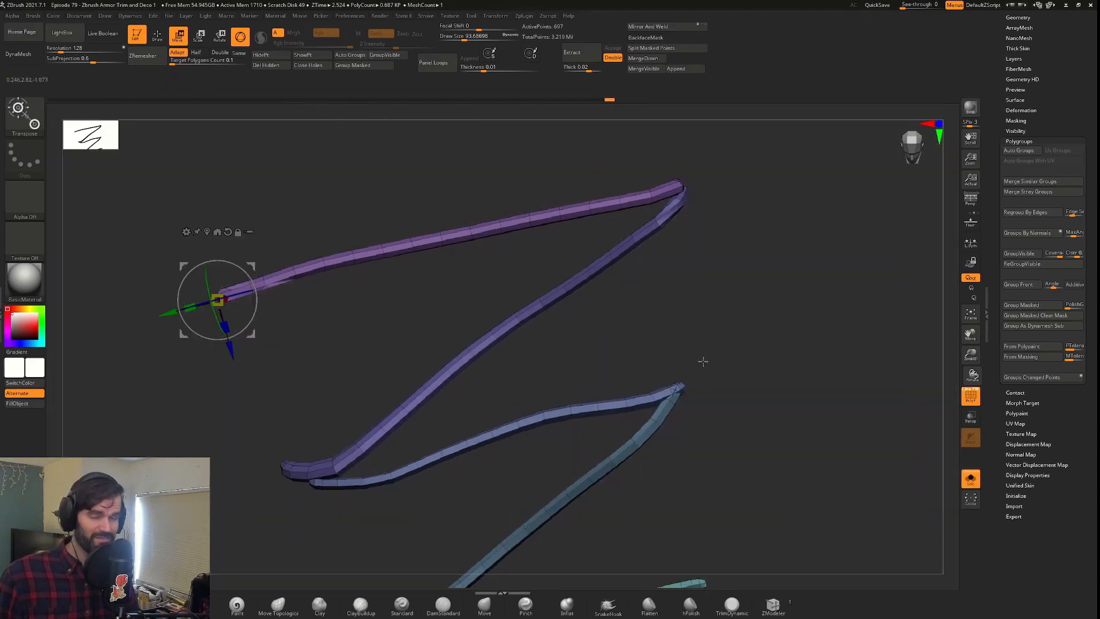
{"action": "mouse_move", "coordinate": [745, 363]}
{"action": "left_mouse_down"}
{"action": "mouse_move", "coordinate": [658, 358]}
{"action": "mouse_move", "coordinate": [724, 285]}
{"action": "mouse_move", "coordinate": [695, 294]}
{"action": "mouse_move", "coordinate": [710, 283]}
{"action": "left_mouse_up"}
{"action": "mouse_move", "coordinate": [288, 346]}
{"action": "left_mouse_down", "text": "ctrl"}
{"action": "mouse_move", "coordinate": [282, 444]}
{"action": "mouse_move", "coordinate": [217, 347]}
{"action": "left_mouse_up", "text": "ctrl"}
{"action": "key", "text": "ctrl+i"}
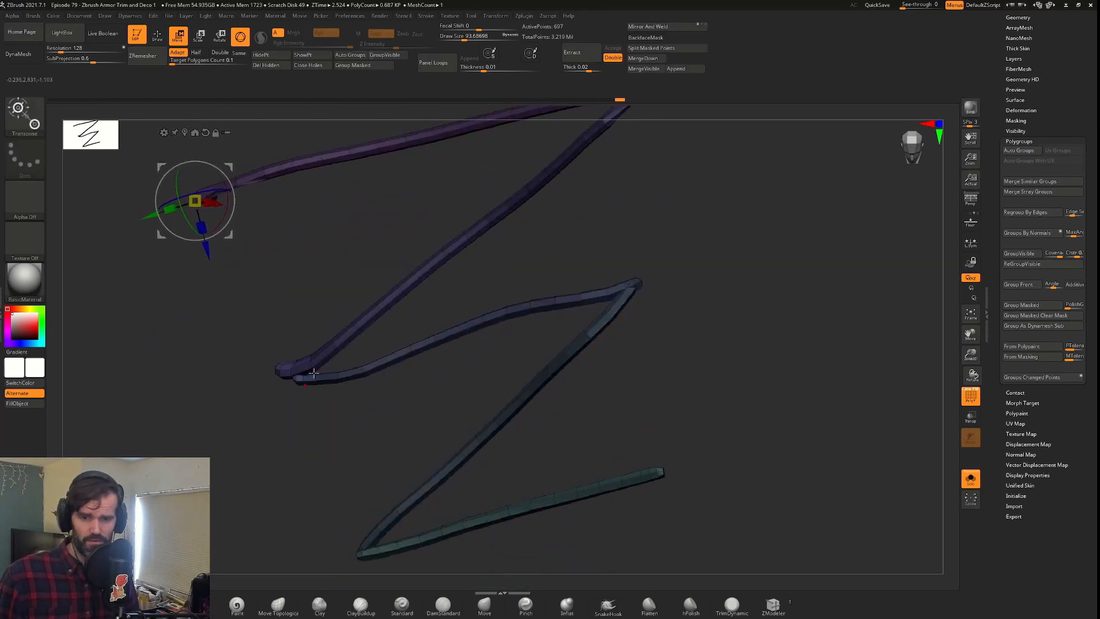
{"action": "left_click", "coordinate": [296, 374], "text": "alt"}
{"action": "left_click_drag", "start_coordinate": [365, 352], "coordinate": [317, 416]}
{"action": "key", "text": "alt+s"}
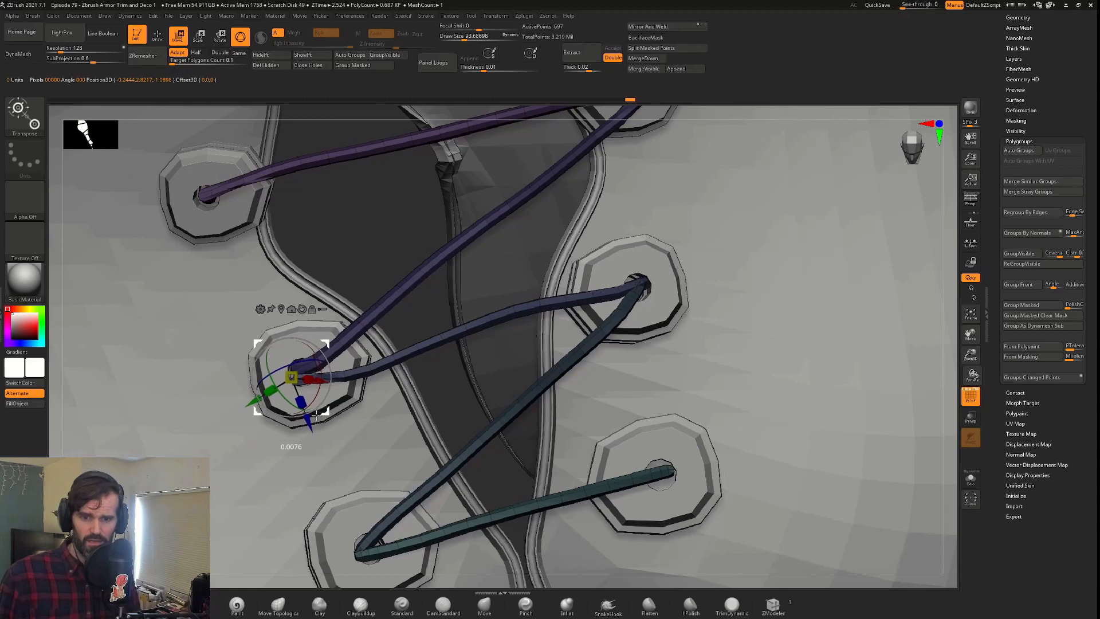
Mask all but the cord ends at the middle right snap and rotate them into its hole with the gizmo.
{"action": "key", "text": "alt+s"}
{"action": "left_click_drag", "start_coordinate": [436, 315], "coordinate": [467, 326], "text": "ctrl"}
{"action": "mouse_move", "coordinate": [658, 258]}
{"action": "left_mouse_down", "text": "ctrl"}
{"action": "mouse_move", "coordinate": [609, 280]}
{"action": "mouse_move", "coordinate": [689, 270]}
{"action": "left_mouse_up", "text": "ctrl"}
{"action": "left_click", "coordinate": [695, 277], "text": "ctrl"}
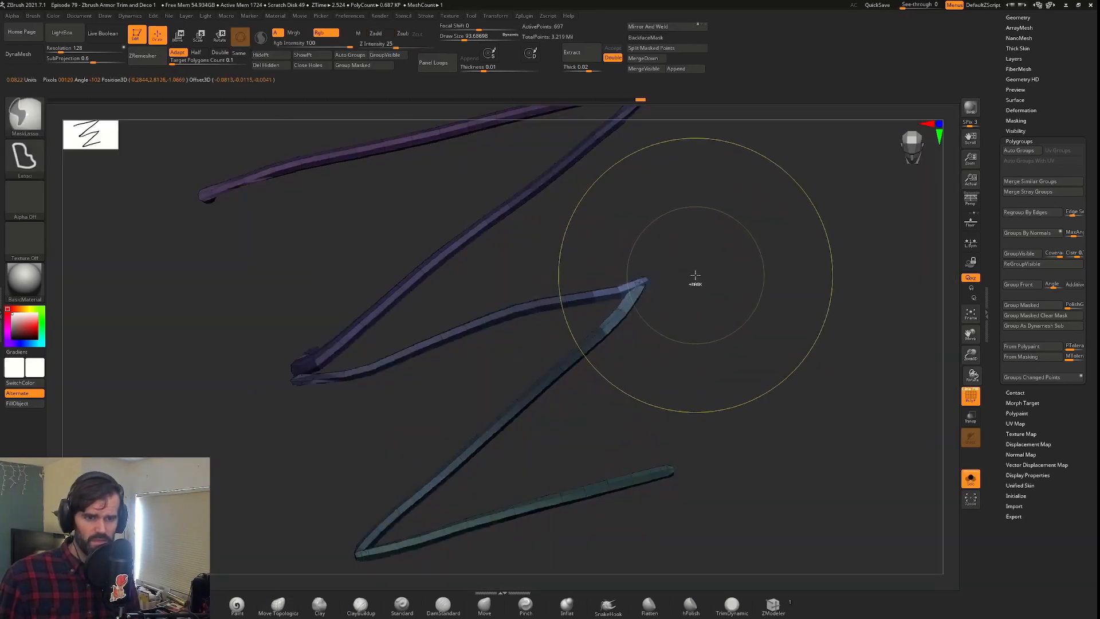
{"action": "key", "text": "w"}
{"action": "left_click", "coordinate": [635, 291]}
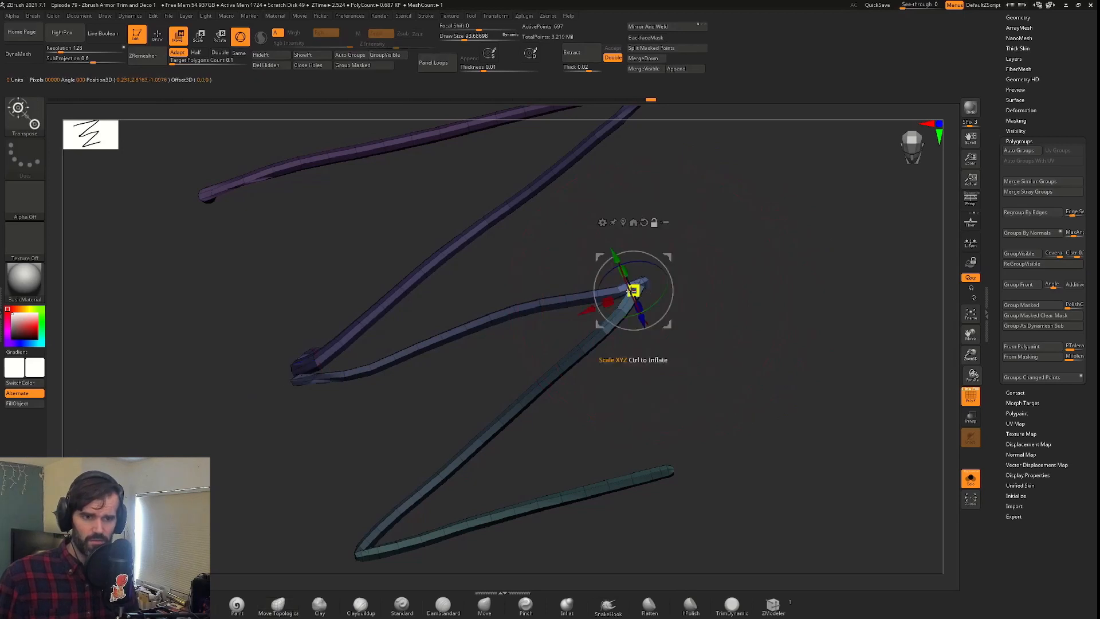
{"action": "key", "text": "alt+s"}
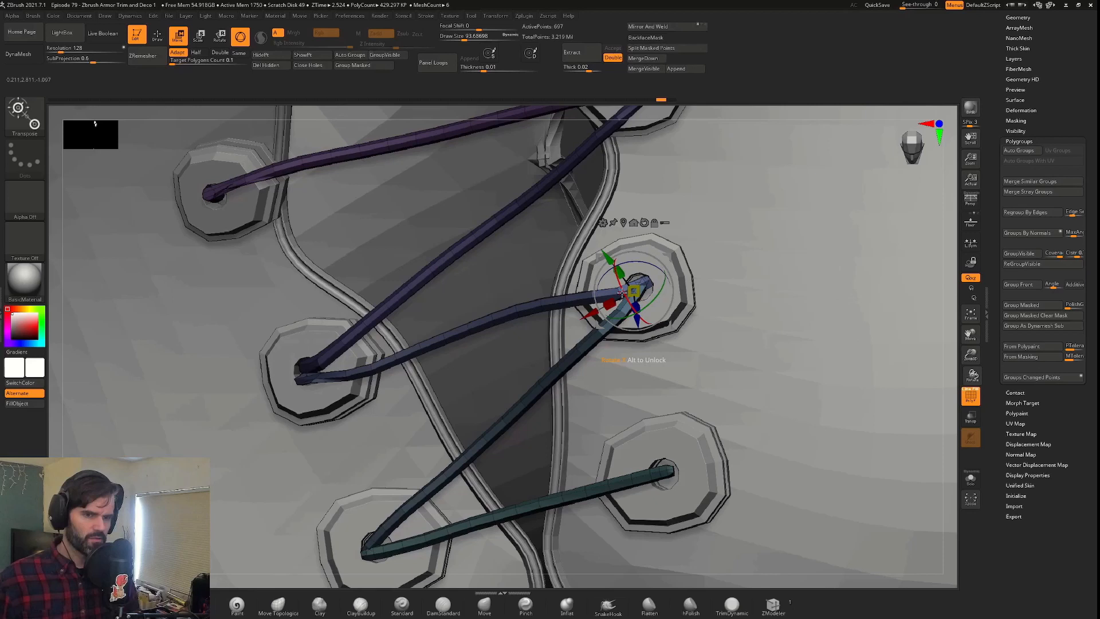
{"action": "left_click_drag", "start_coordinate": [623, 291], "coordinate": [607, 267]}
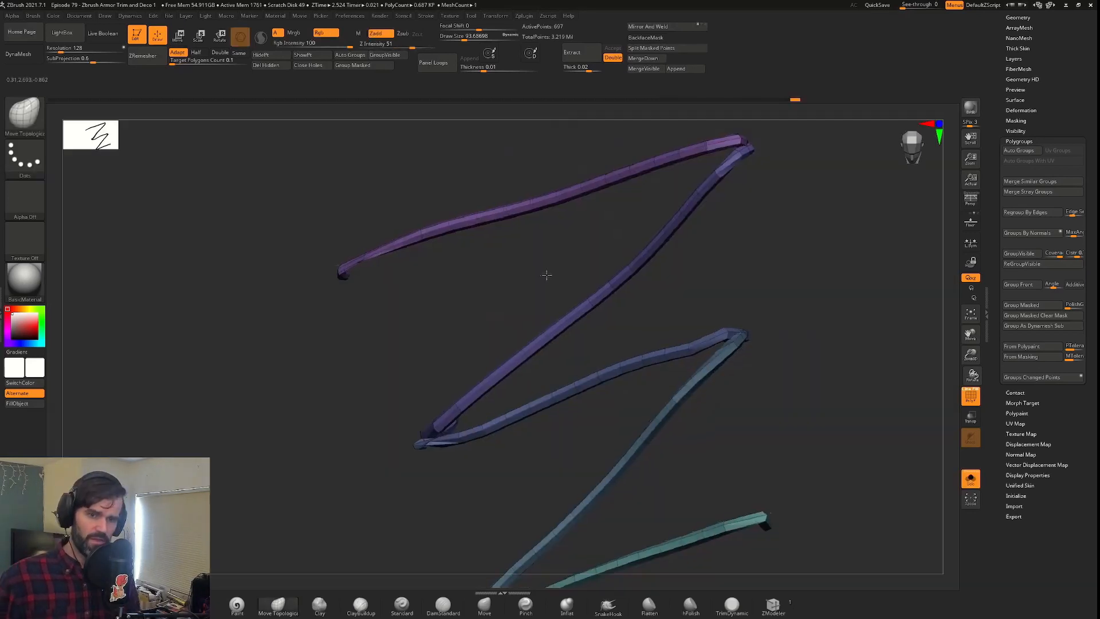
Smooth the pinched left end of the top cord with a smaller brush and thicken it with the Inflate brush.
{"action": "left_click_drag", "start_coordinate": [547, 275], "coordinate": [537, 260]}
{"action": "key", "text": "ctrl+z"}
{"action": "left_click_drag", "start_coordinate": [503, 292], "coordinate": [506, 314], "text": "alt"}
{"action": "mouse_move", "coordinate": [231, 310]}
{"action": "left_mouse_down", "text": "alt"}
{"action": "mouse_move", "coordinate": [445, 287]}
{"action": "mouse_move", "coordinate": [408, 276]}
{"action": "mouse_move", "coordinate": [426, 275]}
{"action": "left_mouse_up", "text": "alt"}
{"action": "key", "text": "s"}
{"action": "left_click_drag", "start_coordinate": [411, 346], "coordinate": [397, 330]}
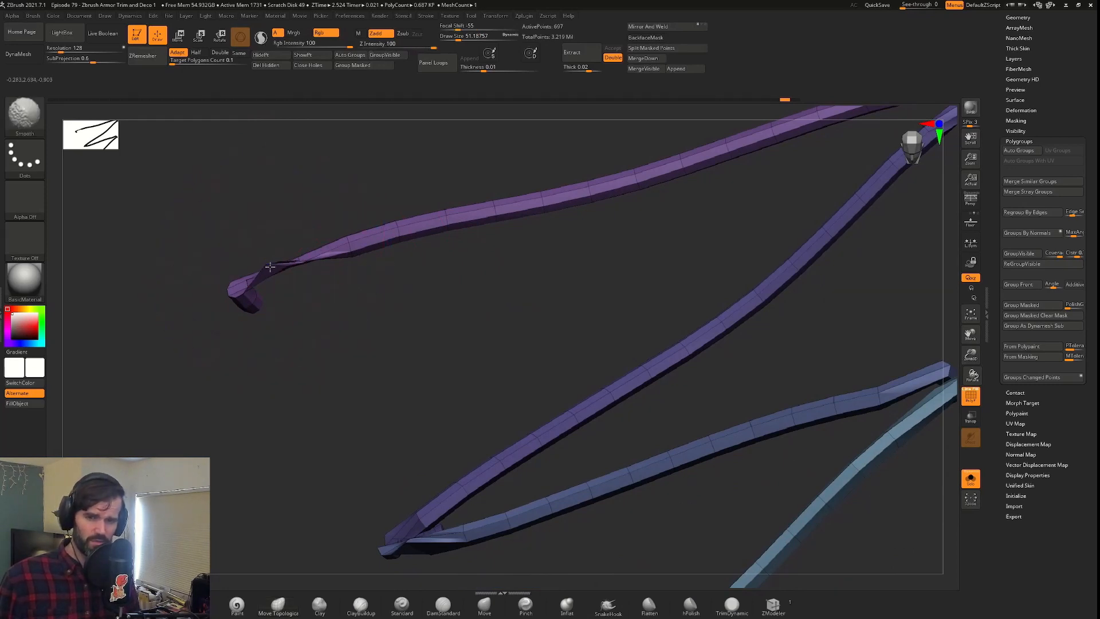
{"action": "left_click_drag", "start_coordinate": [271, 265], "coordinate": [298, 269]}
{"action": "left_click", "coordinate": [568, 605]}
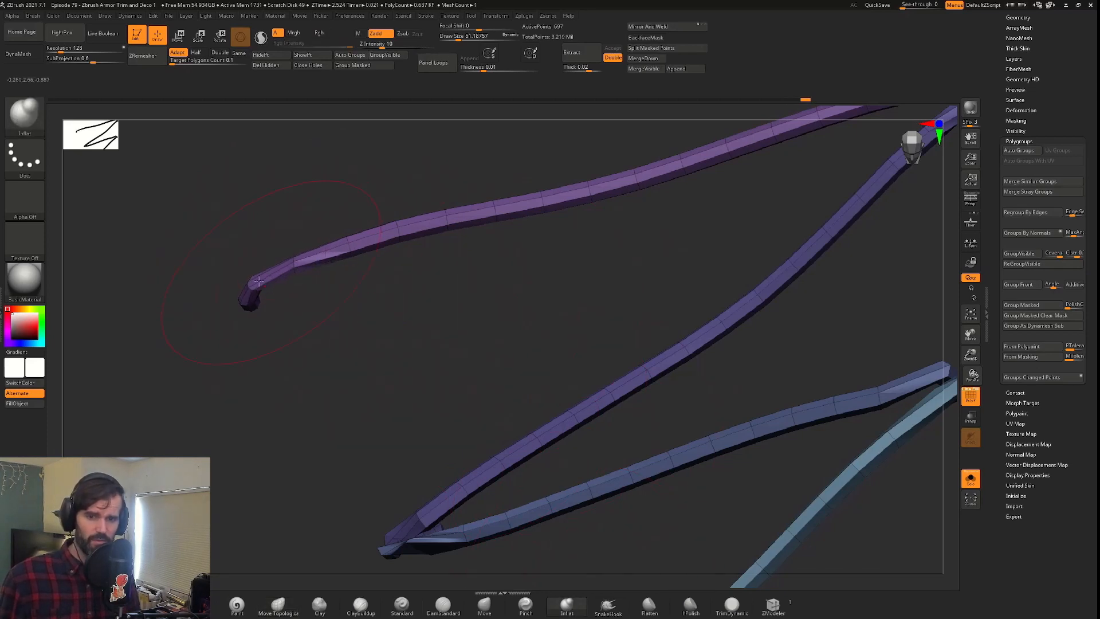
{"action": "key", "text": "f"}
{"action": "left_click_drag", "start_coordinate": [801, 311], "coordinate": [768, 273]}
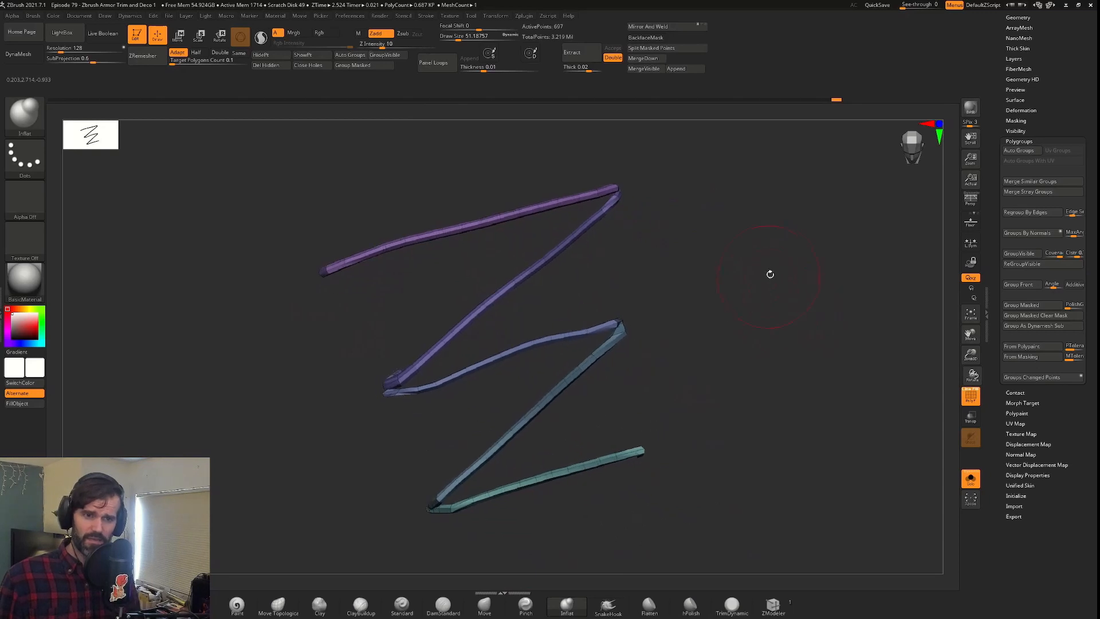
Mirror the lacing to the opposite side with SubTool Master, merging the copy into the same subtool to form crisscrossed cords.
{"action": "left_click", "coordinate": [524, 15]}
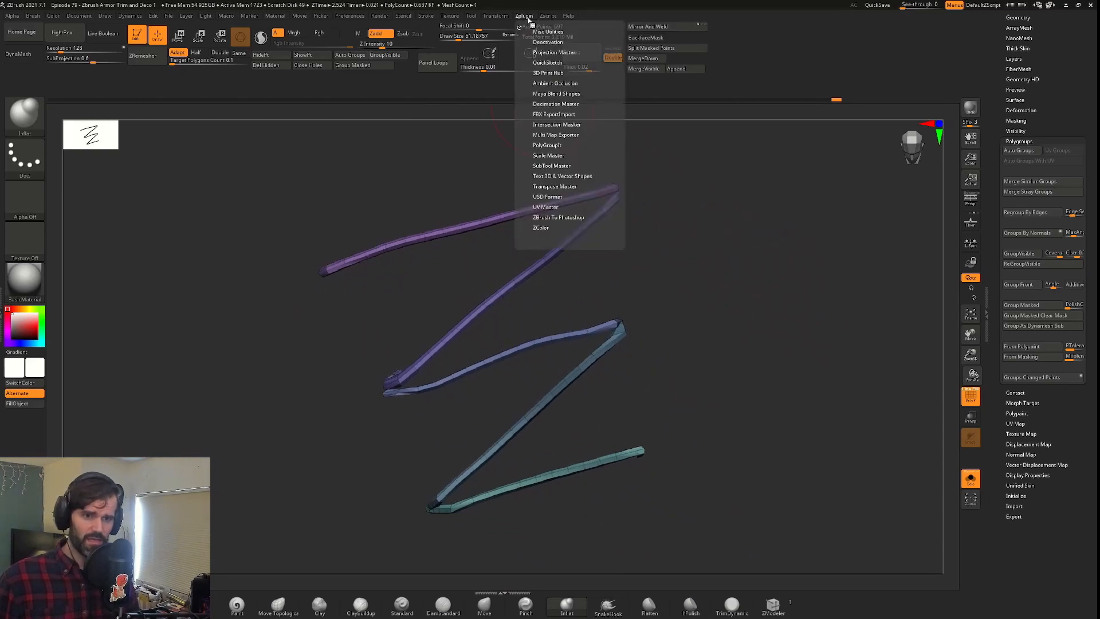
{"action": "left_click", "coordinate": [563, 166]}
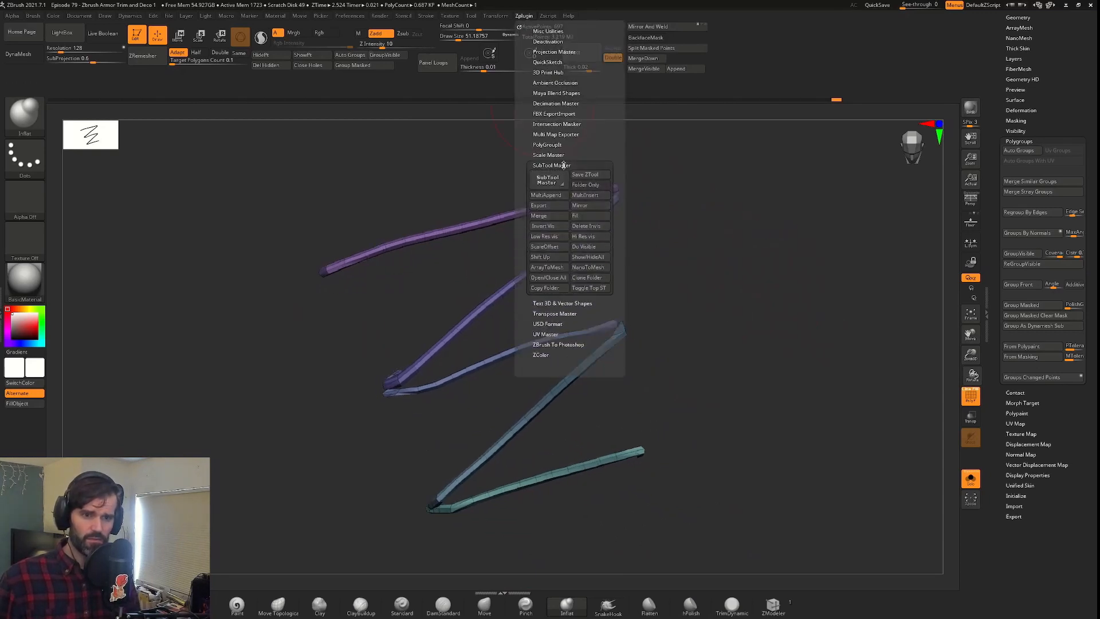
{"action": "left_click", "coordinate": [594, 206]}
{"action": "left_click", "coordinate": [507, 261]}
{"action": "left_click_drag", "start_coordinate": [725, 297], "coordinate": [801, 271]}
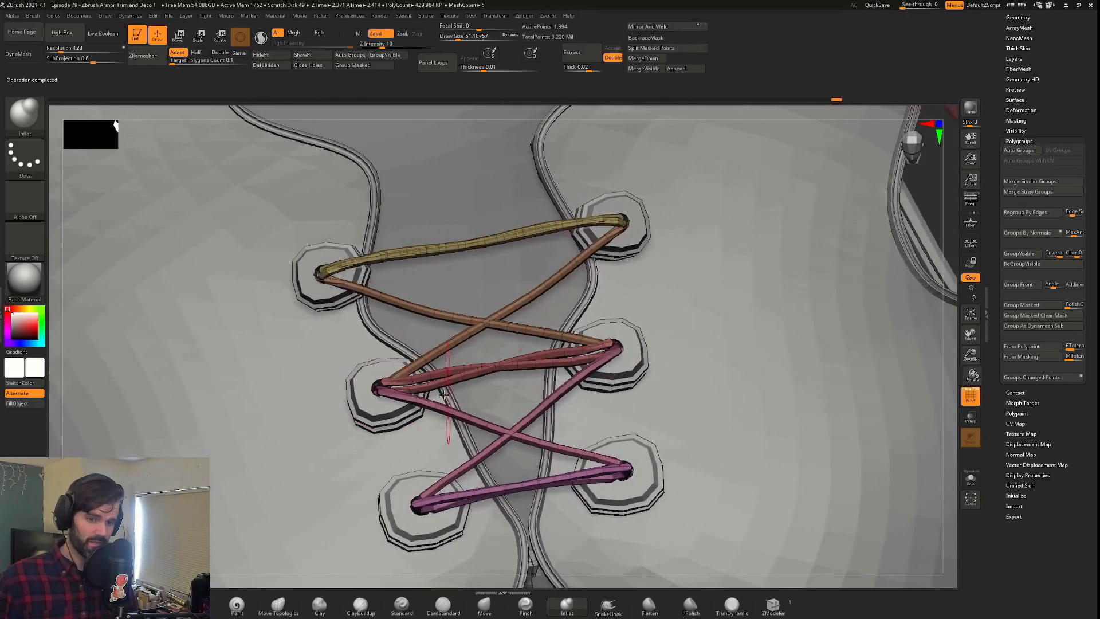
{"action": "left_click_drag", "start_coordinate": [780, 235], "coordinate": [800, 250]}
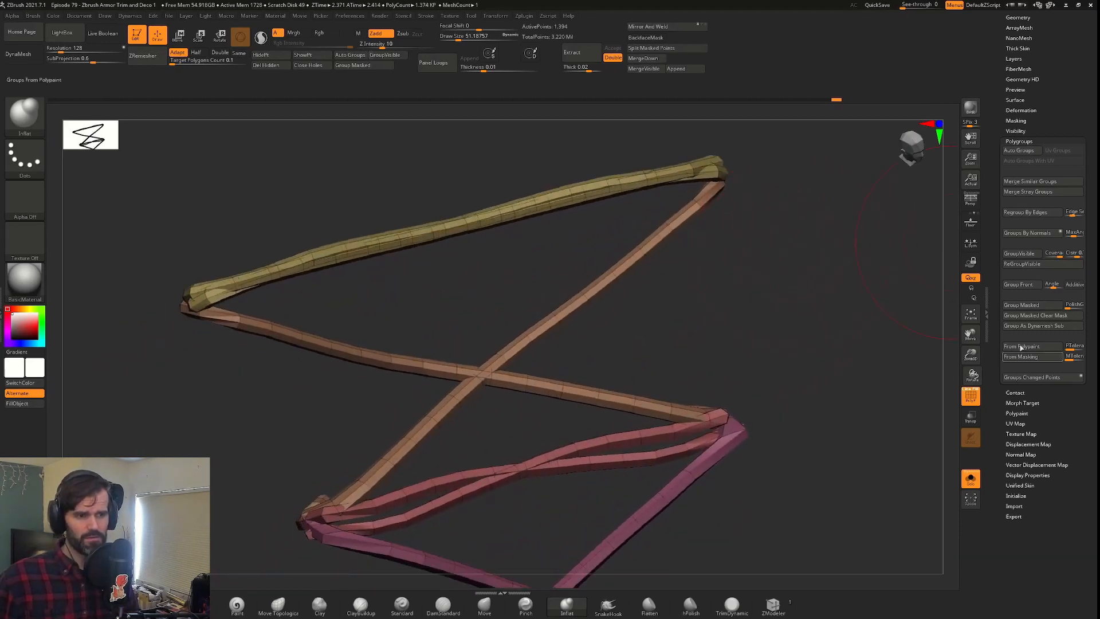
Auto-group the lacing into one polygroup per cord and hide the duplicate cords on the top and middle horizontal rows.
{"action": "left_click", "coordinate": [1019, 151]}
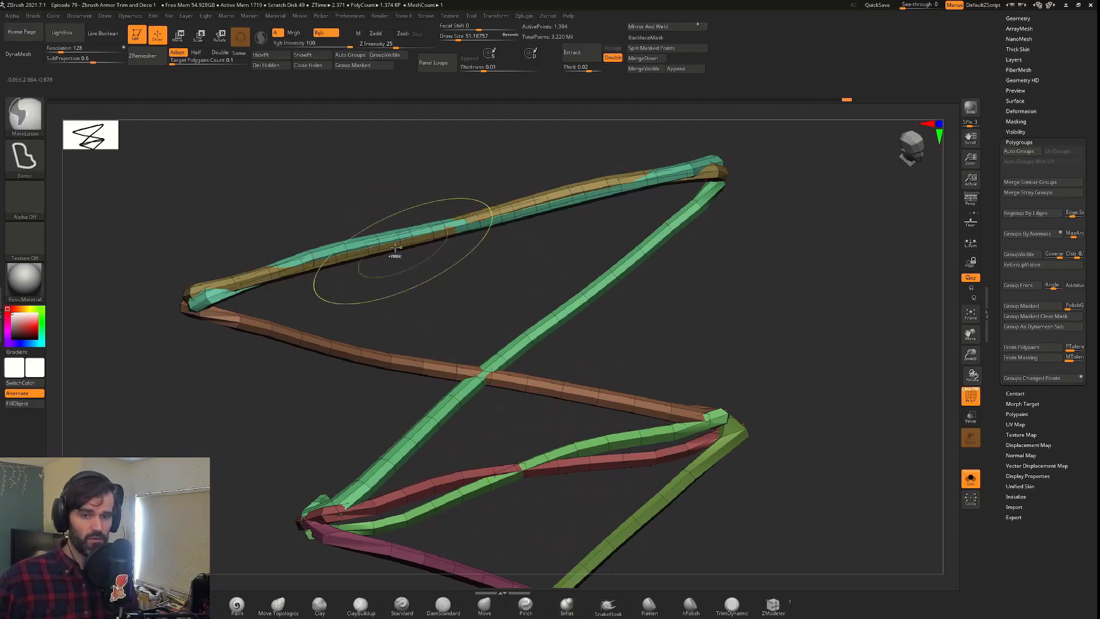
{"action": "left_click", "coordinate": [377, 247], "text": "ctrl+shift"}
{"action": "left_click_drag", "start_coordinate": [859, 191], "coordinate": [755, 300], "text": "ctrl+shift"}
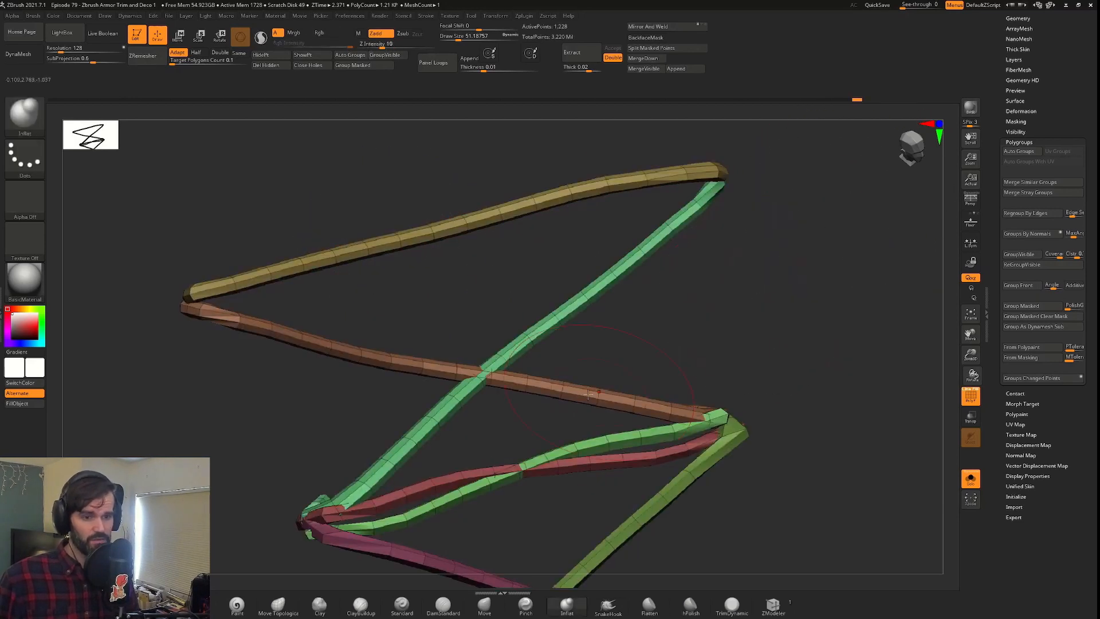
{"action": "left_click", "coordinate": [608, 444], "text": "ctrl+alt+shift"}
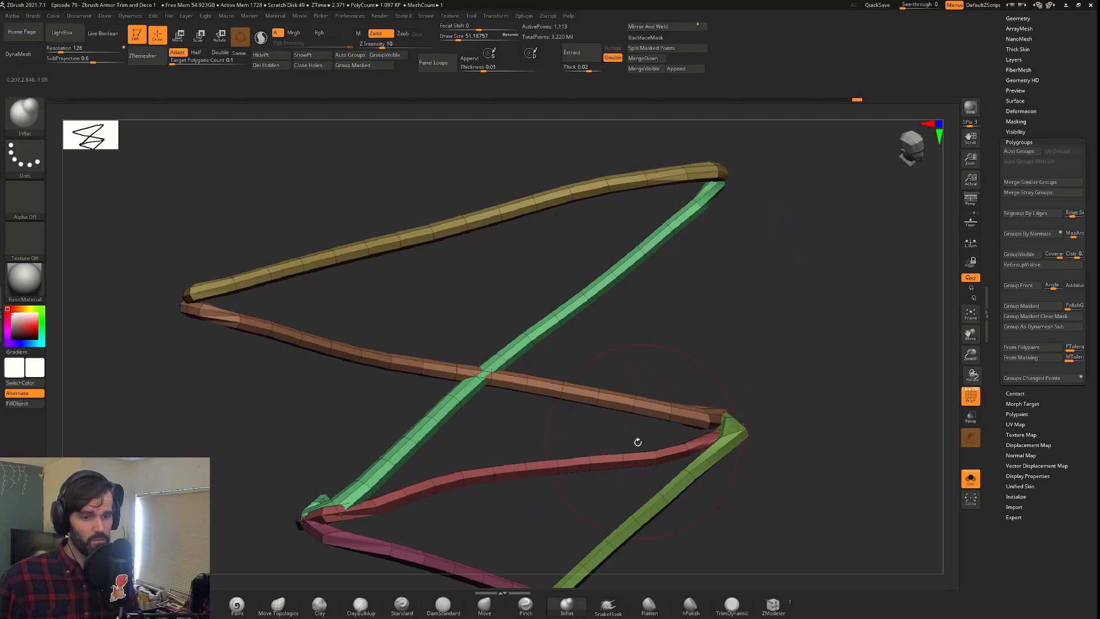
Split the two duplicate horizontal cords off the lacing into a separate subtool.
{"action": "left_click_drag", "start_coordinate": [718, 357], "coordinate": [717, 317]}
{"action": "mouse_move", "coordinate": [817, 229]}
{"action": "left_mouse_down", "text": "ctrl+shift"}
{"action": "mouse_move", "coordinate": [749, 314]}
{"action": "mouse_move", "coordinate": [779, 235]}
{"action": "mouse_move", "coordinate": [248, 461]}
{"action": "mouse_move", "coordinate": [831, 392]}
{"action": "left_mouse_up", "text": "ctrl+shift"}
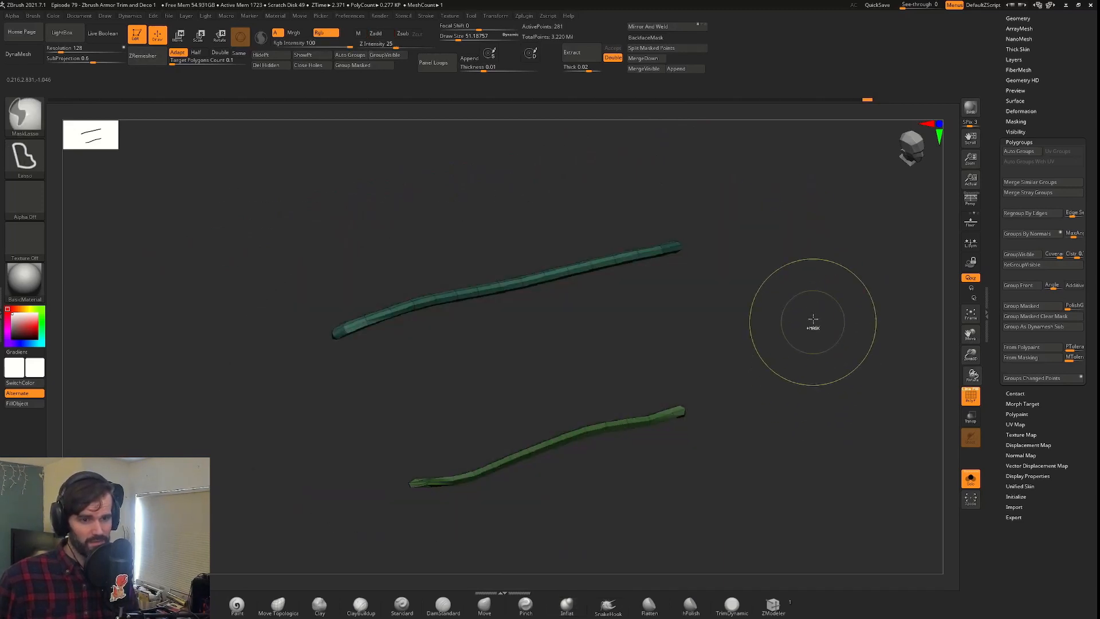
{"action": "left_click", "coordinate": [825, 284], "text": "ctrl+shift"}
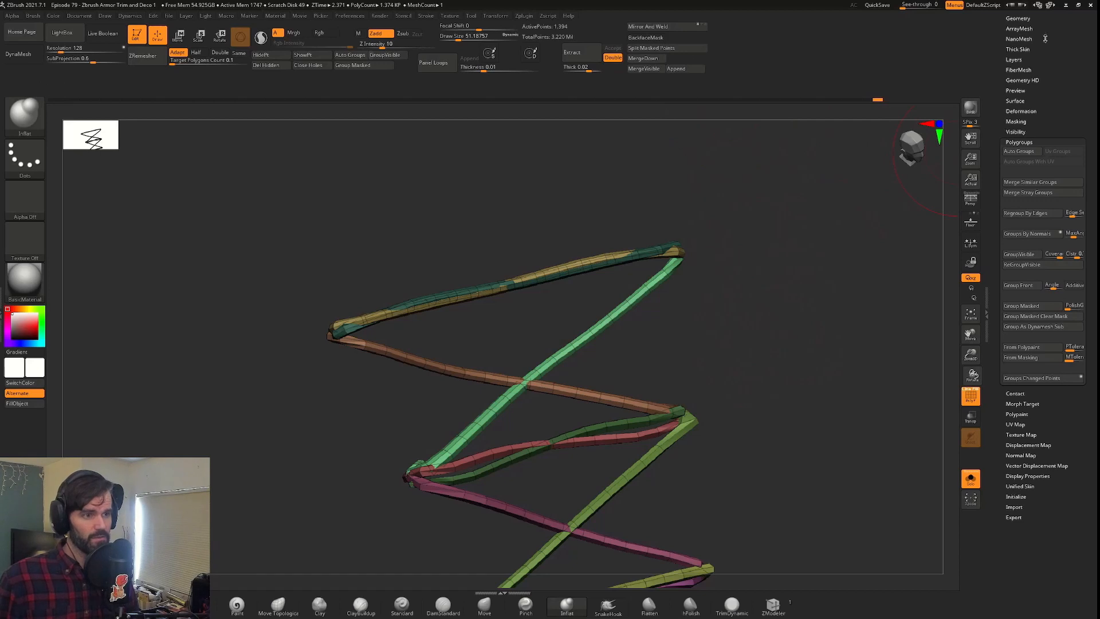
{"action": "scroll", "coordinate": [1045, 38], "scroll_direction": "up", "scroll_amount": 5}
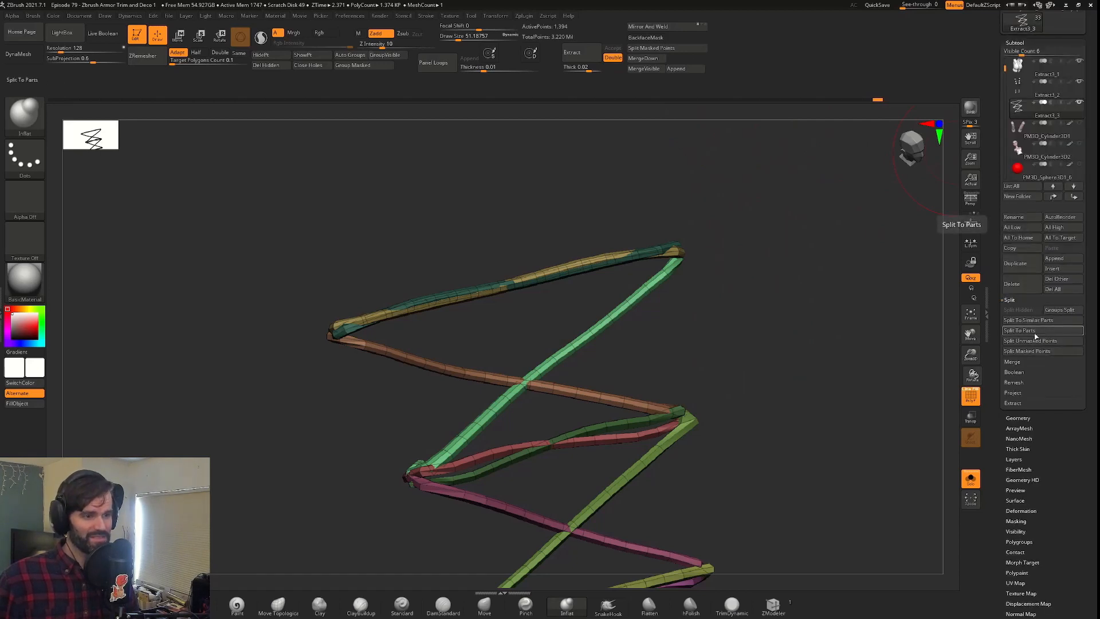
{"action": "left_click", "coordinate": [1035, 332]}
{"action": "left_click_drag", "start_coordinate": [730, 350], "coordinate": [727, 312]}
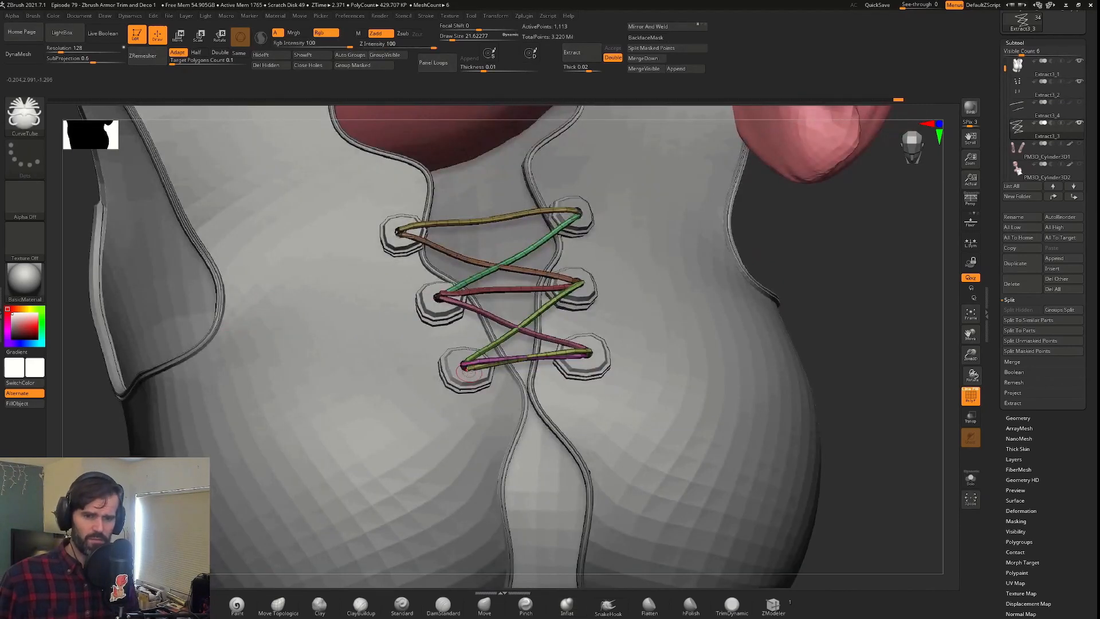
Draw a thin hanging cord with the CurveTube brush from the lowest left snap down the opening and split it off with Split Masked Points.
{"action": "left_click_drag", "start_coordinate": [838, 341], "coordinate": [802, 299]}
{"action": "left_click_drag", "start_coordinate": [481, 445], "coordinate": [484, 443]}
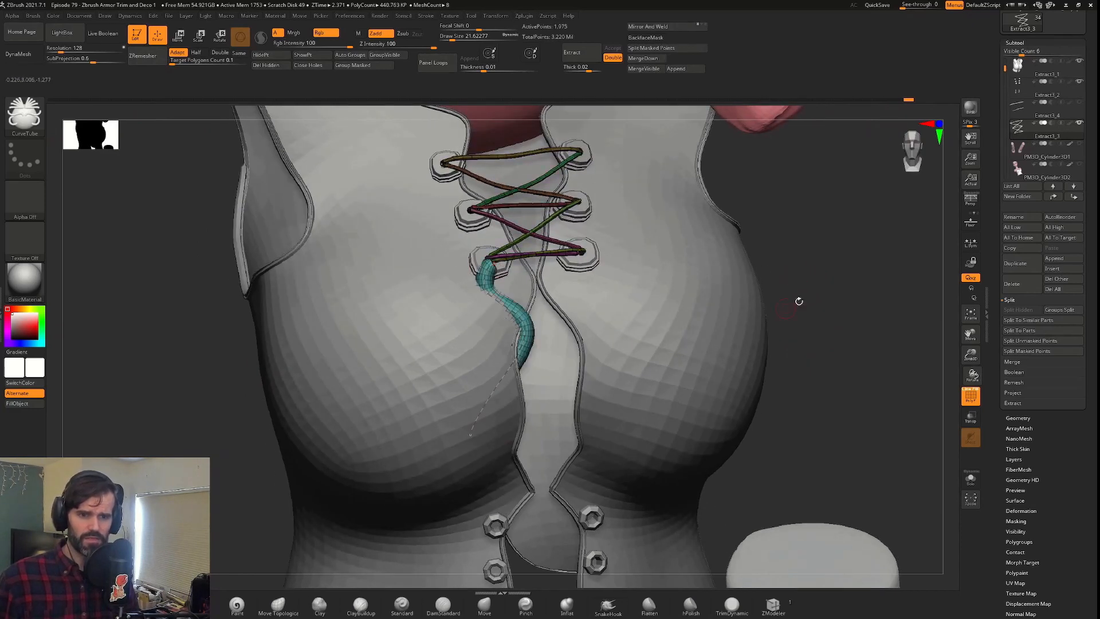
{"action": "left_click_drag", "start_coordinate": [798, 302], "coordinate": [688, 298]}
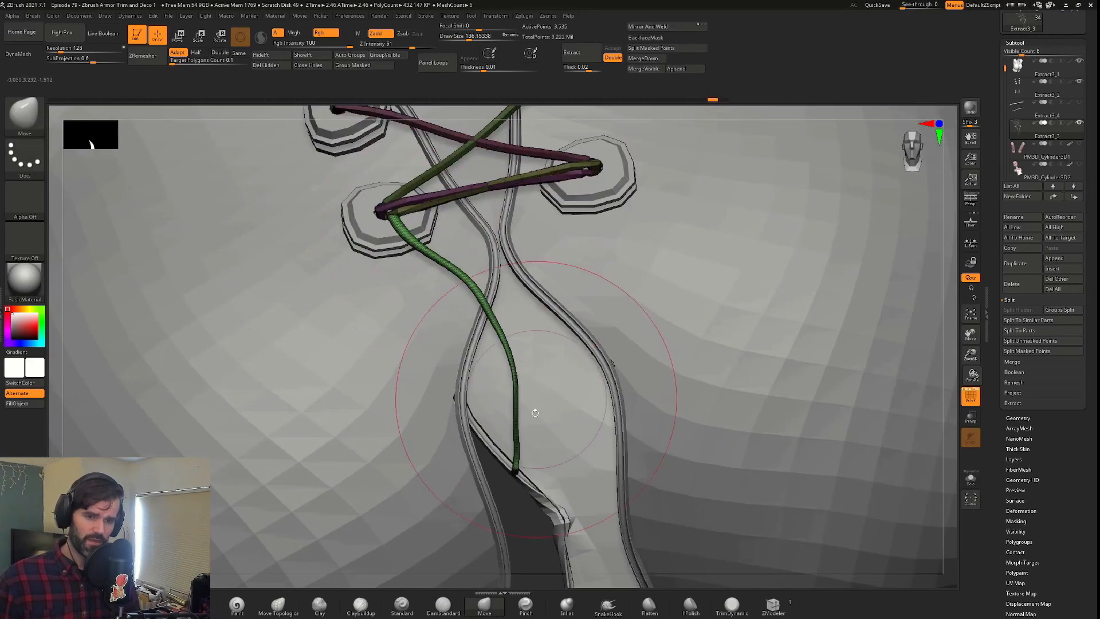
{"action": "left_click", "coordinate": [671, 49]}
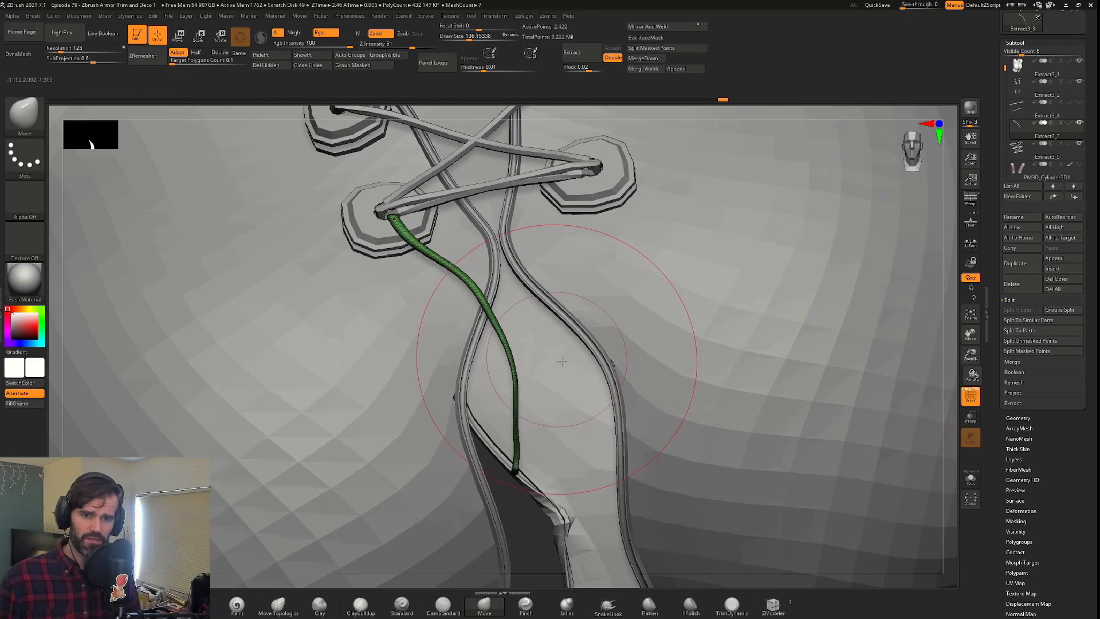
Mirror the hanging cord across the X axis with SubTool Master, merging the copy into one subtool.
{"action": "right_click_drag", "start_coordinate": [561, 361], "coordinate": [555, 368]}
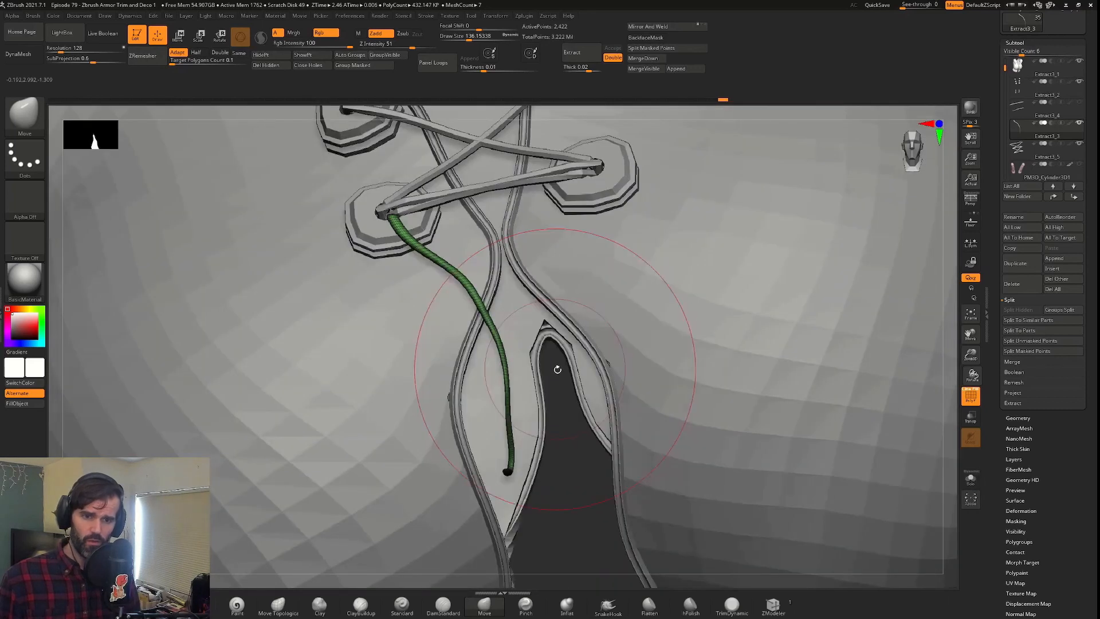
{"action": "left_click", "coordinate": [523, 17]}
{"action": "left_click", "coordinate": [586, 209]}
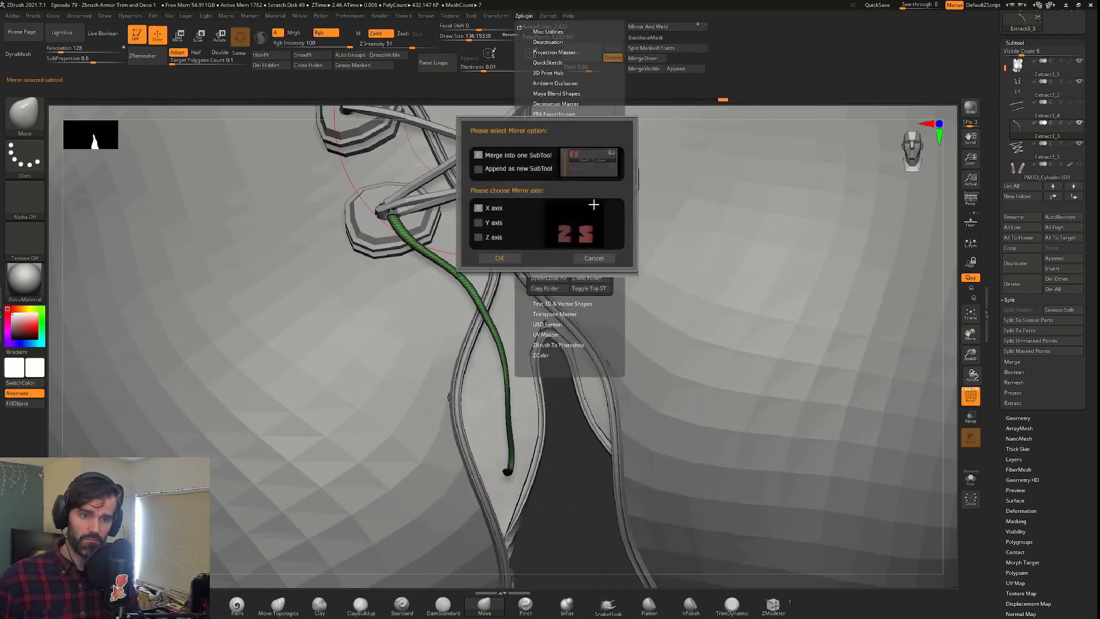
{"action": "left_click", "coordinate": [499, 258]}
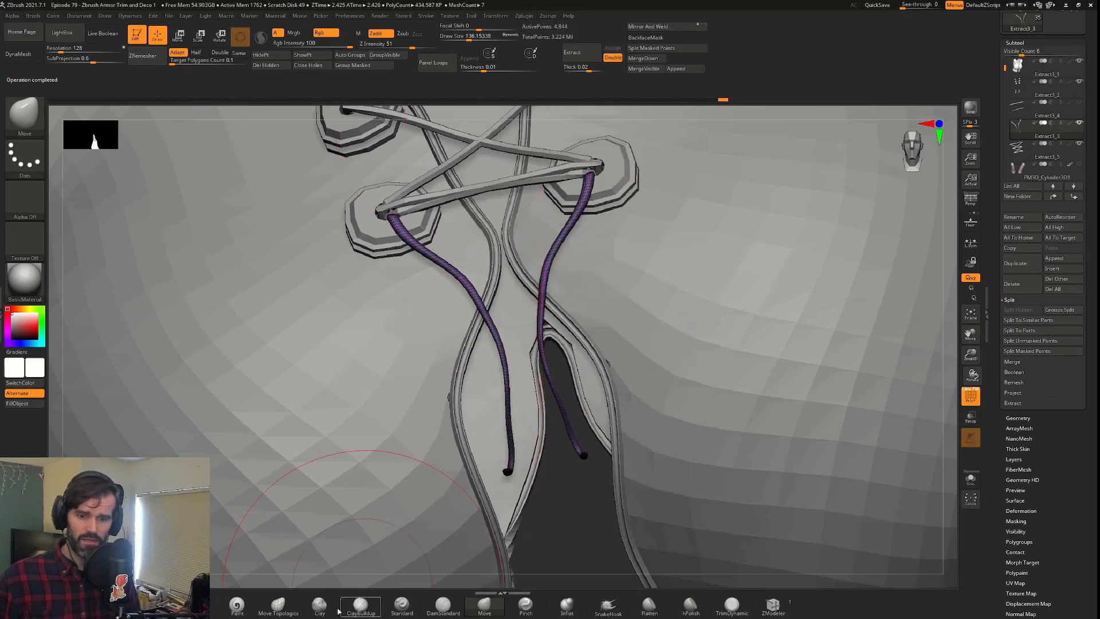
Reshape the two hanging cords with the Move Topological brush so they cross and drape down the front opening.
{"action": "left_click", "coordinate": [278, 604]}
{"action": "left_click_drag", "start_coordinate": [539, 318], "coordinate": [417, 352]}
{"action": "left_click_drag", "start_coordinate": [589, 480], "coordinate": [716, 320]}
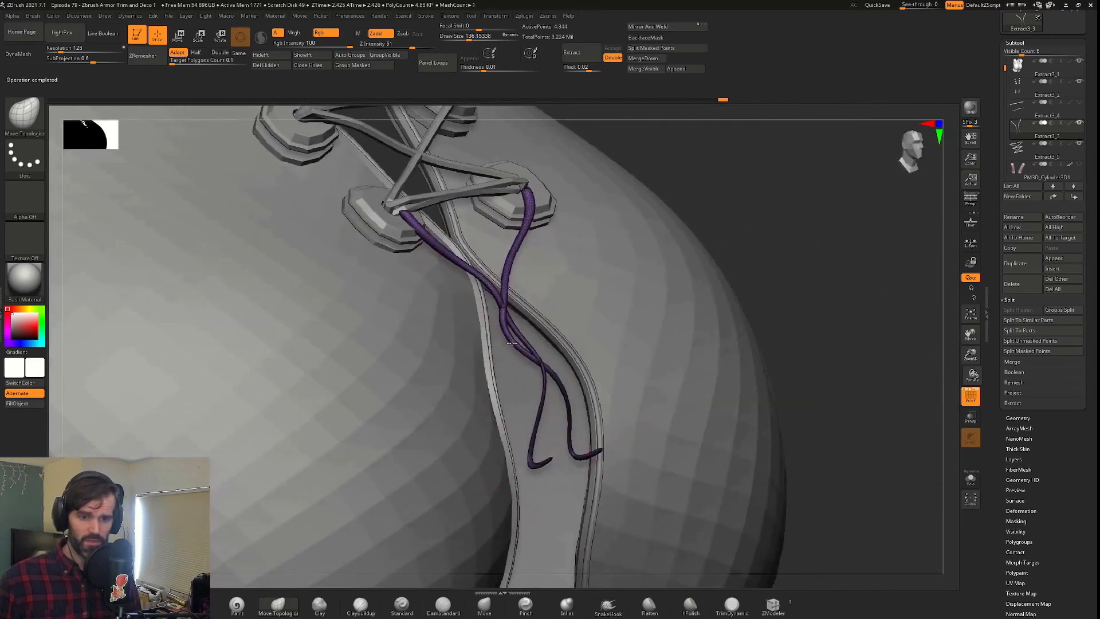
{"action": "left_click_drag", "start_coordinate": [751, 279], "coordinate": [544, 292]}
{"action": "left_click_drag", "start_coordinate": [521, 329], "coordinate": [630, 326]}
{"action": "left_click_drag", "start_coordinate": [532, 277], "coordinate": [515, 293]}
{"action": "left_click_drag", "start_coordinate": [619, 367], "coordinate": [520, 384]}
{"action": "key", "text": "alt+s"}
{"action": "right_click_drag", "start_coordinate": [544, 381], "coordinate": [385, 376]}
{"action": "left_click_drag", "start_coordinate": [381, 372], "coordinate": [411, 377]}
{"action": "mouse_move", "coordinate": [410, 383]}
{"action": "right_mouse_down"}
{"action": "mouse_move", "coordinate": [388, 383]}
{"action": "mouse_move", "coordinate": [452, 382]}
{"action": "right_mouse_up"}
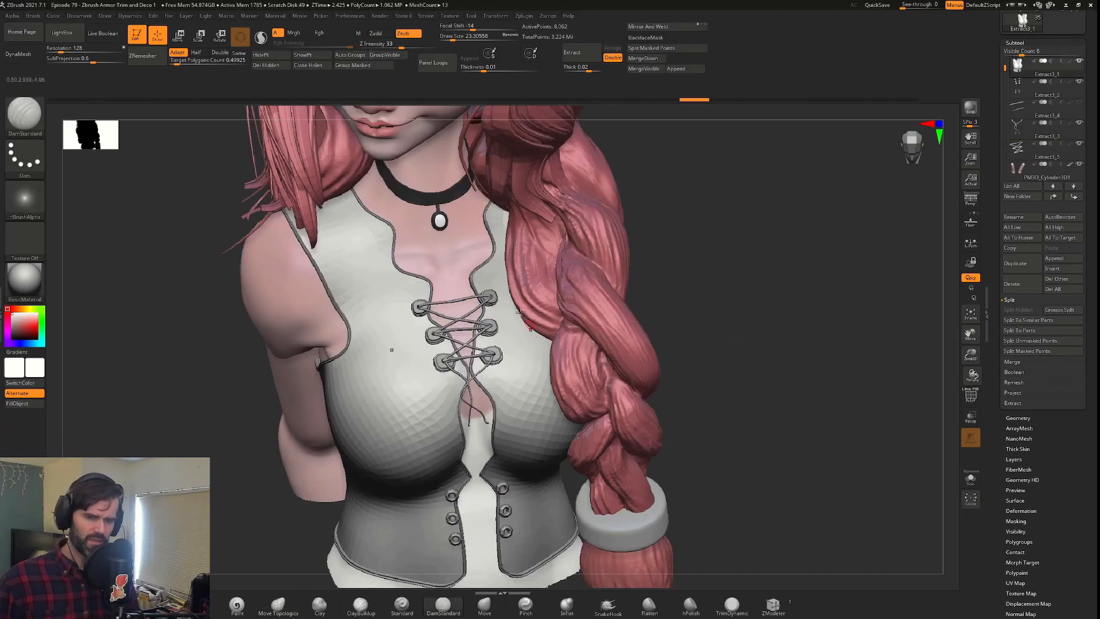
Isolate the vest and subdivide its mesh three times for sculpting detail.
{"action": "left_click_drag", "start_coordinate": [709, 314], "coordinate": [729, 351]}
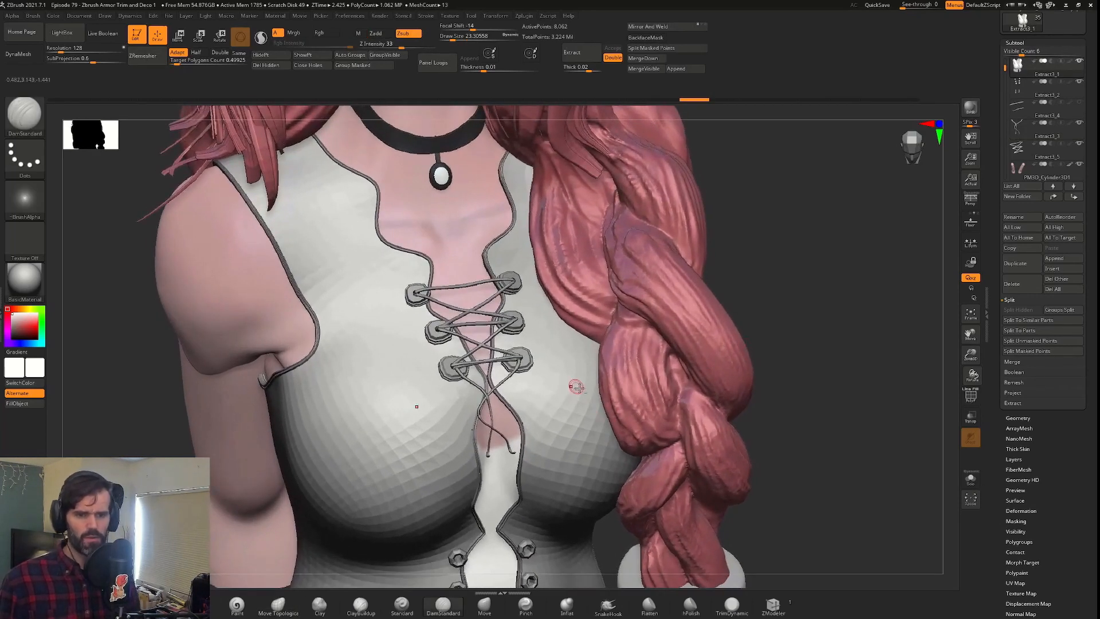
{"action": "key", "text": "alt+s"}
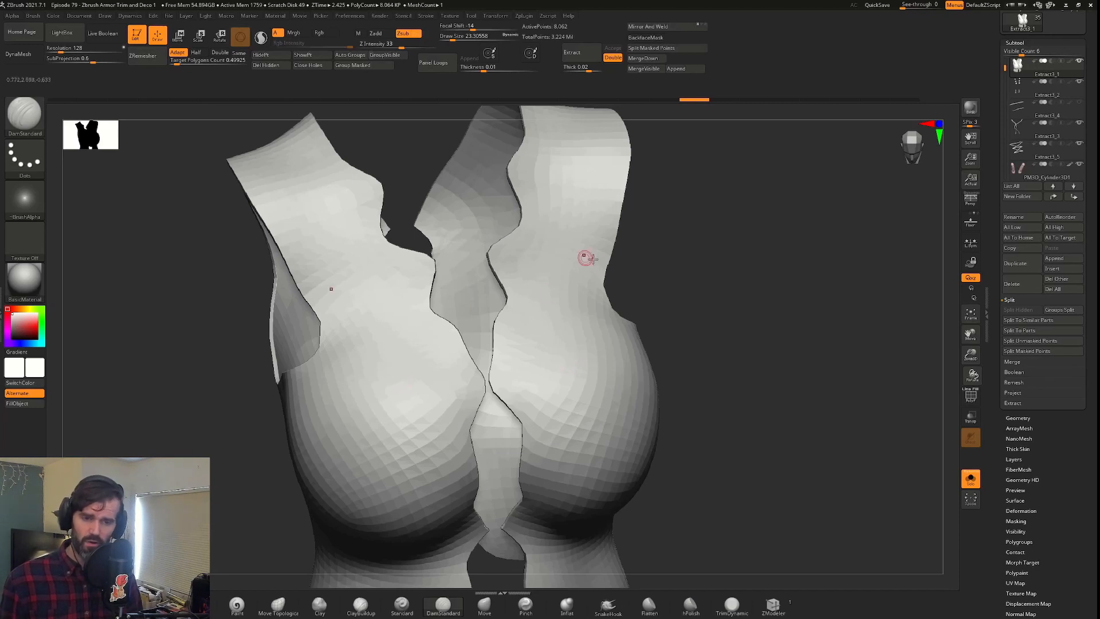
{"action": "key", "text": "ctrl+d"}
{"action": "key", "text": "ctrl+d"}
{"action": "key", "text": "ctrl+d"}
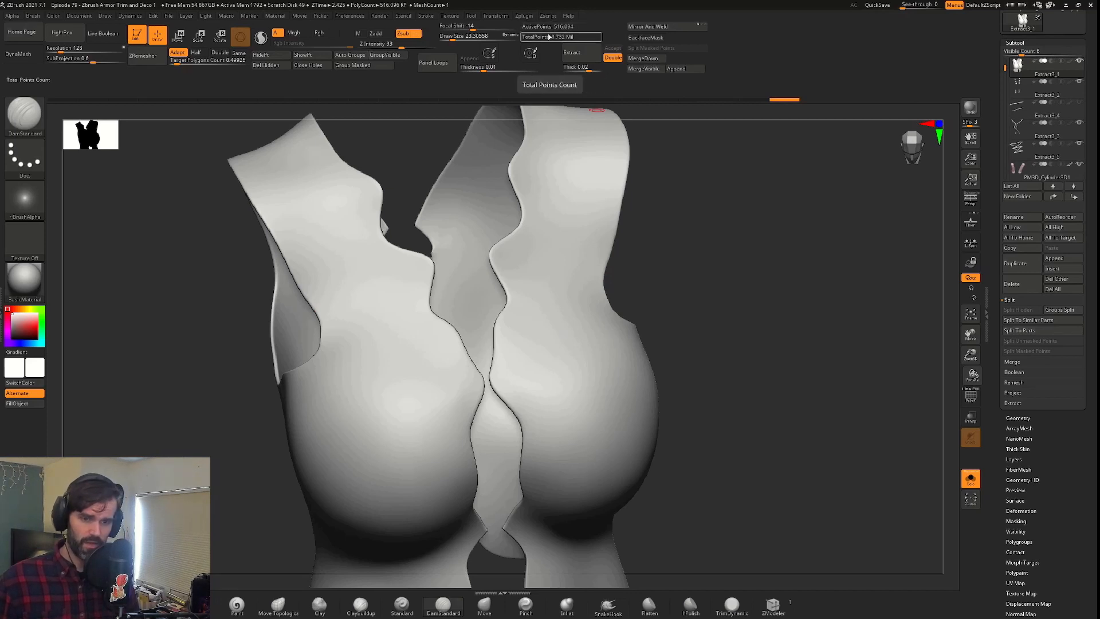
Draw symmetrical ornamental outlines around the snaps and scrollwork across the vest front with the DamStandard brush.
{"action": "left_click", "coordinate": [40, 135]}
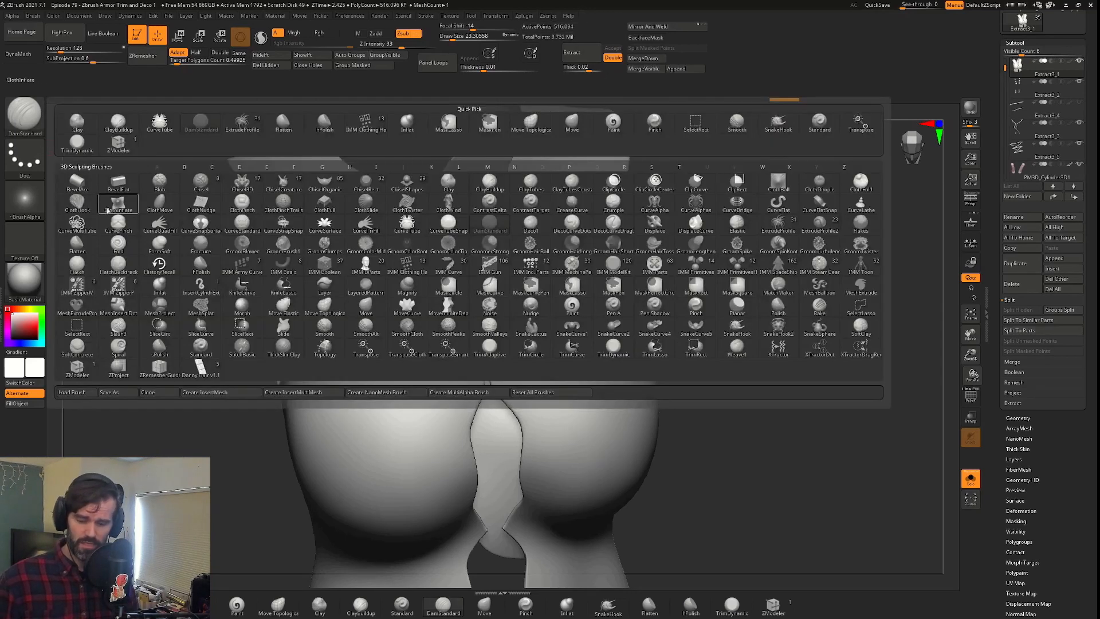
{"action": "key", "text": "d"}
{"action": "left_click", "coordinate": [493, 228]}
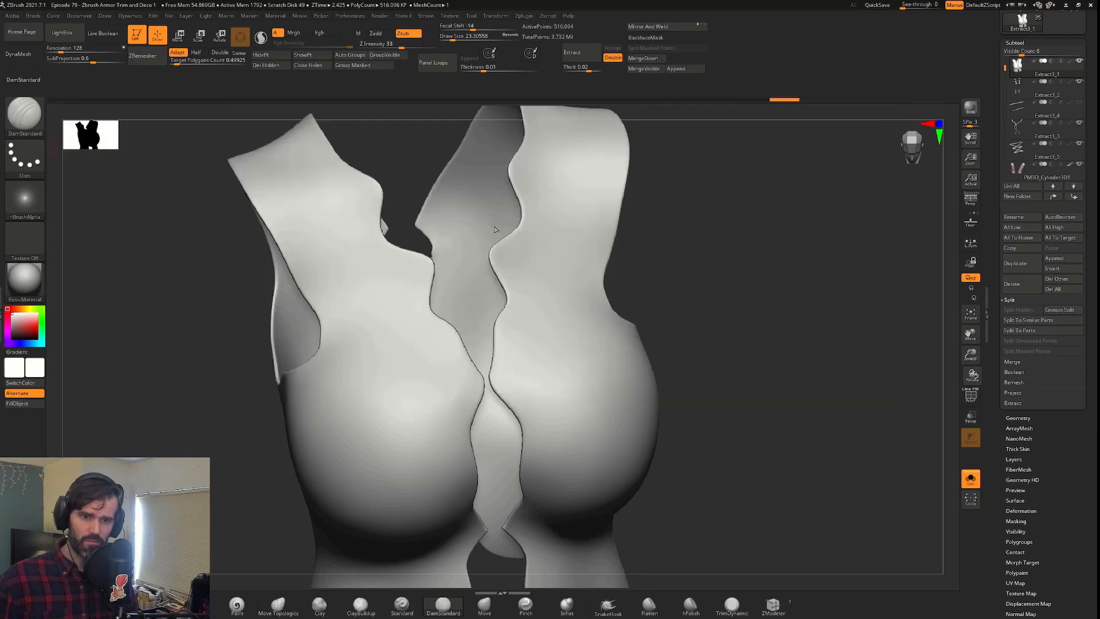
{"action": "left_click", "coordinate": [681, 290]}
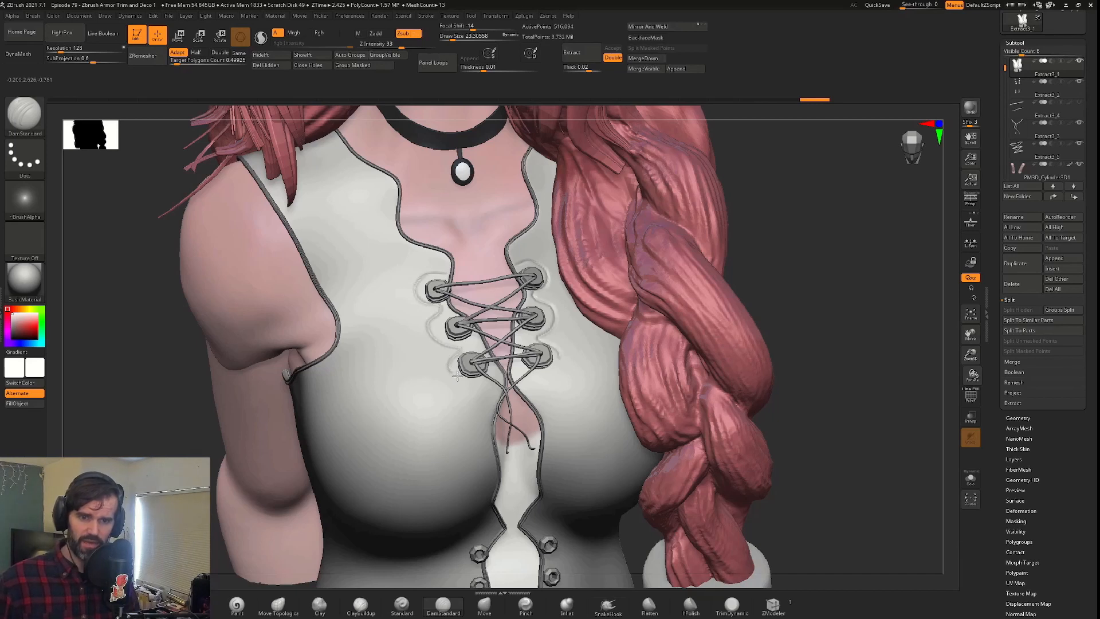
{"action": "left_click_drag", "start_coordinate": [797, 343], "coordinate": [787, 301]}
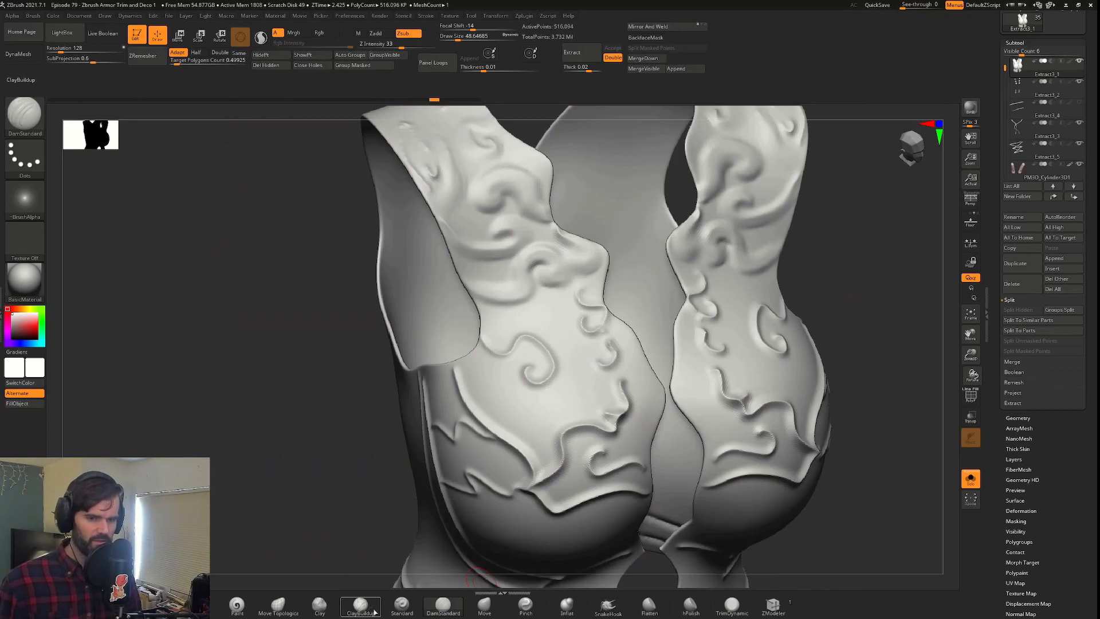
Build up relief around the large chest spiral beside the armhole with the ClayBuildup brush and smooth it.
{"action": "left_click", "coordinate": [360, 606]}
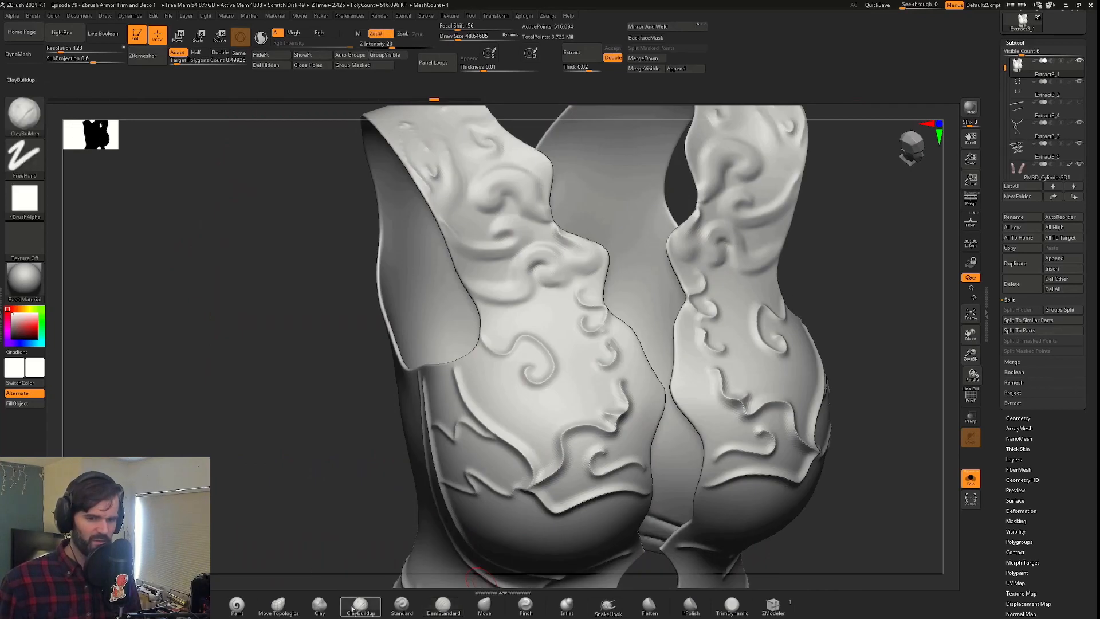
{"action": "left_click_drag", "start_coordinate": [314, 371], "coordinate": [353, 440], "text": "alt"}
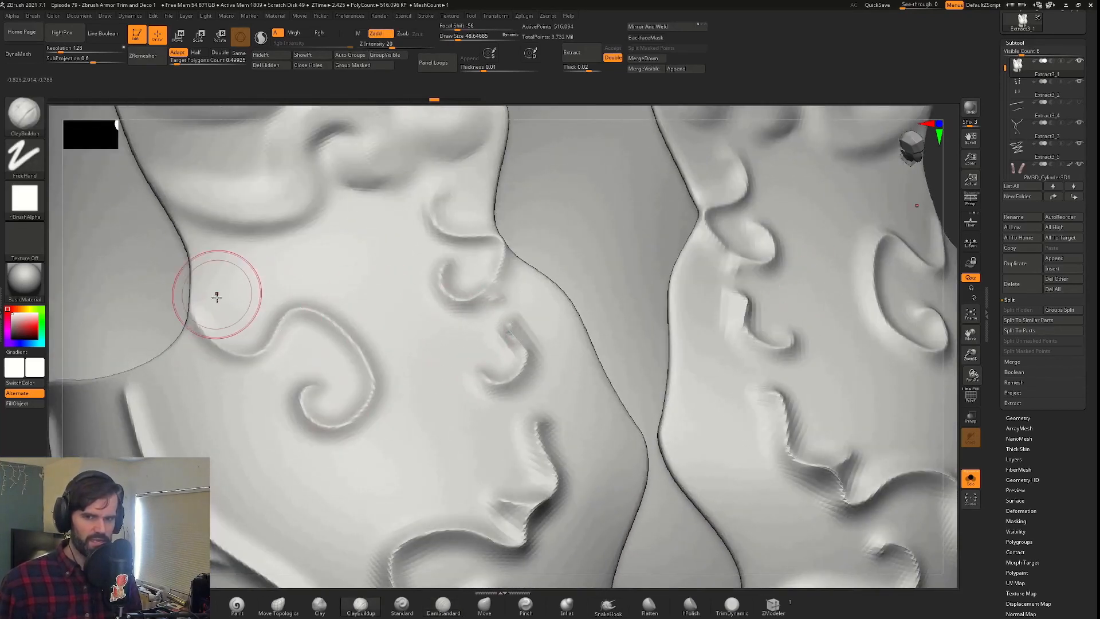
{"action": "mouse_move", "coordinate": [292, 316]}
{"action": "left_mouse_down"}
{"action": "mouse_move", "coordinate": [221, 313]}
{"action": "mouse_move", "coordinate": [368, 356]}
{"action": "mouse_move", "coordinate": [304, 404]}
{"action": "left_mouse_up"}
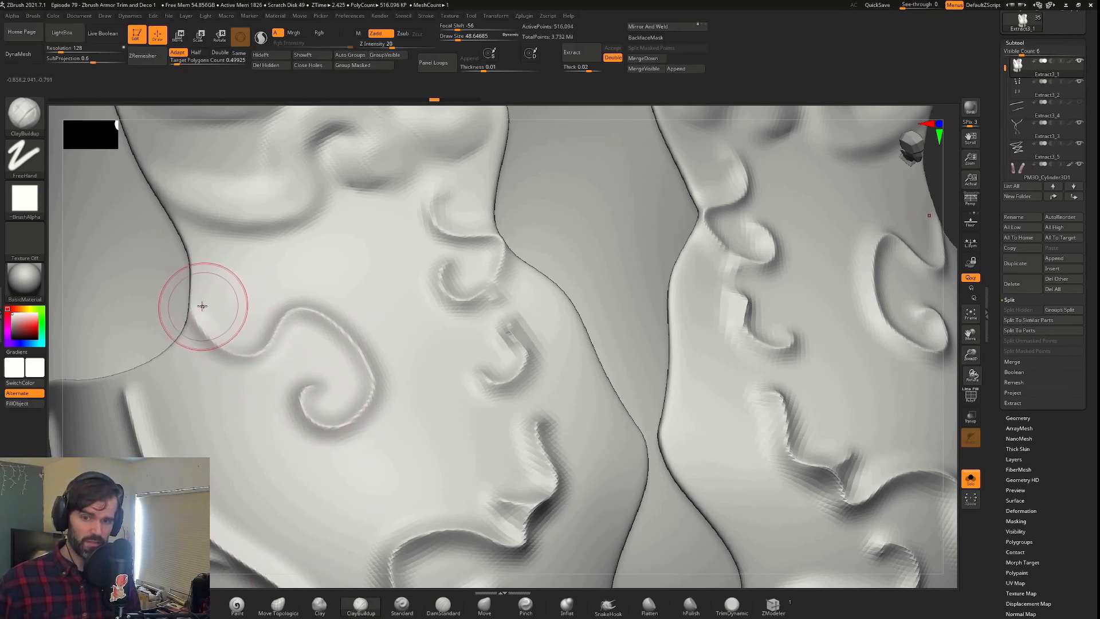
{"action": "mouse_move", "coordinate": [210, 312]}
{"action": "left_mouse_down"}
{"action": "mouse_move", "coordinate": [232, 321]}
{"action": "mouse_move", "coordinate": [286, 286]}
{"action": "mouse_move", "coordinate": [346, 303]}
{"action": "mouse_move", "coordinate": [377, 367]}
{"action": "mouse_move", "coordinate": [373, 423]}
{"action": "mouse_move", "coordinate": [312, 455]}
{"action": "mouse_move", "coordinate": [272, 395]}
{"action": "mouse_move", "coordinate": [318, 386]}
{"action": "mouse_move", "coordinate": [324, 373]}
{"action": "mouse_move", "coordinate": [331, 386]}
{"action": "mouse_move", "coordinate": [321, 412]}
{"action": "mouse_move", "coordinate": [292, 316]}
{"action": "mouse_move", "coordinate": [217, 343]}
{"action": "mouse_move", "coordinate": [344, 298]}
{"action": "mouse_move", "coordinate": [380, 327]}
{"action": "left_mouse_up"}
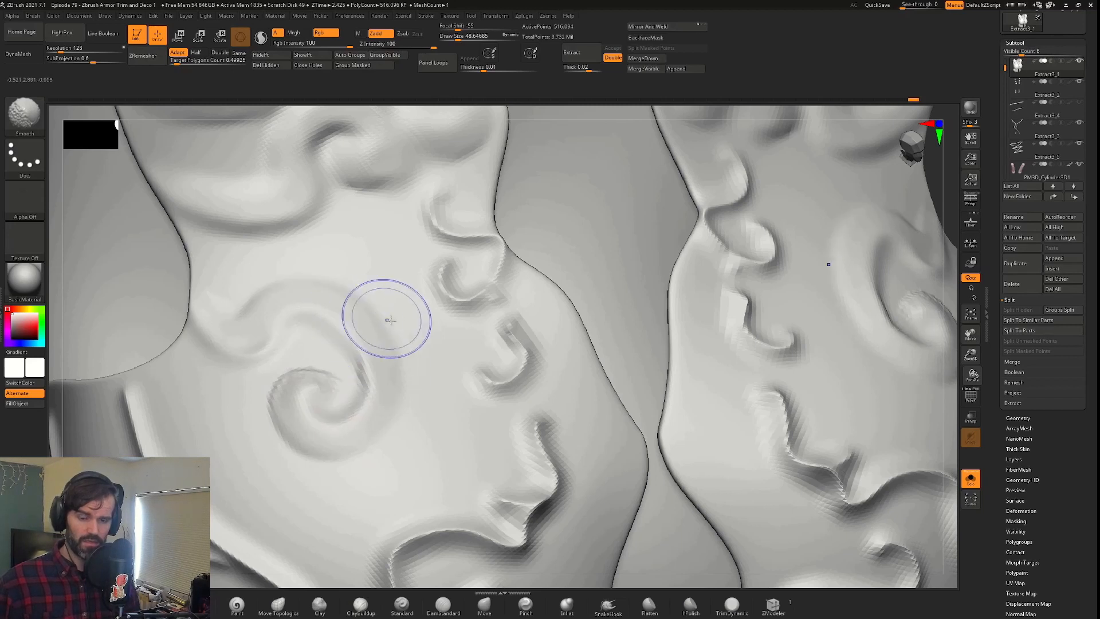
Recut the inner line of the chest spiral with the DamStandard brush to deepen its curl.
{"action": "left_click", "coordinate": [443, 604]}
{"action": "mouse_move", "coordinate": [315, 405]}
{"action": "left_mouse_down"}
{"action": "mouse_move", "coordinate": [360, 398]}
{"action": "mouse_move", "coordinate": [353, 358]}
{"action": "mouse_move", "coordinate": [307, 335]}
{"action": "mouse_move", "coordinate": [233, 364]}
{"action": "mouse_move", "coordinate": [196, 344]}
{"action": "left_mouse_up"}
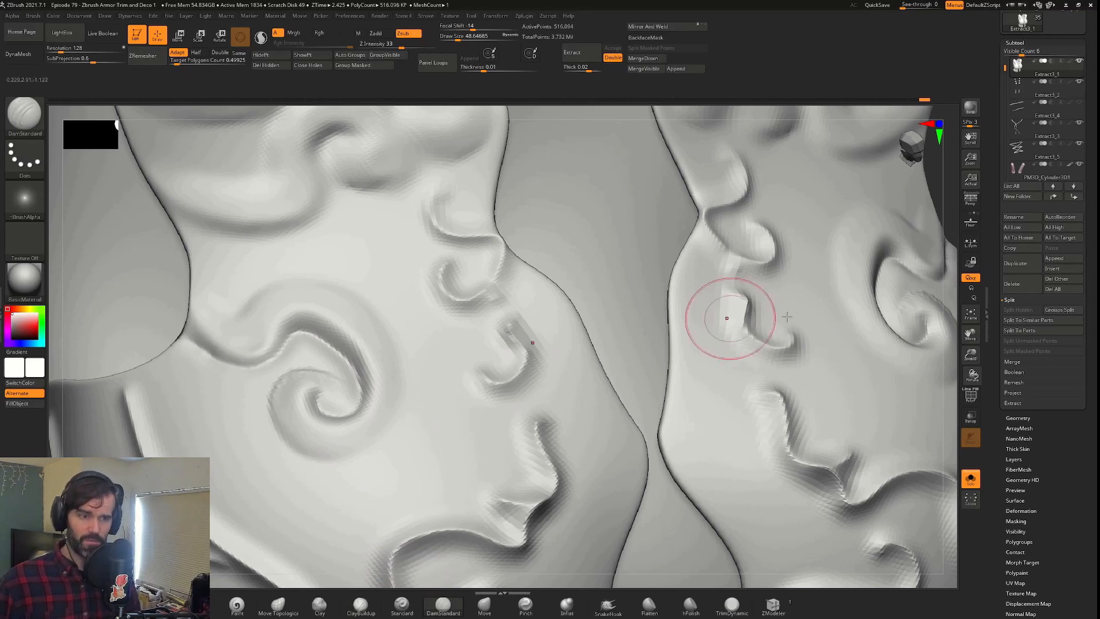
{"action": "left_click_drag", "start_coordinate": [945, 316], "coordinate": [479, 370]}
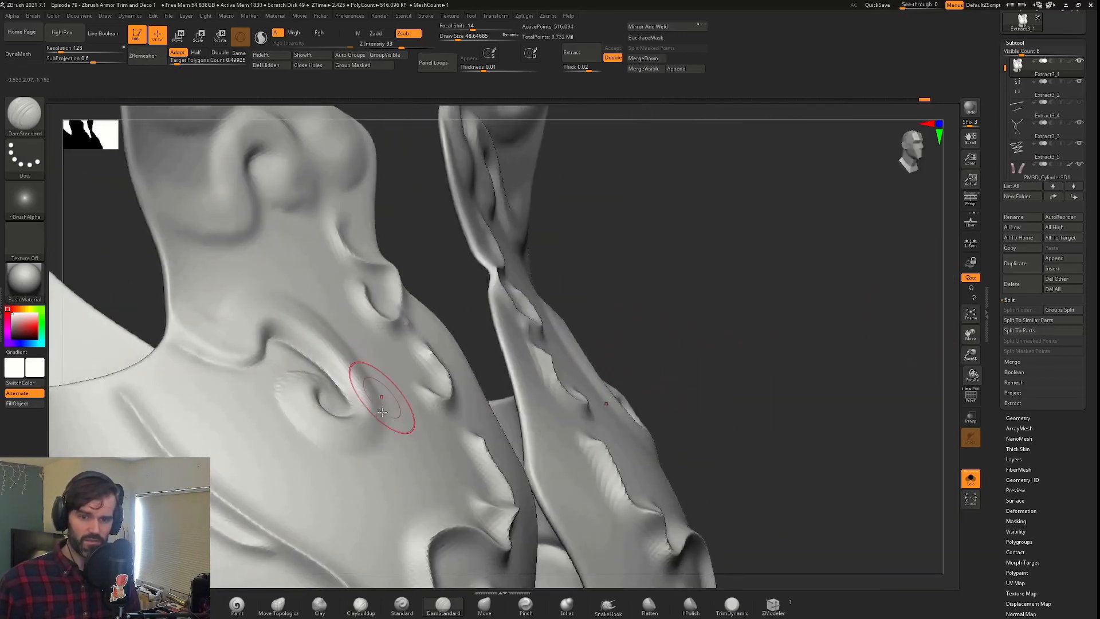
{"action": "left_click_drag", "start_coordinate": [57, 372], "coordinate": [540, 332]}
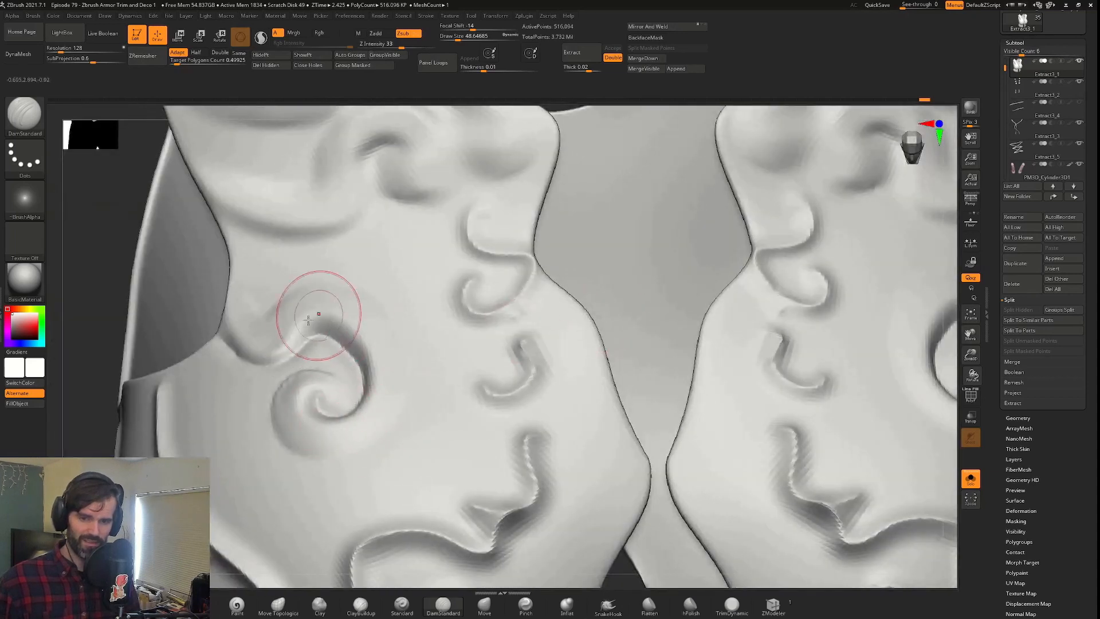
Sharpen the edges of the chest spiral using the Pinch brush at a draw size of about 29.
{"action": "left_click", "coordinate": [526, 604]}
{"action": "key", "text": "s"}
{"action": "left_click_drag", "start_coordinate": [339, 312], "coordinate": [307, 312]}
{"action": "mouse_move", "coordinate": [256, 349]}
{"action": "left_mouse_down"}
{"action": "mouse_move", "coordinate": [290, 330]}
{"action": "mouse_move", "coordinate": [341, 338]}
{"action": "mouse_move", "coordinate": [309, 411]}
{"action": "left_mouse_up"}
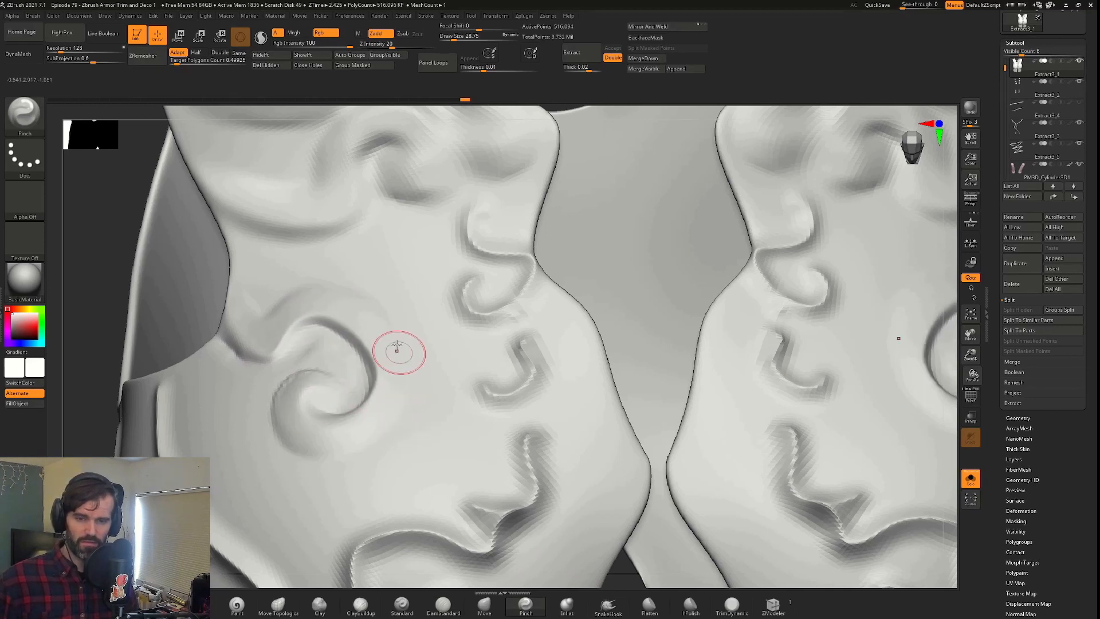
{"action": "left_click_drag", "start_coordinate": [107, 324], "coordinate": [368, 388]}
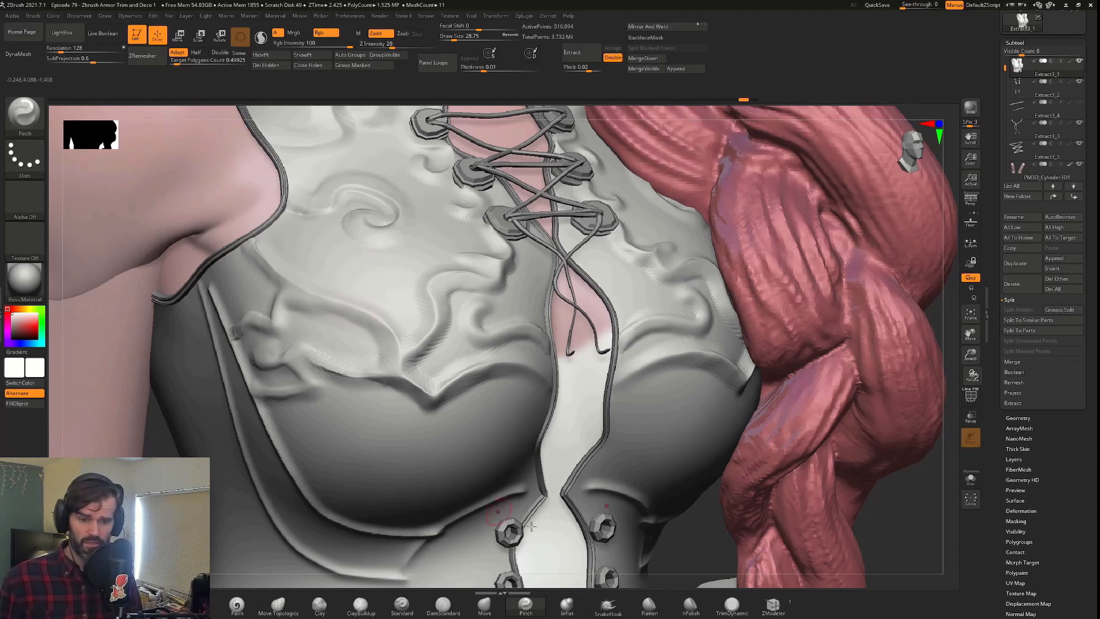
{"action": "left_click", "coordinate": [430, 17]}
{"action": "left_click", "coordinate": [449, 198]}
{"action": "left_click", "coordinate": [448, 208]}
{"action": "left_click", "coordinate": [454, 229]}
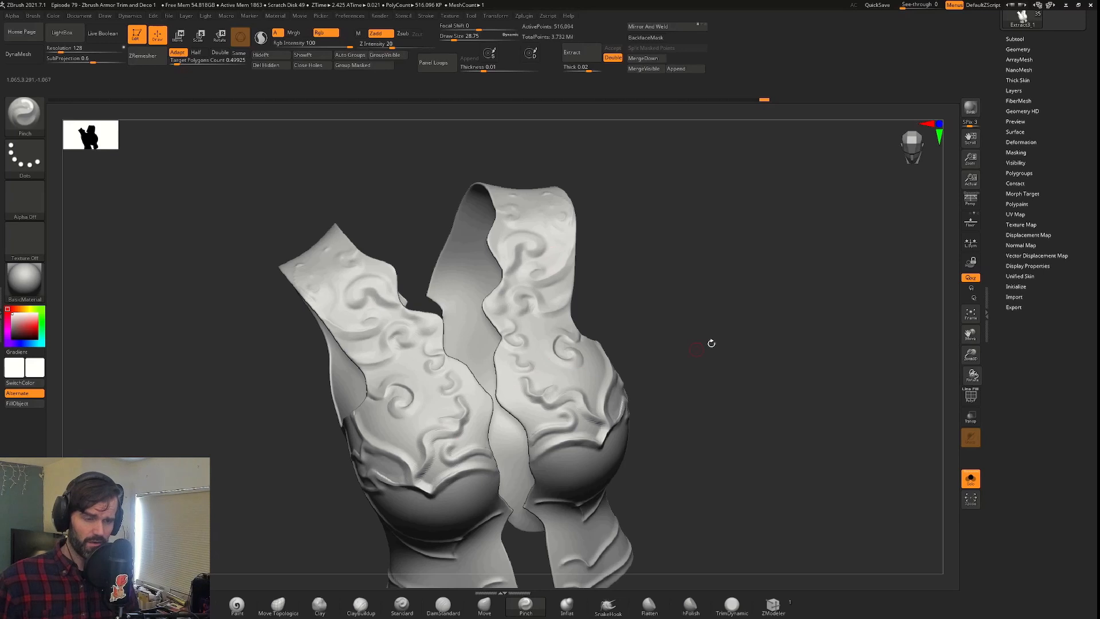
Mask the recesses of the vest's ornaments with Mask By Cavity at intensity 100.
{"action": "left_click", "coordinate": [1017, 153]}
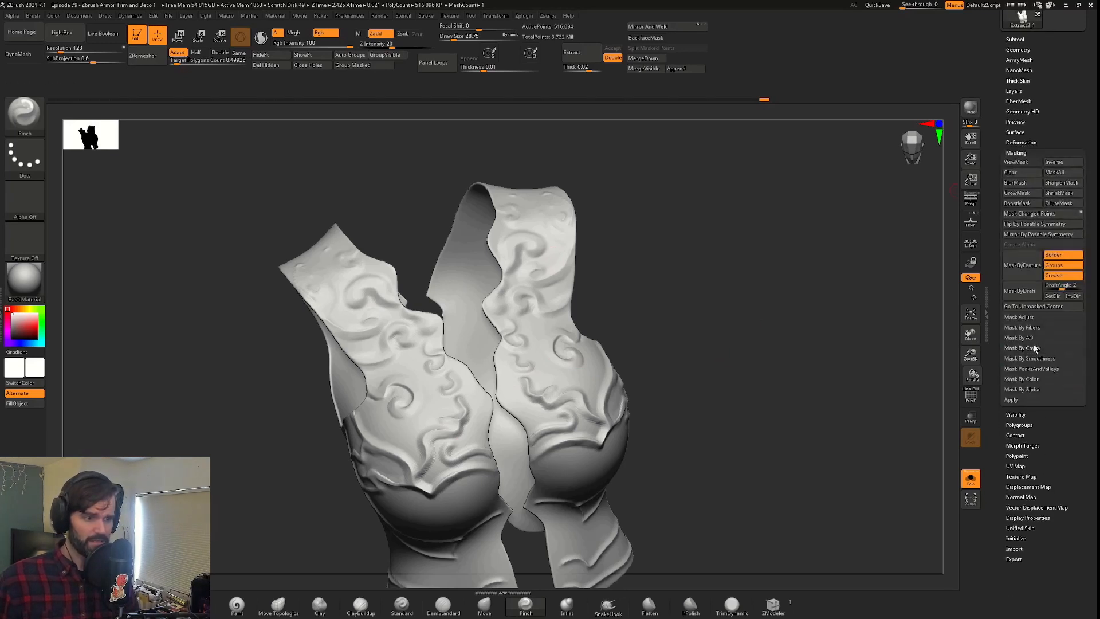
{"action": "left_click", "coordinate": [1024, 358]}
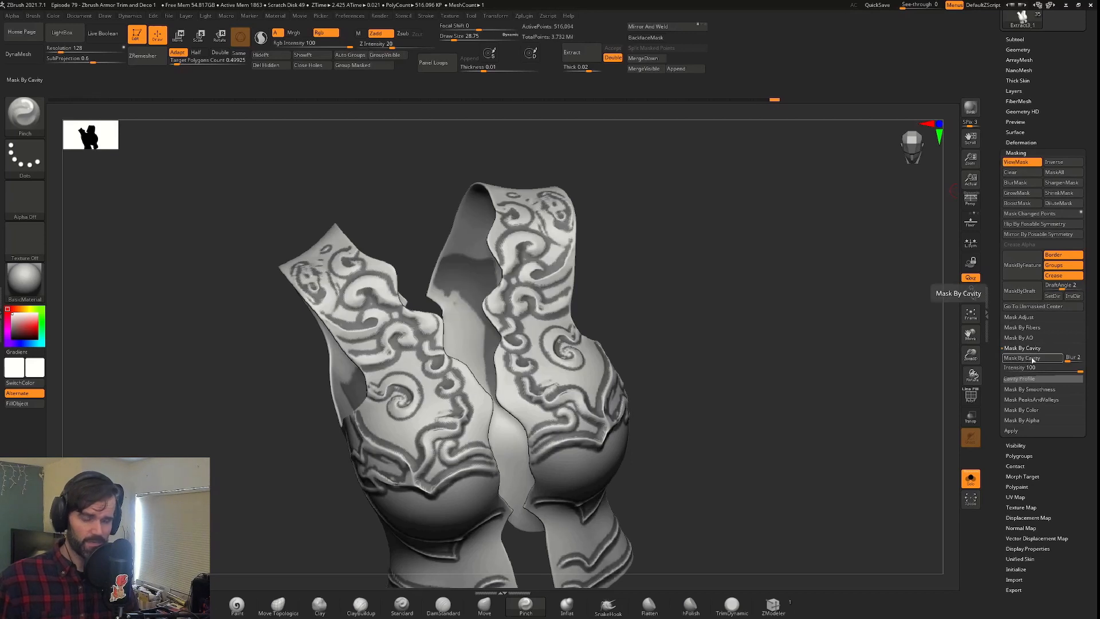
{"action": "left_click_drag", "start_coordinate": [799, 335], "coordinate": [553, 354]}
{"action": "left_click_drag", "start_coordinate": [735, 407], "coordinate": [643, 378]}
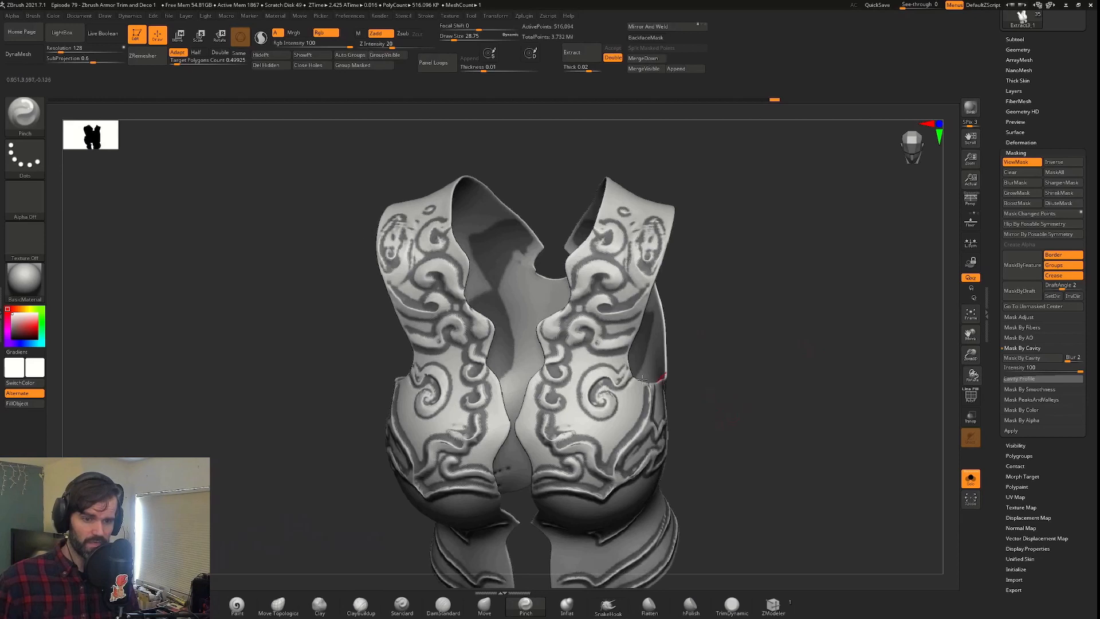
Invert the cavity mask and fill the unmasked ornament recesses with dark grey, RGB 65, 65, 65.
{"action": "left_click", "coordinate": [816, 318], "text": "ctrl"}
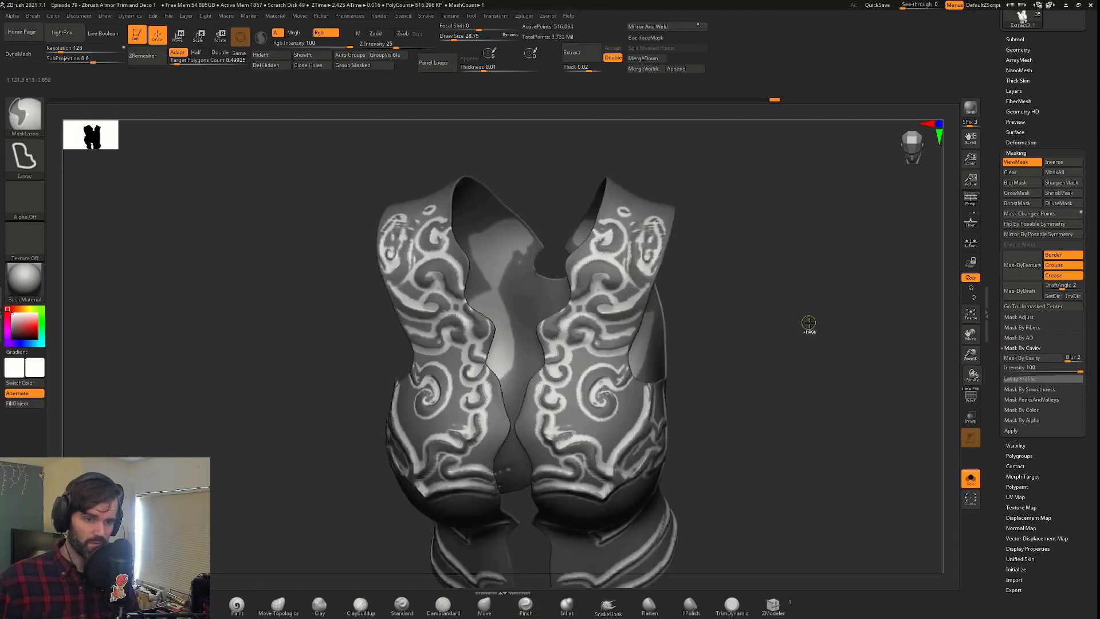
{"action": "mouse_move", "coordinate": [768, 351]}
{"action": "left_mouse_down"}
{"action": "mouse_move", "coordinate": [763, 363]}
{"action": "mouse_move", "coordinate": [655, 355]}
{"action": "left_mouse_up"}
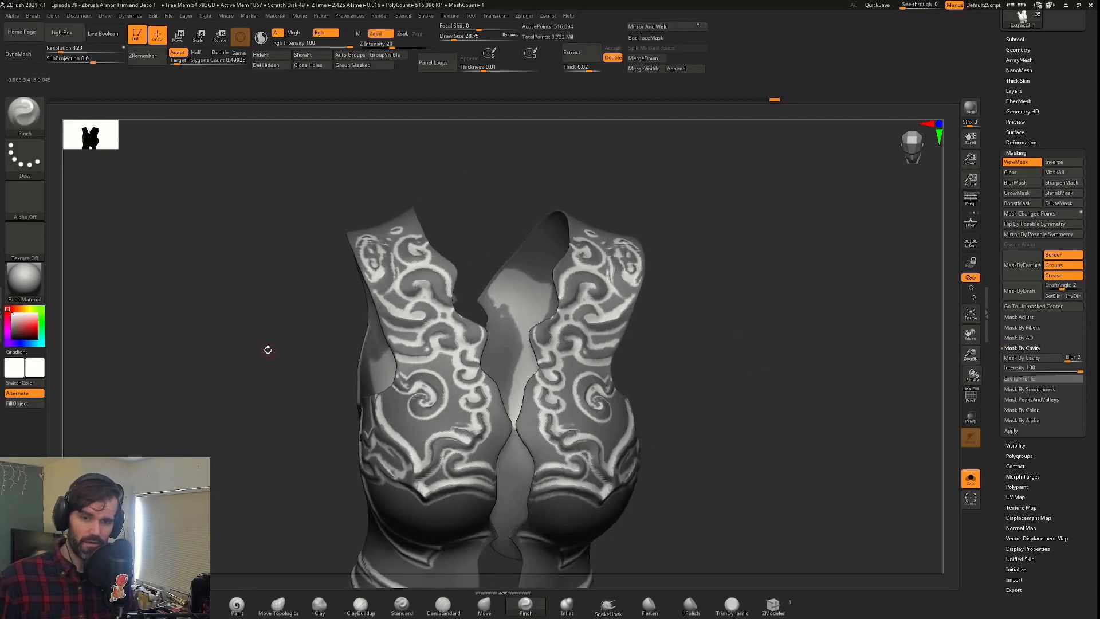
{"action": "left_click_drag", "start_coordinate": [20, 326], "coordinate": [12, 332]}
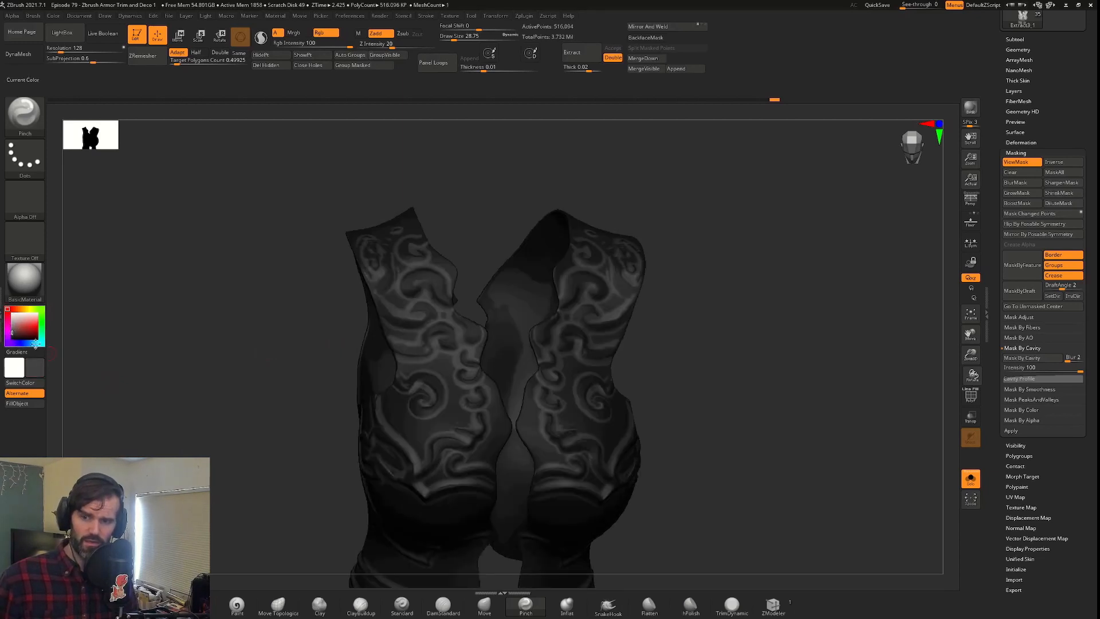
{"action": "left_click", "coordinate": [55, 17]}
{"action": "left_click", "coordinate": [86, 199]}
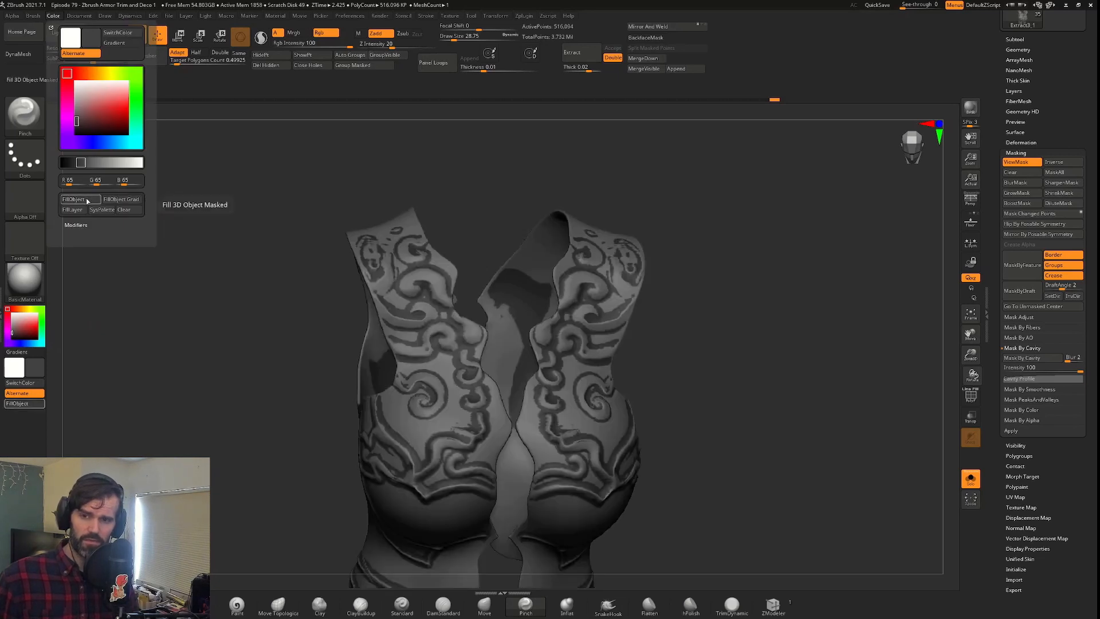
Bring the whole character back into view and check the darkened scrollwork recesses on the vest.
{"action": "left_click_drag", "start_coordinate": [853, 324], "coordinate": [692, 348]}
{"action": "left_click_drag", "start_coordinate": [663, 401], "coordinate": [815, 373]}
{"action": "key", "text": "f"}
{"action": "key", "text": "alt+s"}
{"action": "key", "text": "f"}
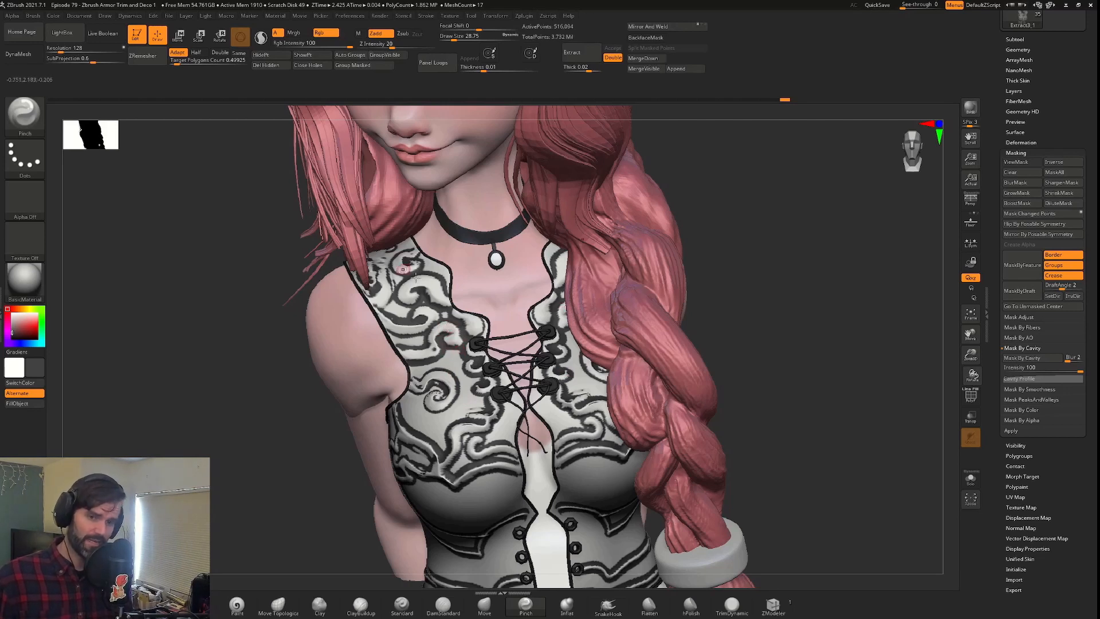
{"action": "left_click_drag", "start_coordinate": [744, 342], "coordinate": [754, 349]}
Examine the purple vest's scrollwork, lacing and eyelets up close and on the full character from several angles.
{"action": "key", "text": "alt+s"}
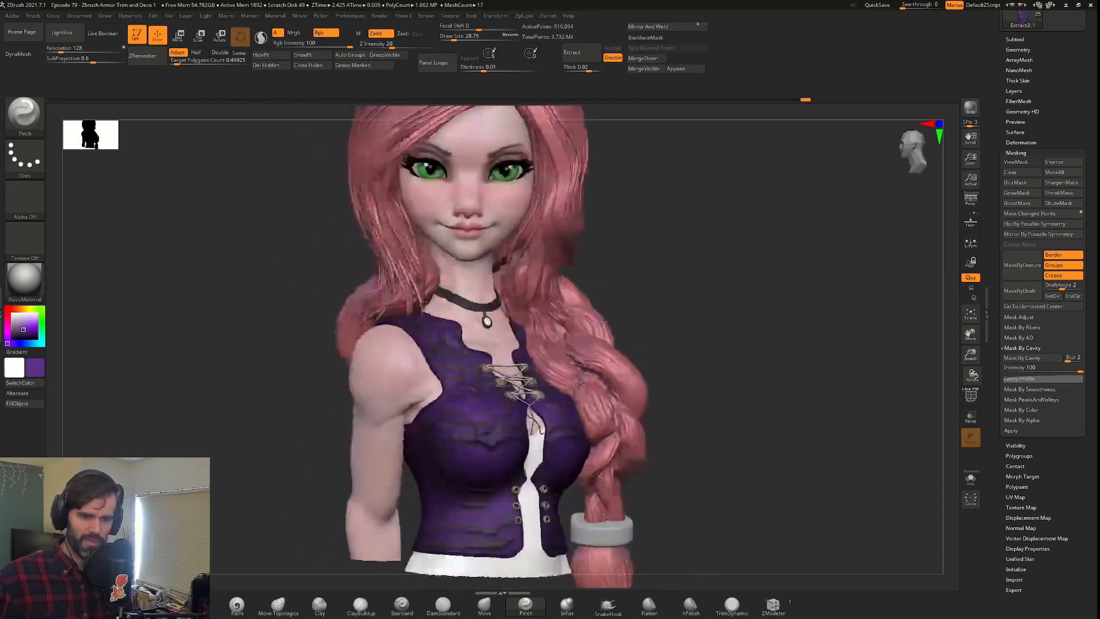
{"action": "left_click_drag", "start_coordinate": [580, 383], "coordinate": [554, 383]}
{"action": "left_click_drag", "start_coordinate": [714, 339], "coordinate": [672, 283]}
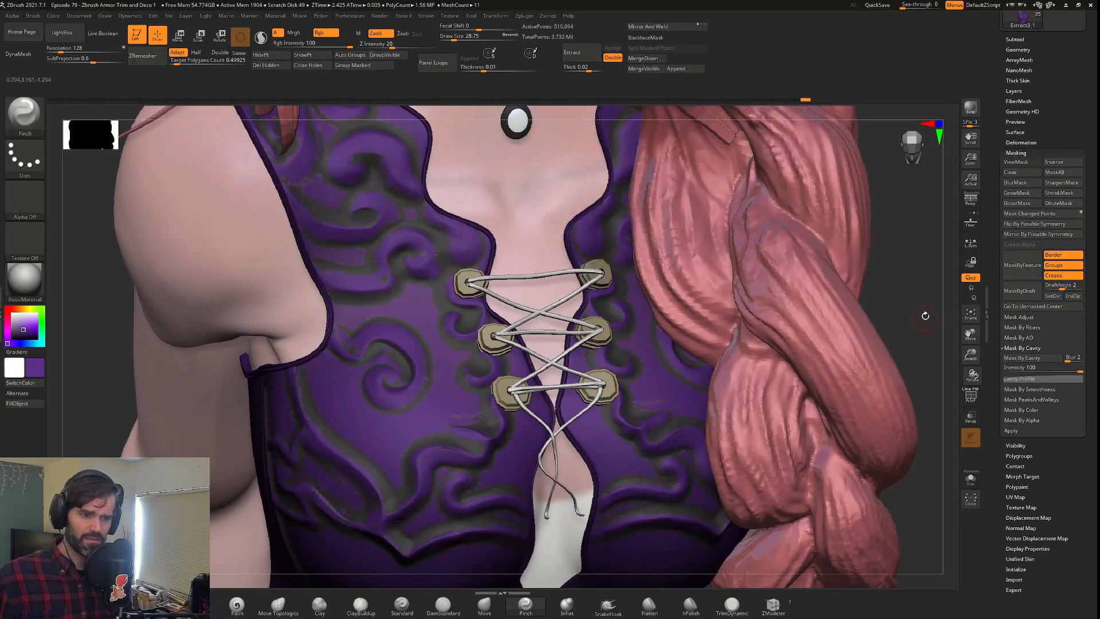
{"action": "left_click_drag", "start_coordinate": [925, 316], "coordinate": [668, 380]}
{"action": "left_click_drag", "start_coordinate": [186, 458], "coordinate": [767, 361]}
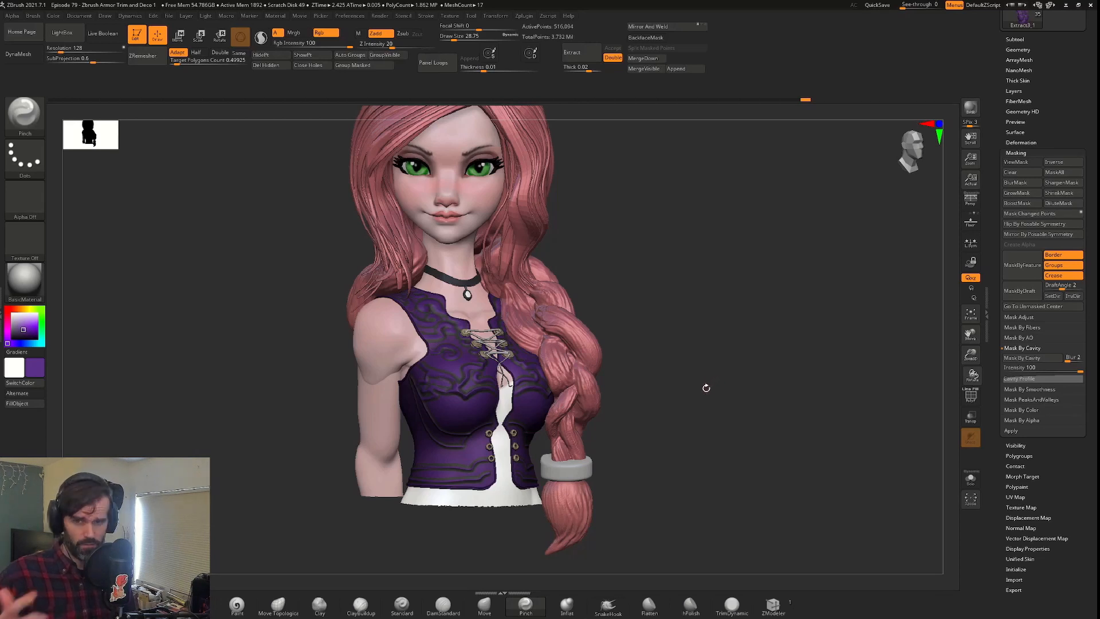
{"action": "left_click_drag", "start_coordinate": [720, 383], "coordinate": [834, 440], "text": "alt"}
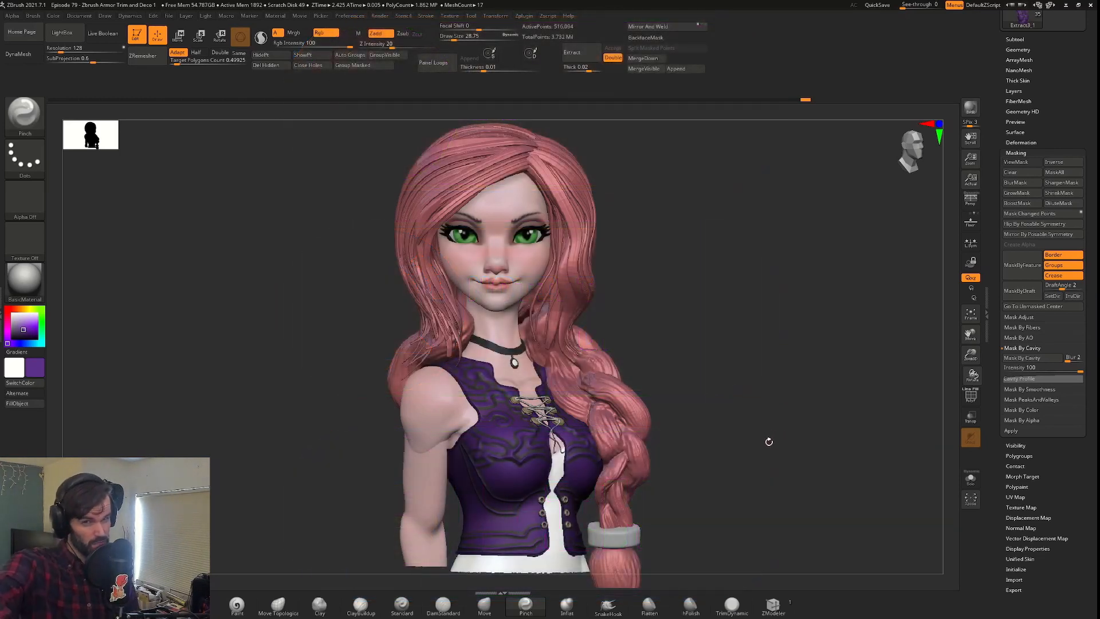
{"action": "left_click_drag", "start_coordinate": [769, 441], "coordinate": [848, 337]}
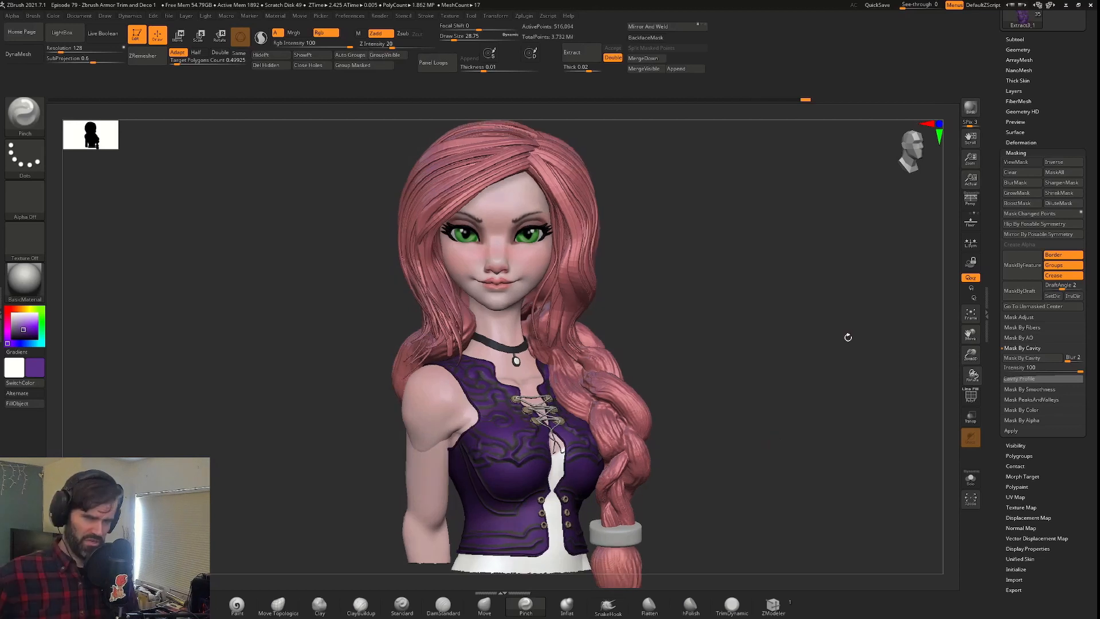